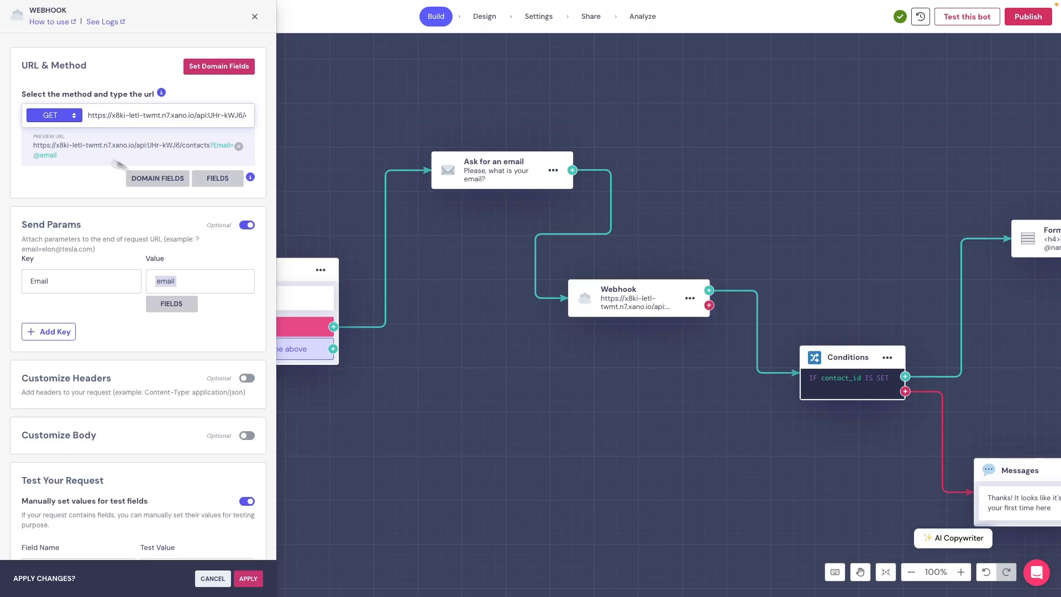
- Test the webhook request to get a status 200 contact record, then open the Entire Response Body dropdown
{"action": "left_click_drag", "start_coordinate": [64, 154], "coordinate": [40, 149]}
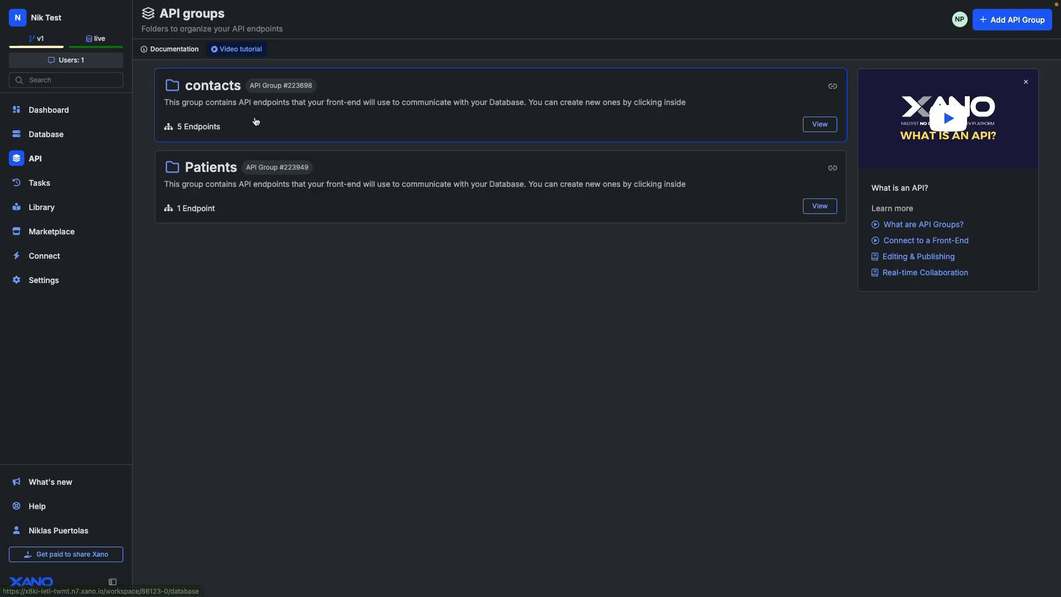
{"action": "left_click", "coordinate": [256, 126]}
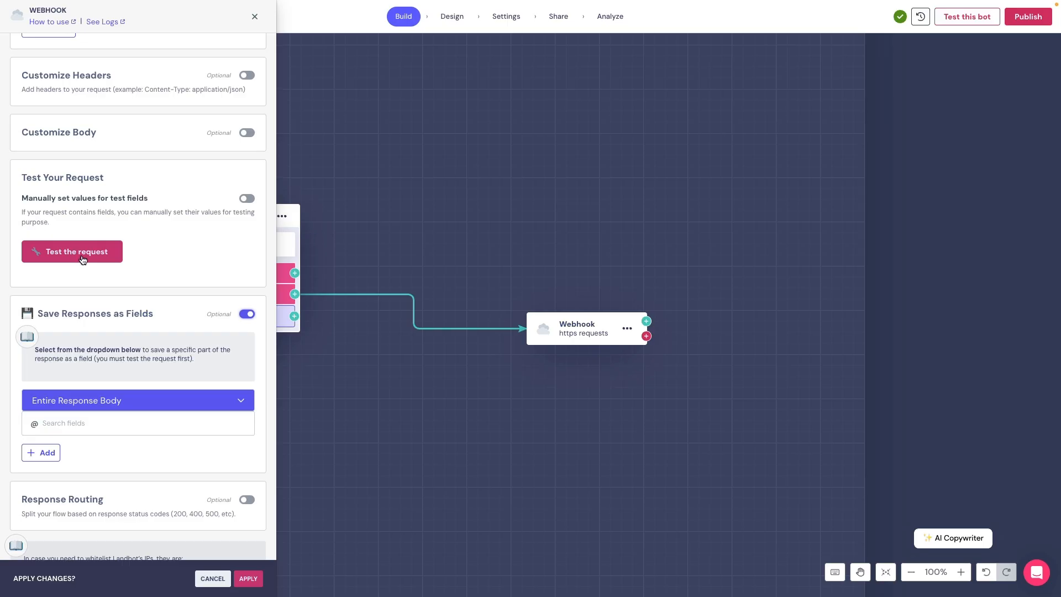
{"action": "left_click", "coordinate": [81, 255]}
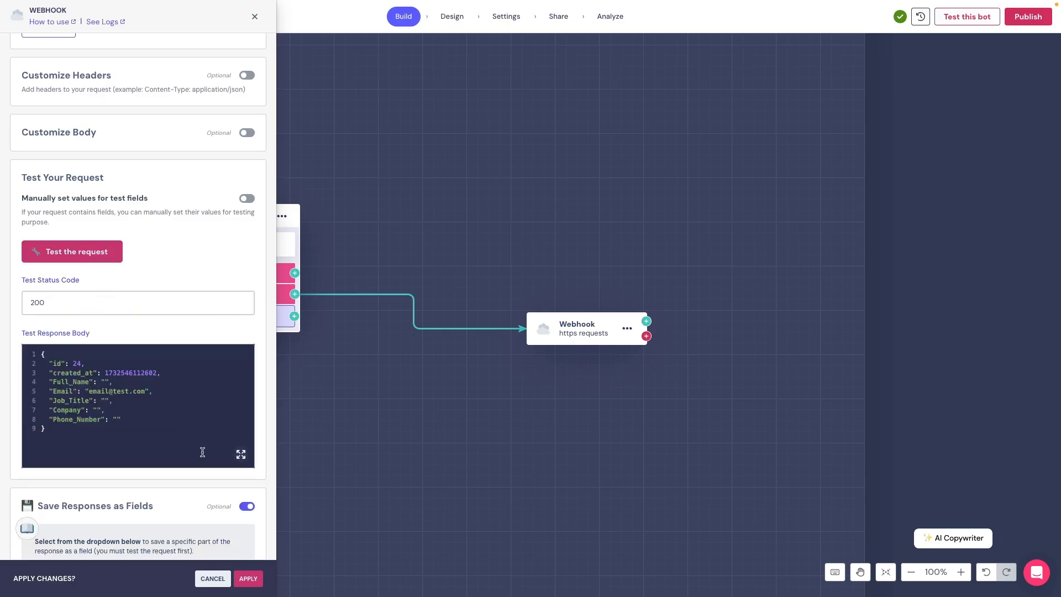
{"action": "scroll", "coordinate": [201, 450], "scroll_direction": "down", "scroll_amount": 3}
{"action": "scroll", "coordinate": [203, 456], "scroll_direction": "down", "scroll_amount": 1}
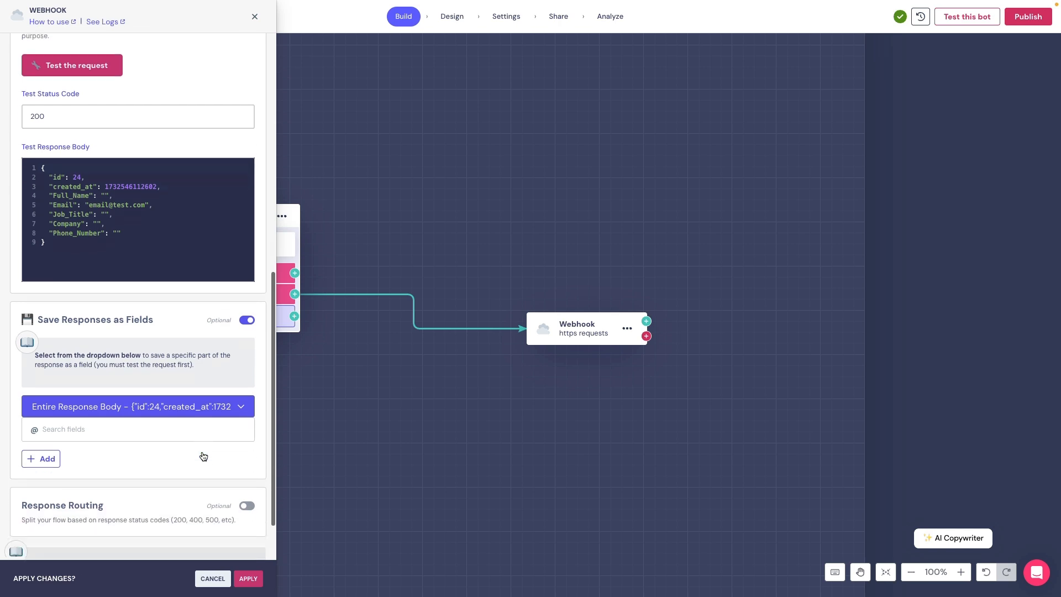
{"action": "left_click", "coordinate": [171, 405]}
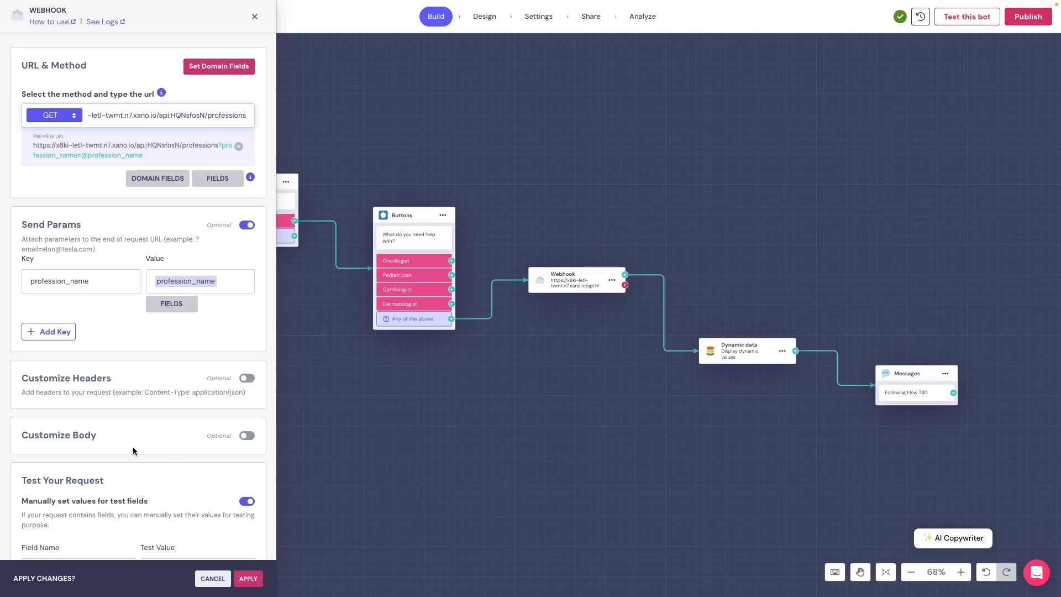
- Test the doctor webhook for Dermatologist and view the full 200 response JSON
{"action": "scroll", "coordinate": [132, 449], "scroll_direction": "down", "scroll_amount": 7}
{"action": "scroll", "coordinate": [133, 446], "scroll_direction": "down", "scroll_amount": 1}
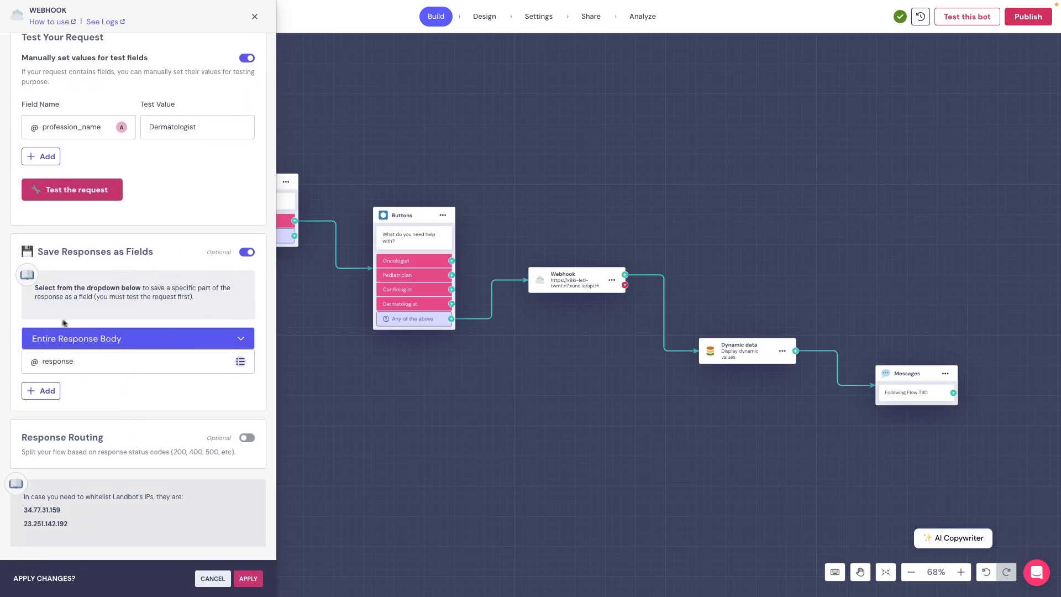
{"action": "left_click", "coordinate": [83, 198]}
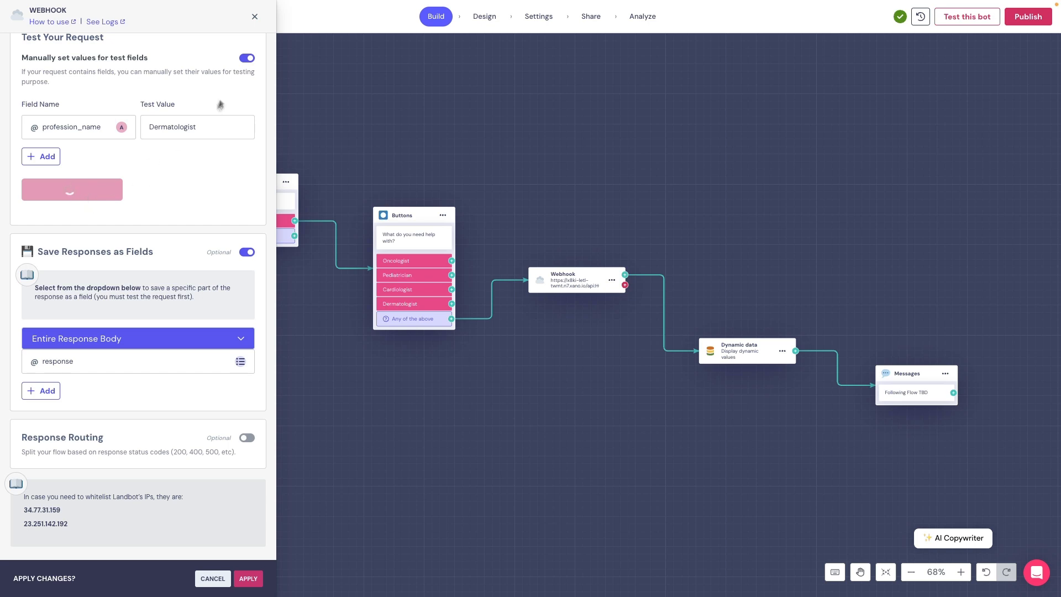
{"action": "scroll", "coordinate": [108, 334], "scroll_direction": "down", "scroll_amount": 2}
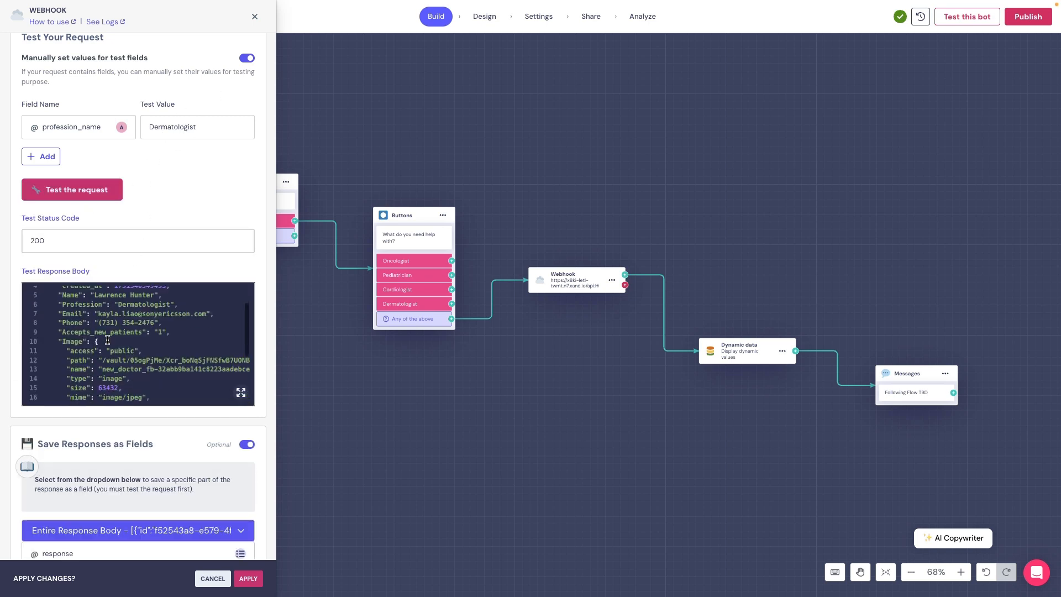
{"action": "left_click", "coordinate": [241, 393]}
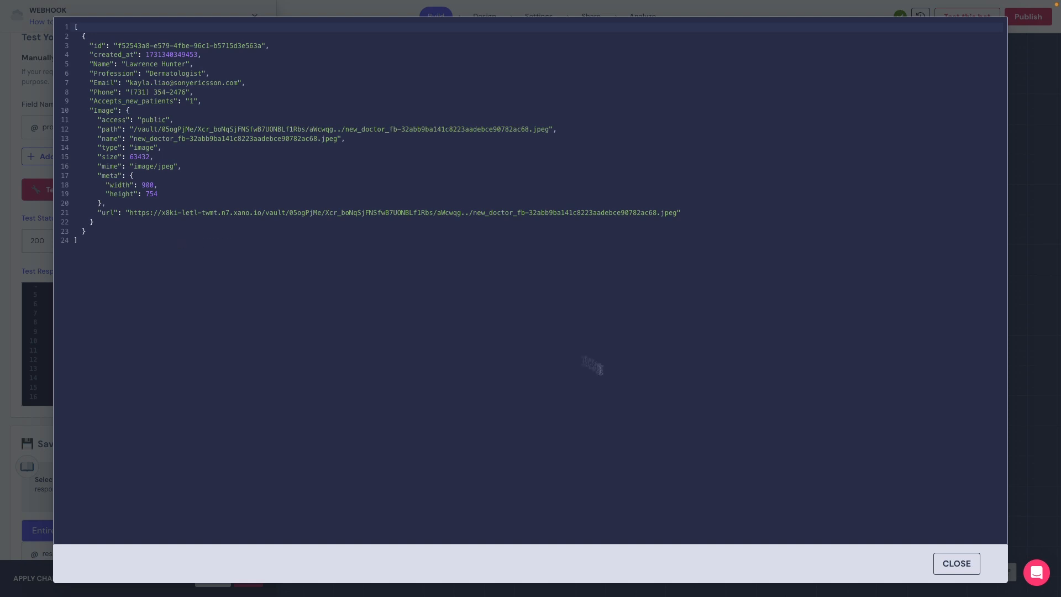
{"action": "left_click", "coordinate": [942, 563]}
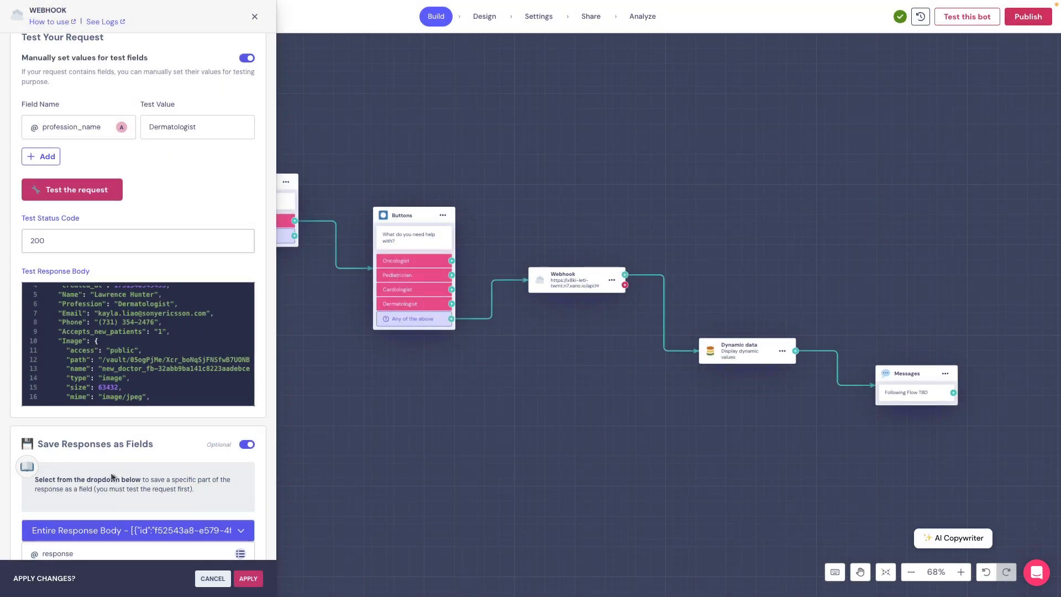
- Open the webhook-to-OpenAI automation scenario for editing
{"action": "scroll", "coordinate": [110, 472], "scroll_direction": "down", "scroll_amount": 2}
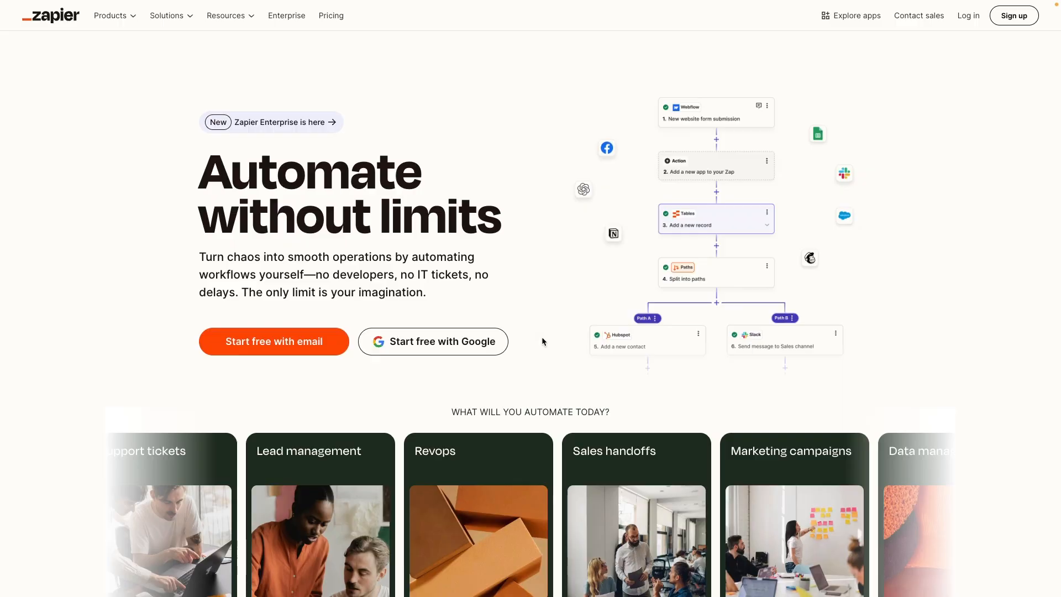
{"action": "scroll", "coordinate": [542, 342], "scroll_direction": "down", "scroll_amount": 6}
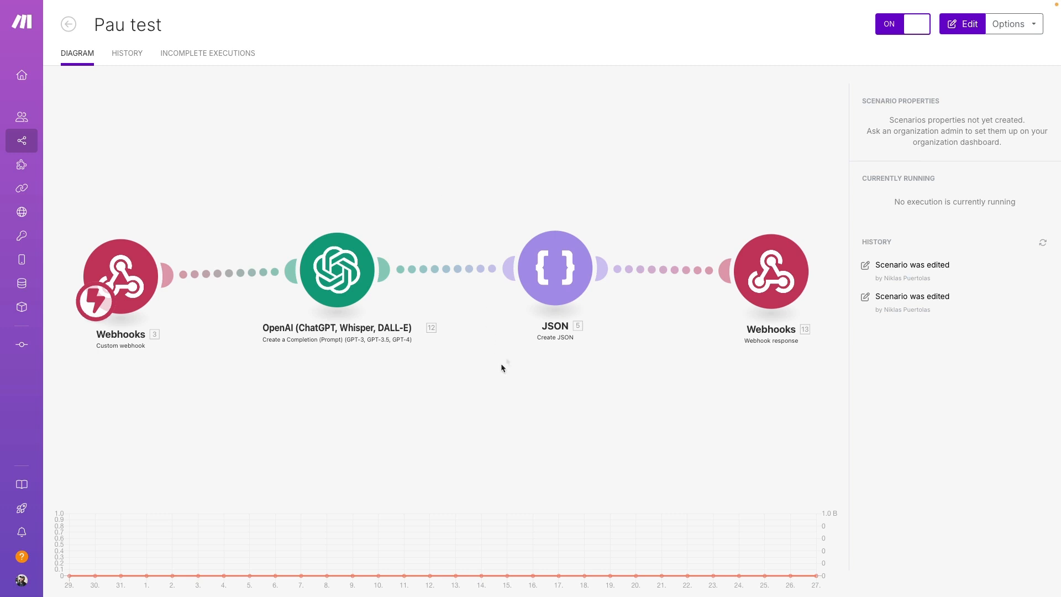
{"action": "left_click", "coordinate": [961, 25]}
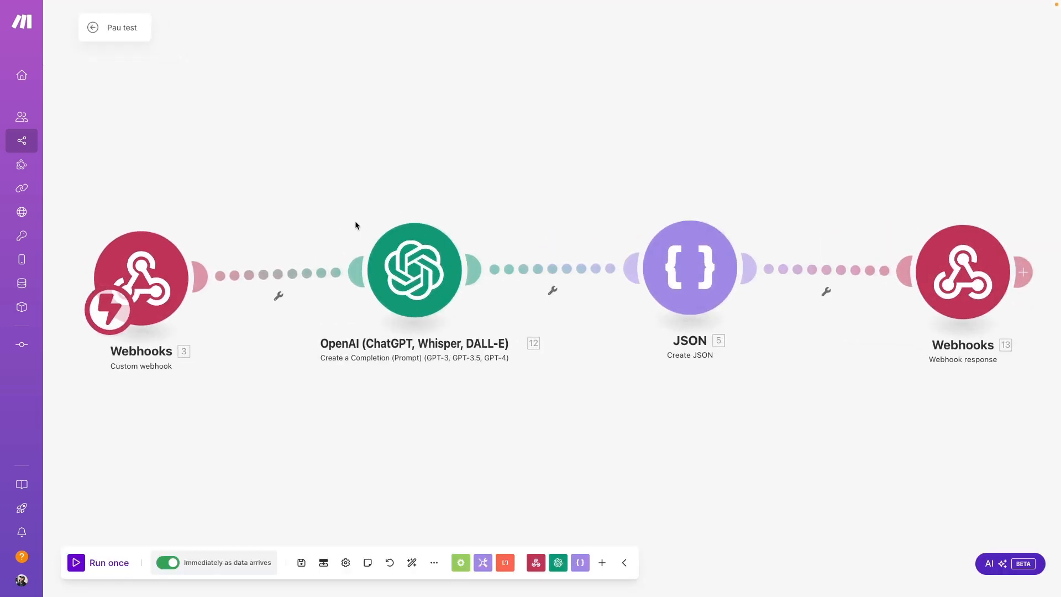
{"action": "mouse_move", "coordinate": [142, 279]}
{"action": "left_mouse_down"}
{"action": "mouse_move", "coordinate": [124, 229]}
{"action": "mouse_move", "coordinate": [172, 272]}
{"action": "mouse_move", "coordinate": [146, 282]}
{"action": "left_mouse_up"}
- Scroll through the Calendly opt-in (Success) Zap's filter, formatter, webhook and Airtable steps
{"action": "scroll", "coordinate": [641, 377], "scroll_direction": "right", "scroll_amount": 5}
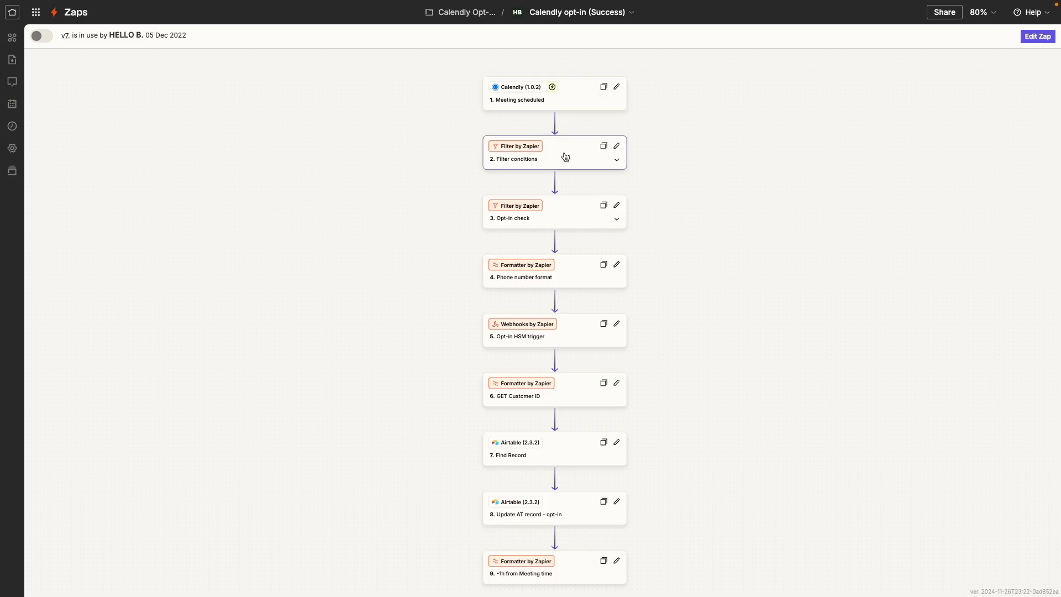
{"action": "scroll", "coordinate": [572, 280], "scroll_direction": "down", "scroll_amount": 5}
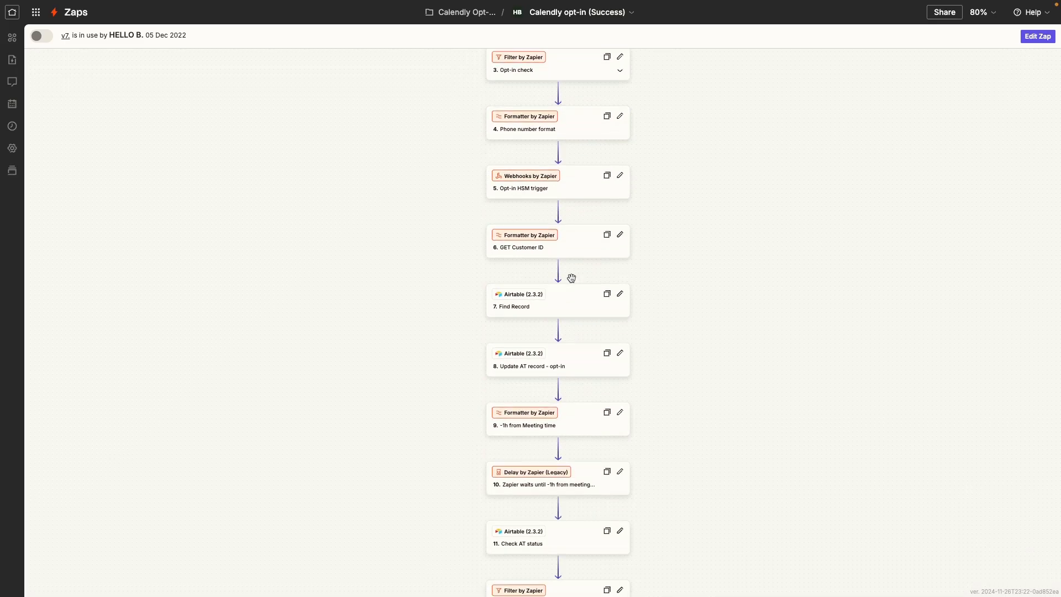
{"action": "scroll", "coordinate": [572, 278], "scroll_direction": "down", "scroll_amount": 5}
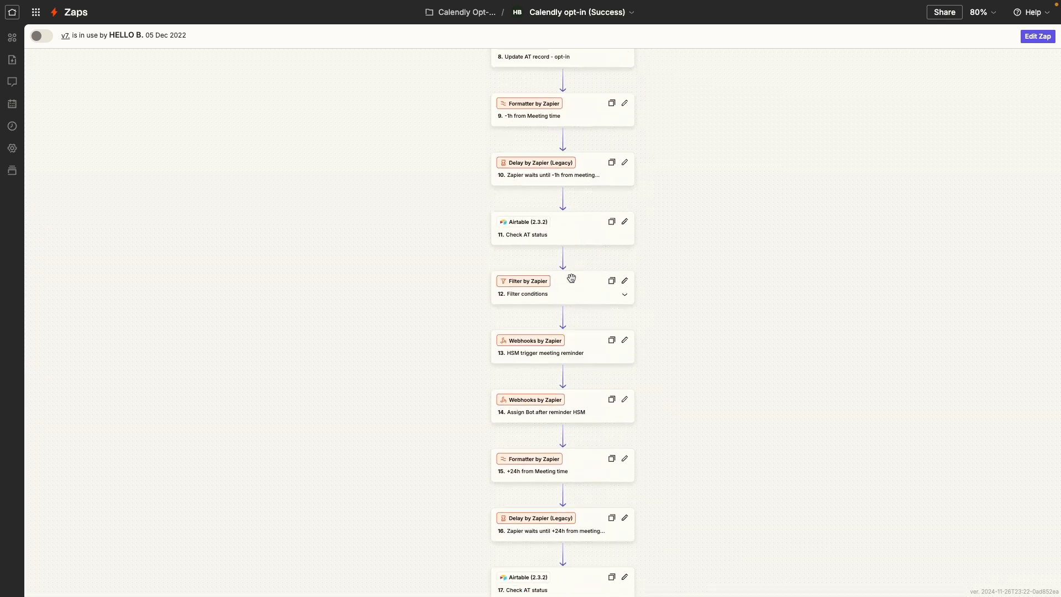
{"action": "scroll", "coordinate": [573, 282], "scroll_direction": "down", "scroll_amount": 5}
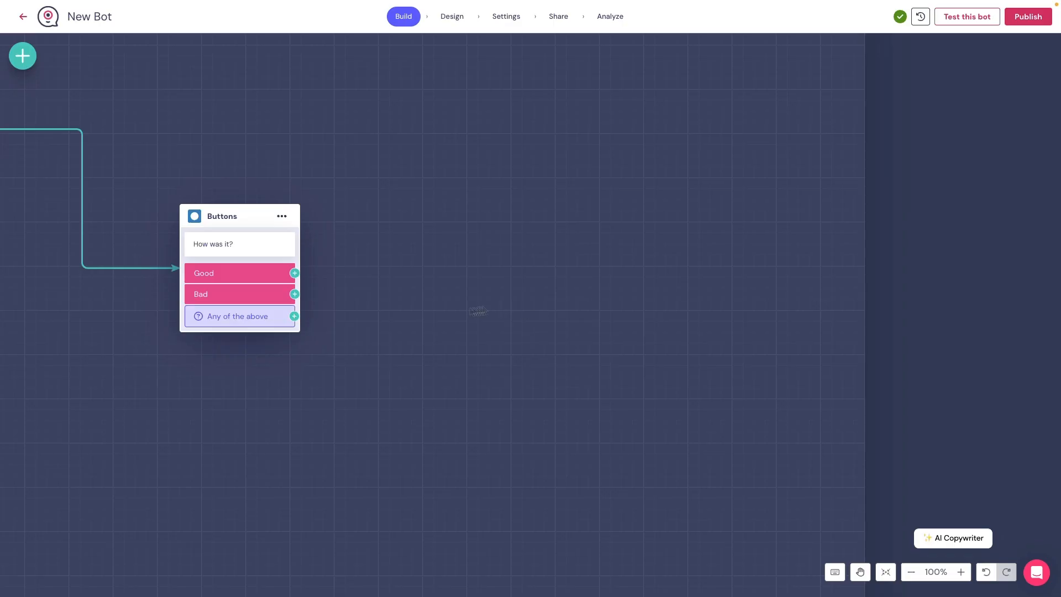
- Attach a Webhook block to the Bad answer of 'How was it?' and keep POST as its method
{"action": "left_click_drag", "start_coordinate": [294, 294], "coordinate": [488, 383]}
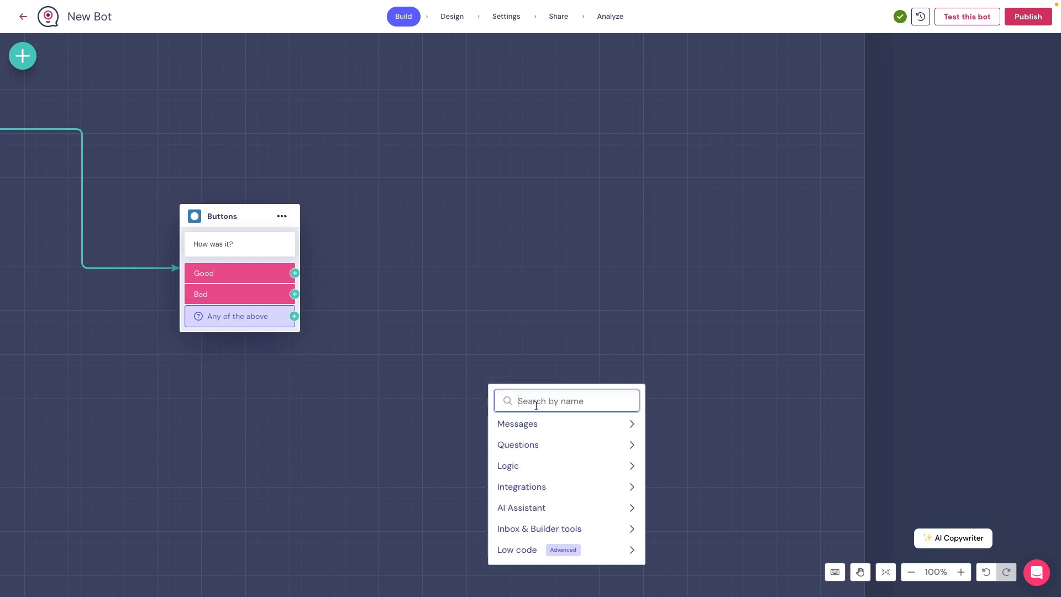
{"action": "type", "text": "web"}
{"action": "left_click", "coordinate": [553, 439]}
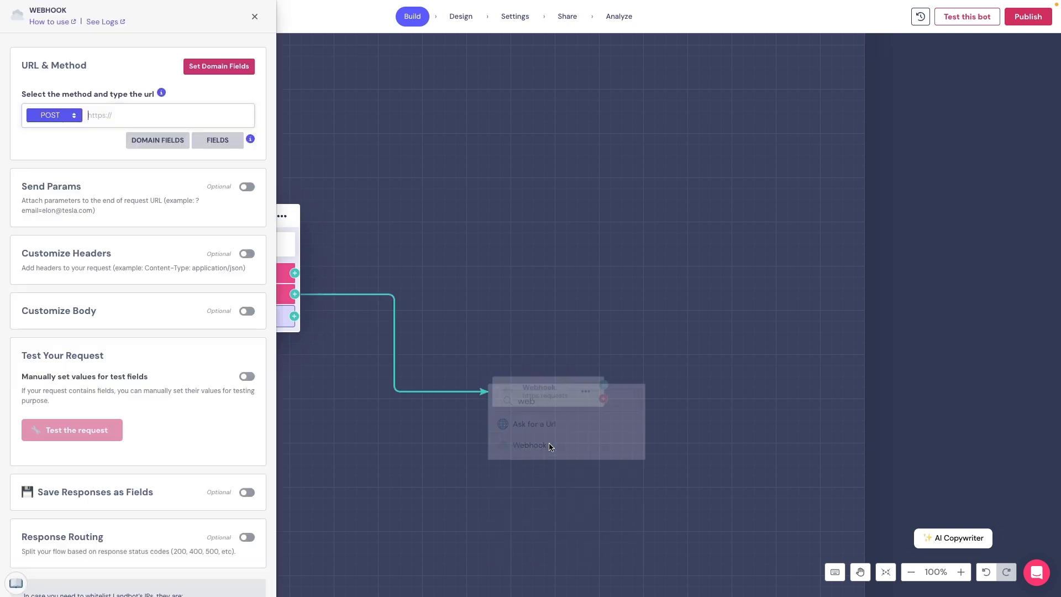
{"action": "left_click_drag", "start_coordinate": [545, 398], "coordinate": [584, 335]}
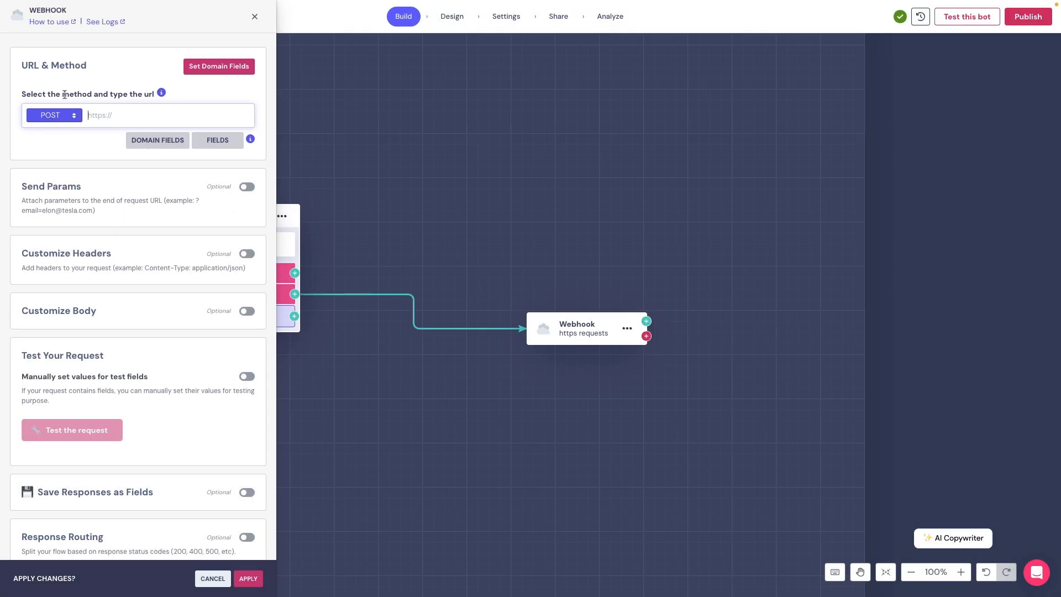
{"action": "left_click", "coordinate": [60, 116]}
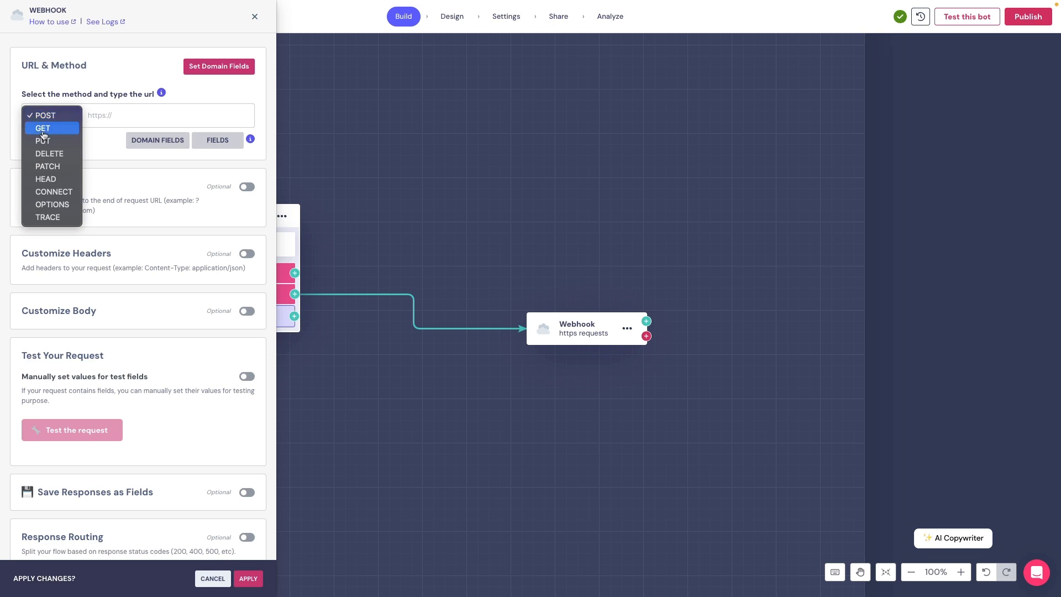
{"action": "left_click", "coordinate": [49, 114]}
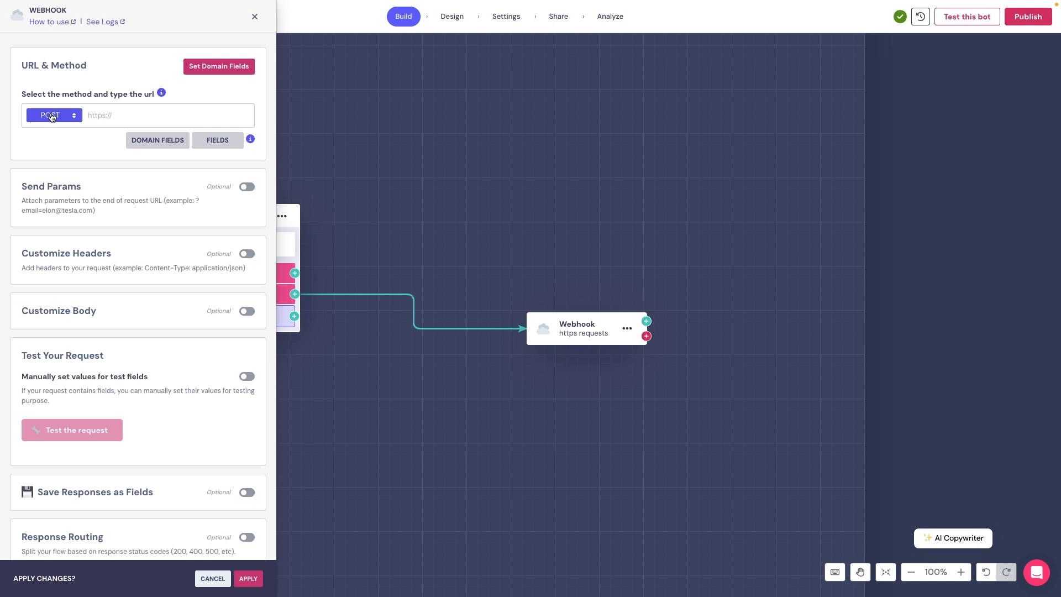
{"action": "left_click", "coordinate": [111, 112]}
{"action": "type", "text": "https://api.openai.com/v1/chat/completions"}
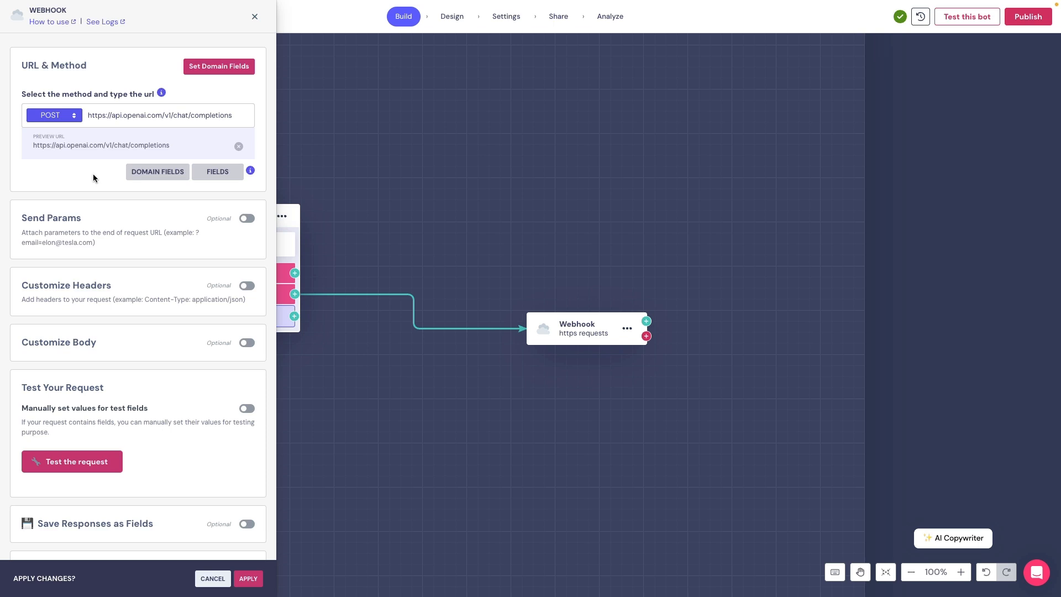
{"action": "left_click", "coordinate": [140, 178]}
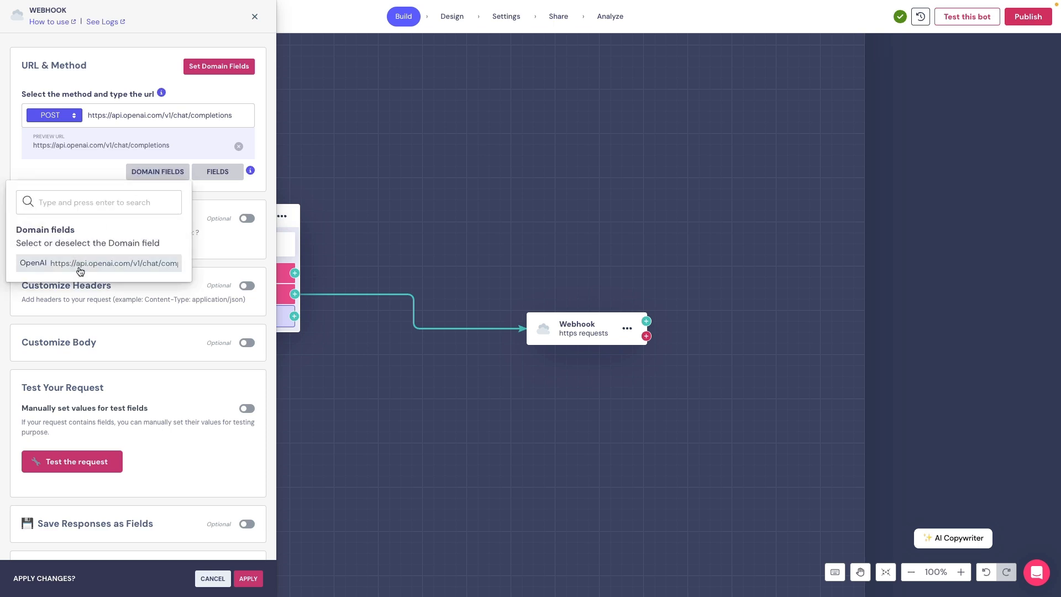
{"action": "left_click", "coordinate": [197, 74]}
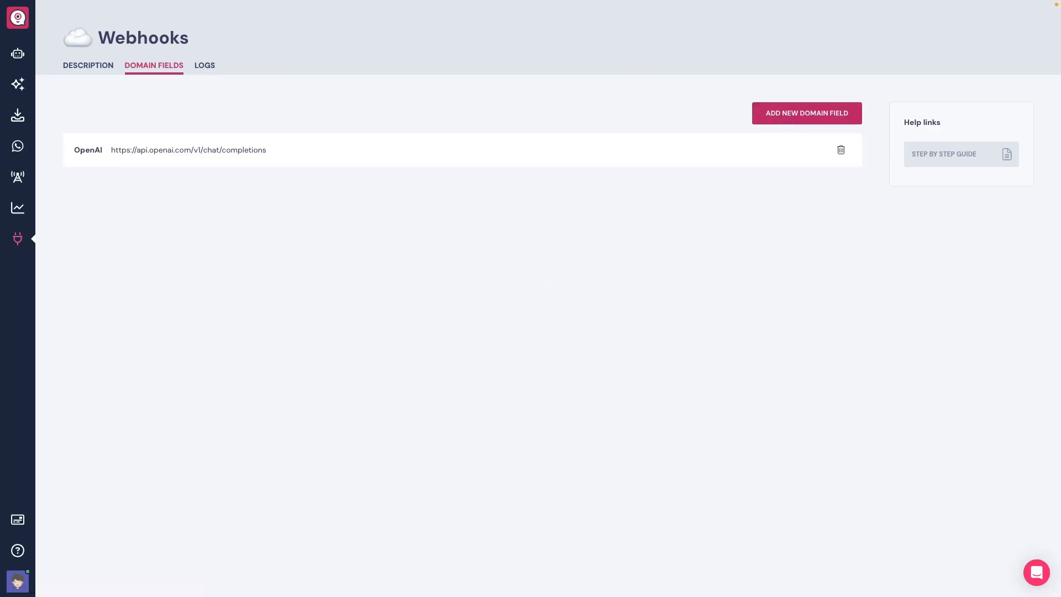
- Step through a new domain field form's name, URL and header entries, then discard it unsaved
{"action": "left_click", "coordinate": [789, 115]}
{"action": "left_click", "coordinate": [512, 244]}
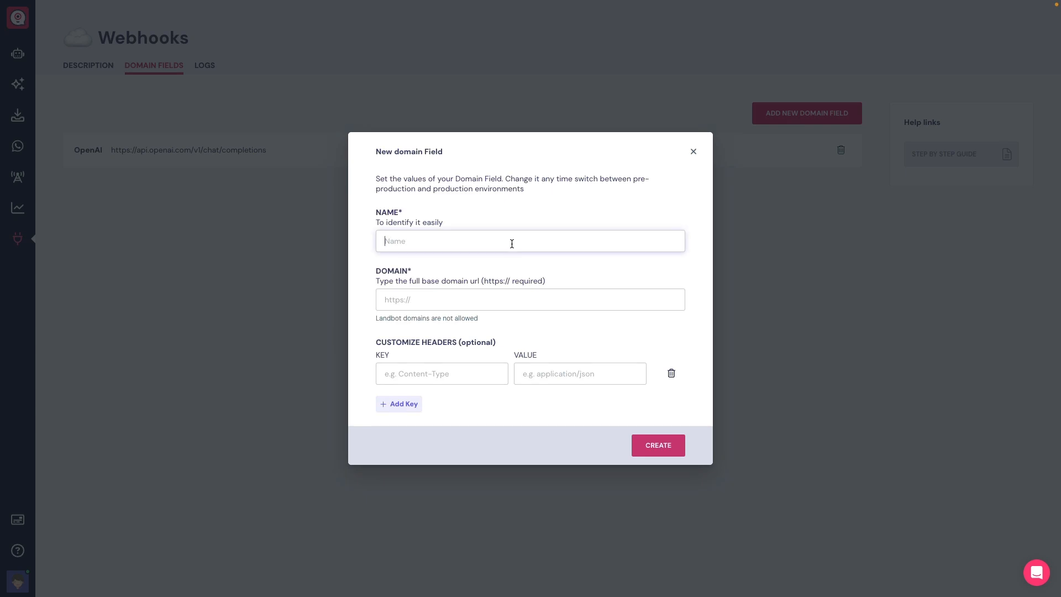
{"action": "left_click", "coordinate": [497, 294]}
{"action": "left_click", "coordinate": [452, 377]}
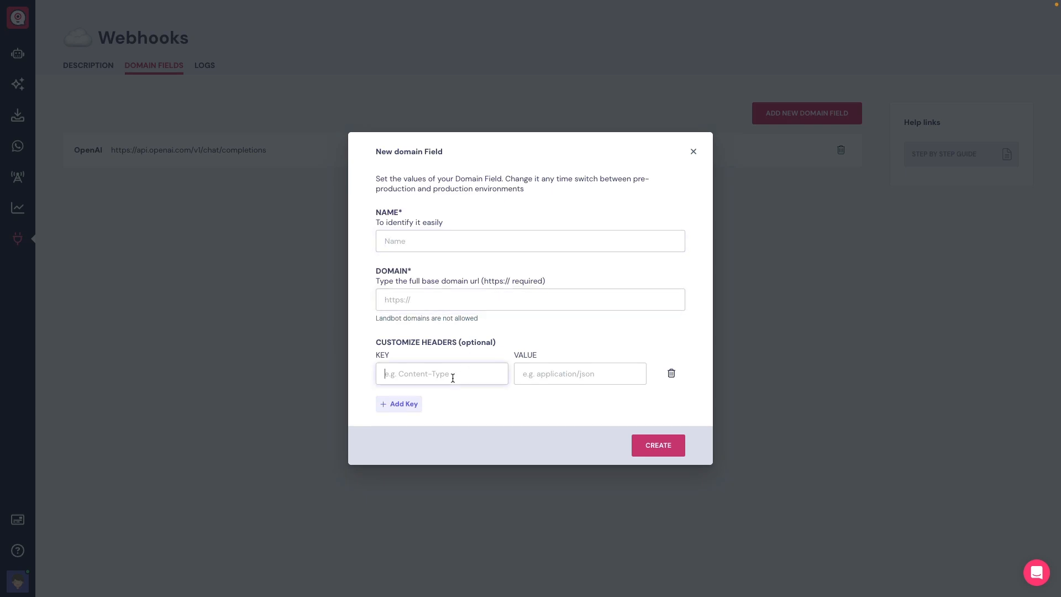
{"action": "left_click", "coordinate": [555, 373]}
{"action": "left_click", "coordinate": [587, 411]}
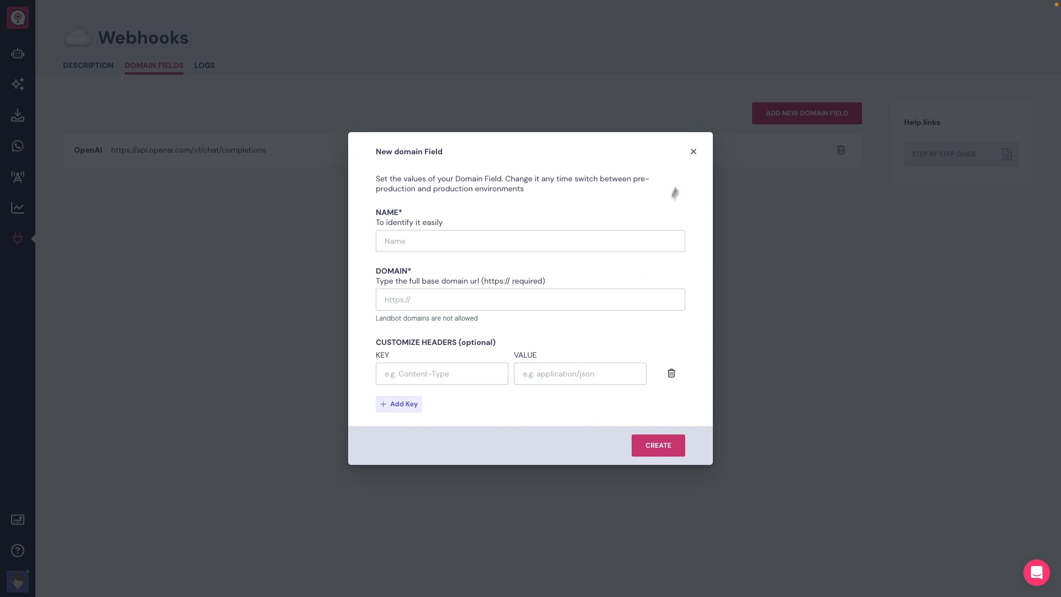
{"action": "left_click", "coordinate": [693, 152]}
{"action": "left_click", "coordinate": [270, 163]}
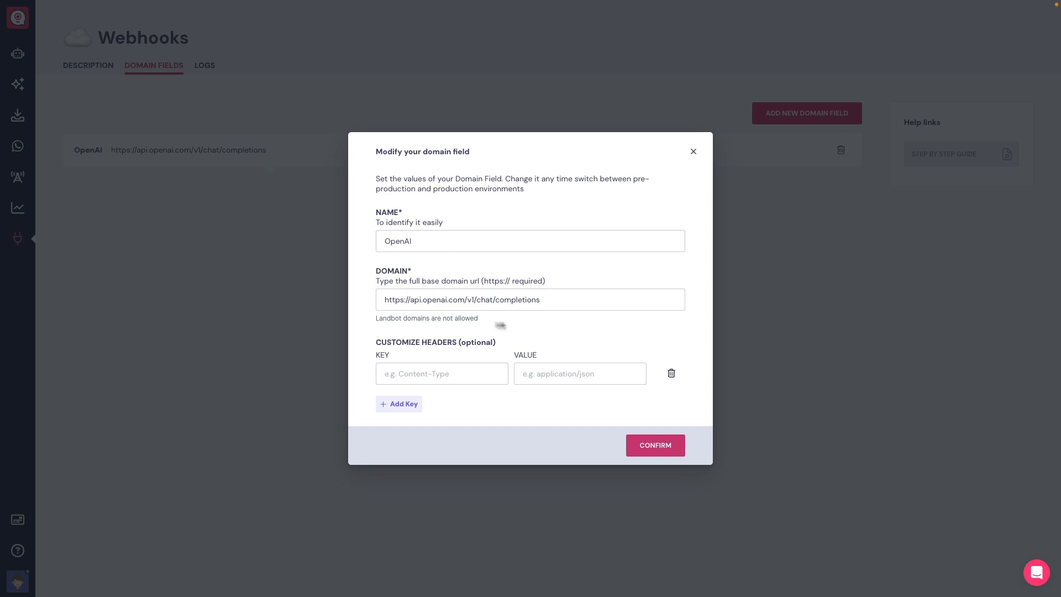
{"action": "left_click_drag", "start_coordinate": [544, 301], "coordinate": [496, 301]}
{"action": "left_click", "coordinate": [550, 301]}
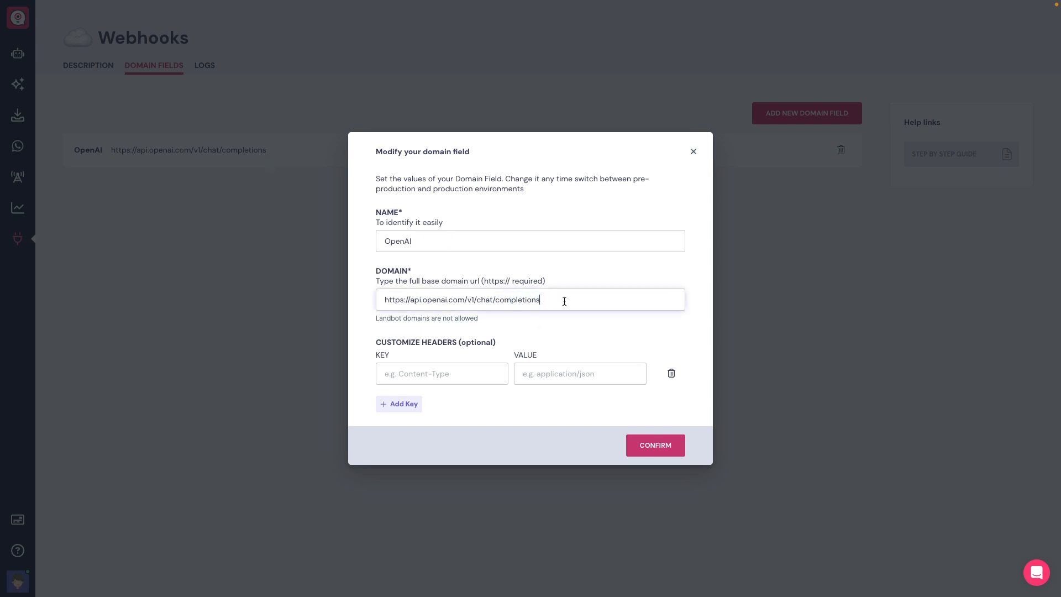
{"action": "left_click", "coordinate": [652, 458]}
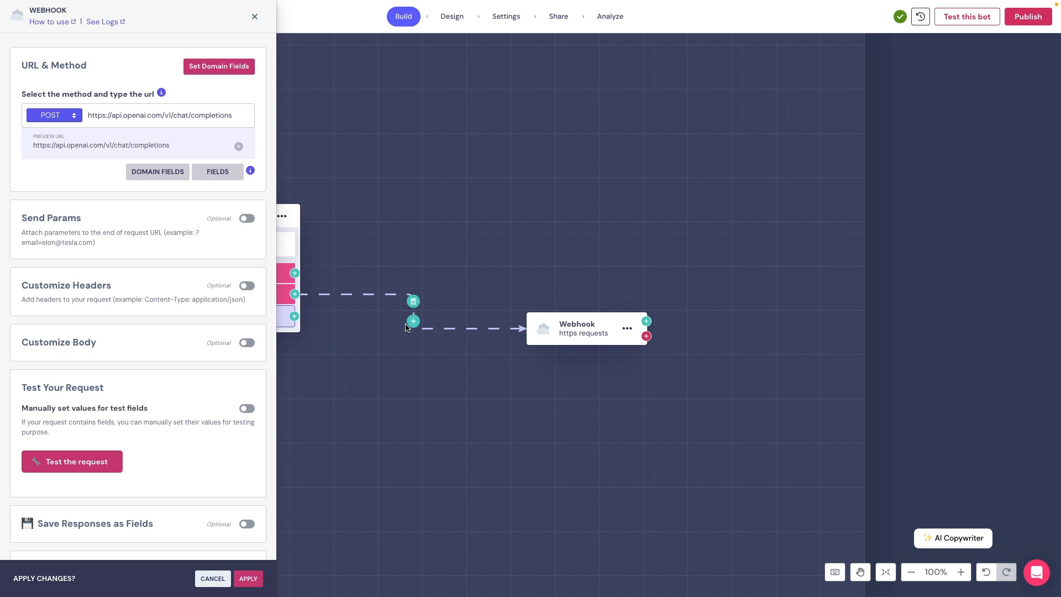
- Send a URL parameter with key Email and a test e-mail address as its value
{"action": "left_click", "coordinate": [247, 220]}
{"action": "left_click", "coordinate": [106, 274]}
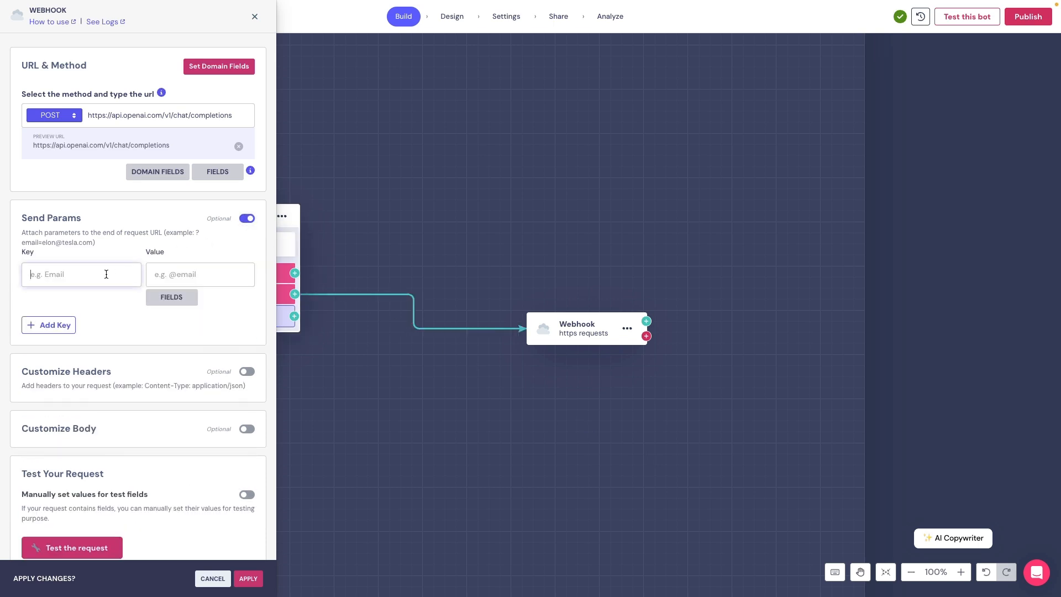
{"action": "type", "text": "Email"}
{"action": "left_click", "coordinate": [175, 273]}
{"action": "type", "text": "Email@"}
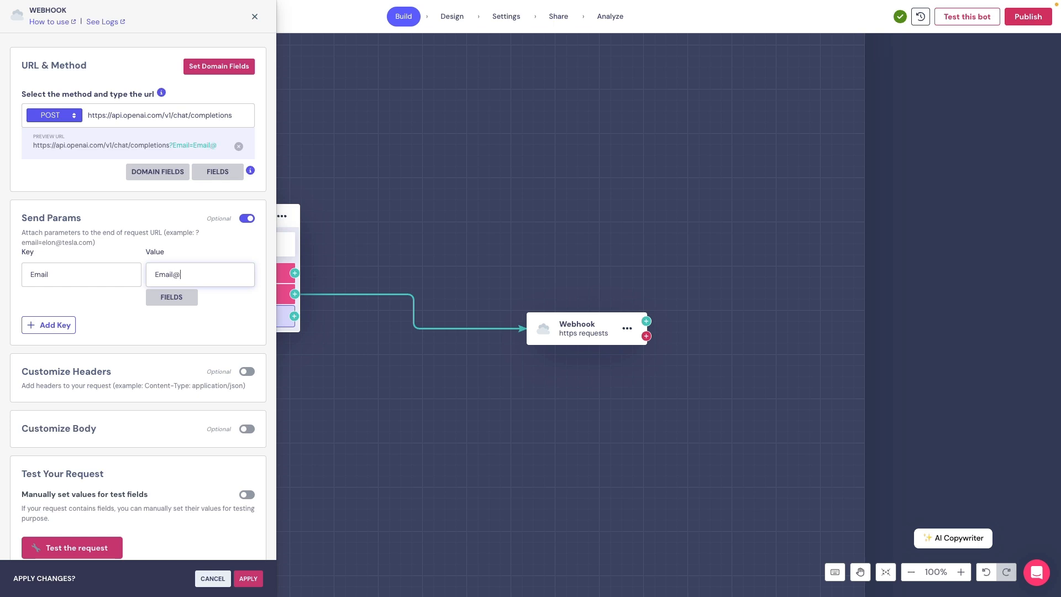
{"action": "type", "text": "test.com"}
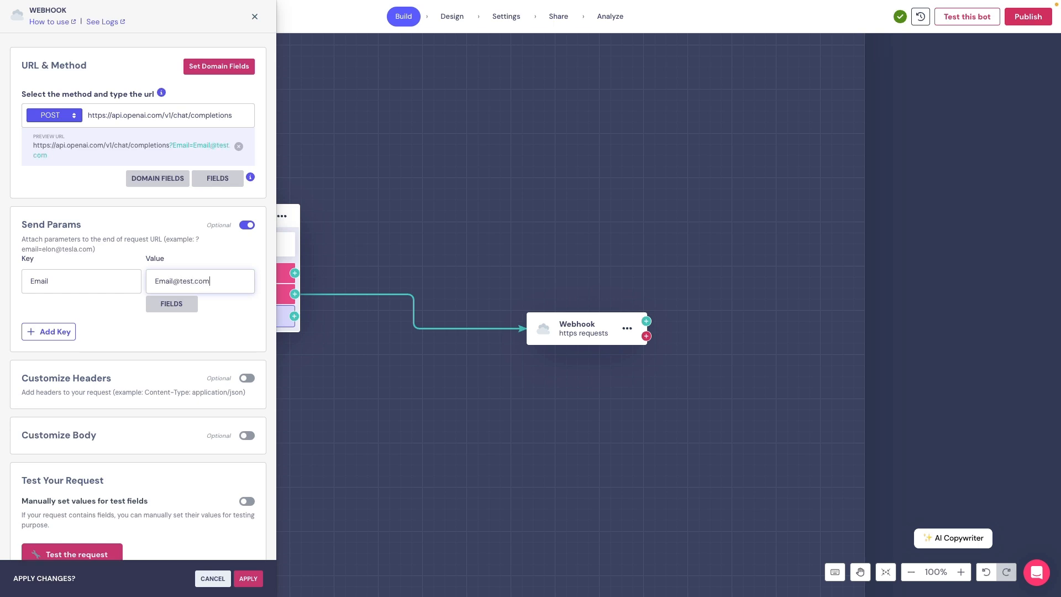
{"action": "left_click", "coordinate": [170, 145]}
{"action": "left_click_drag", "start_coordinate": [170, 144], "coordinate": [176, 152]}
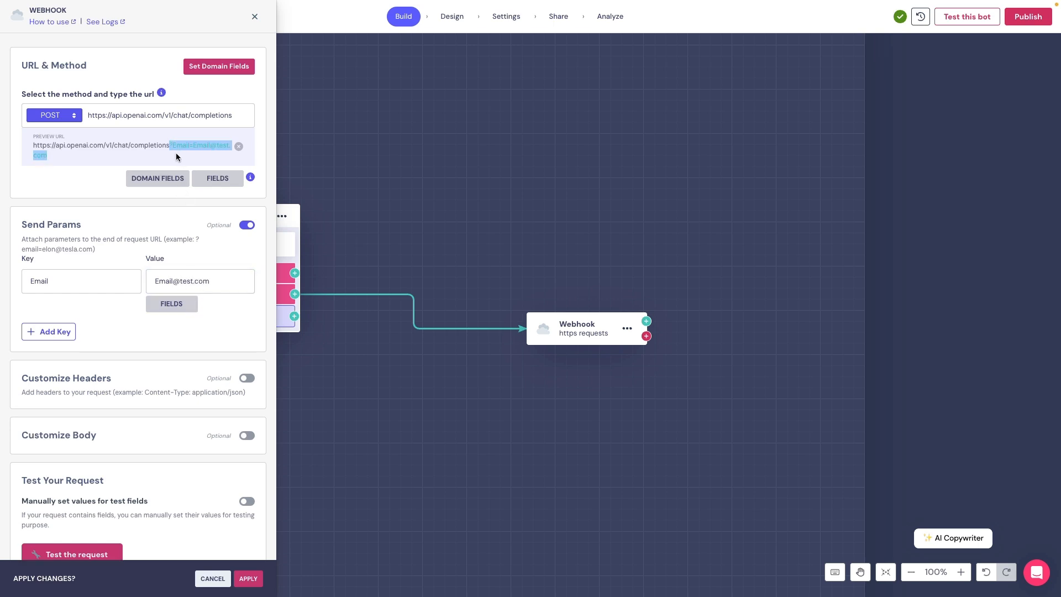
{"action": "left_click", "coordinate": [99, 184]}
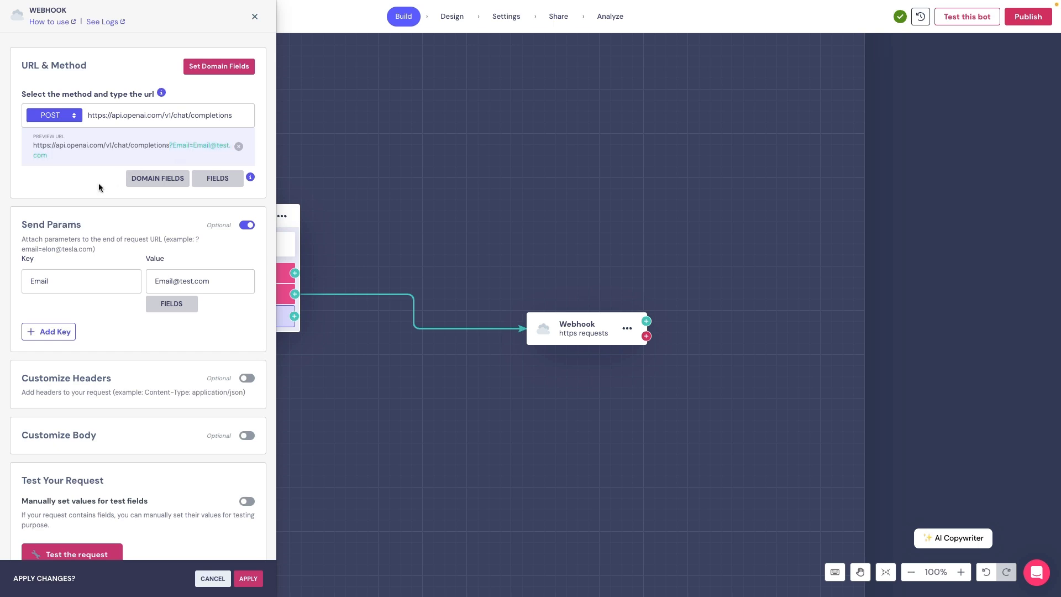
{"action": "left_click", "coordinate": [51, 331]}
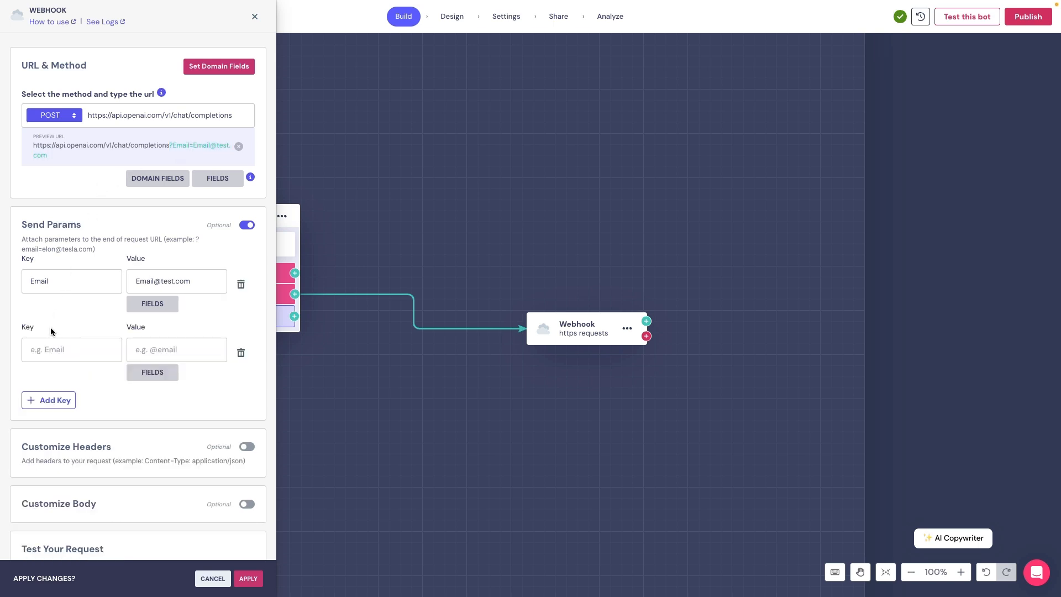
{"action": "left_click", "coordinate": [242, 352]}
- Enable custom headers and add Content-Type: application/json
{"action": "scroll", "coordinate": [243, 346], "scroll_direction": "down", "scroll_amount": 3}
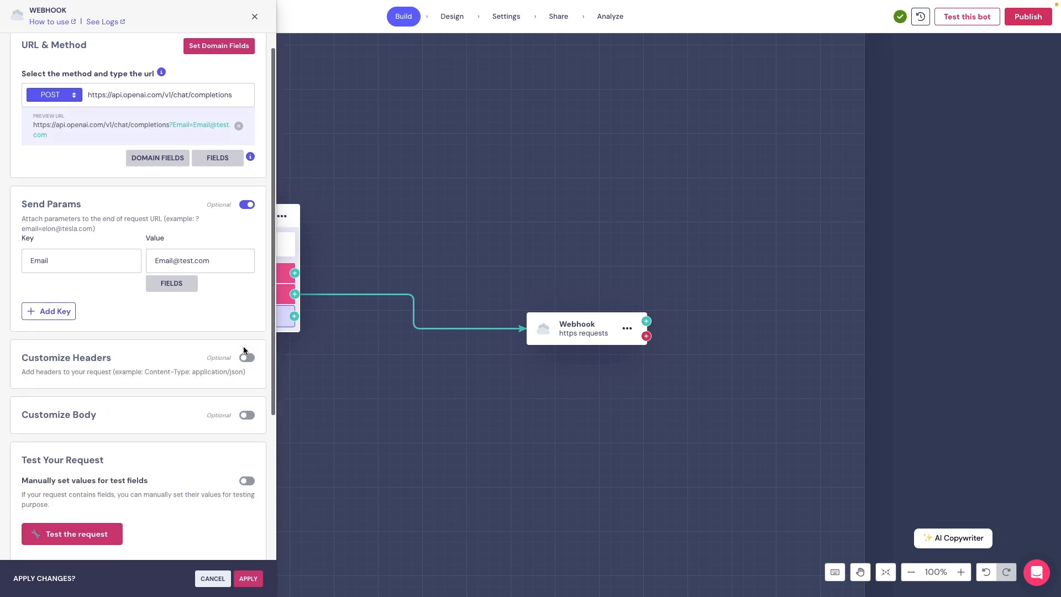
{"action": "left_click", "coordinate": [247, 301]}
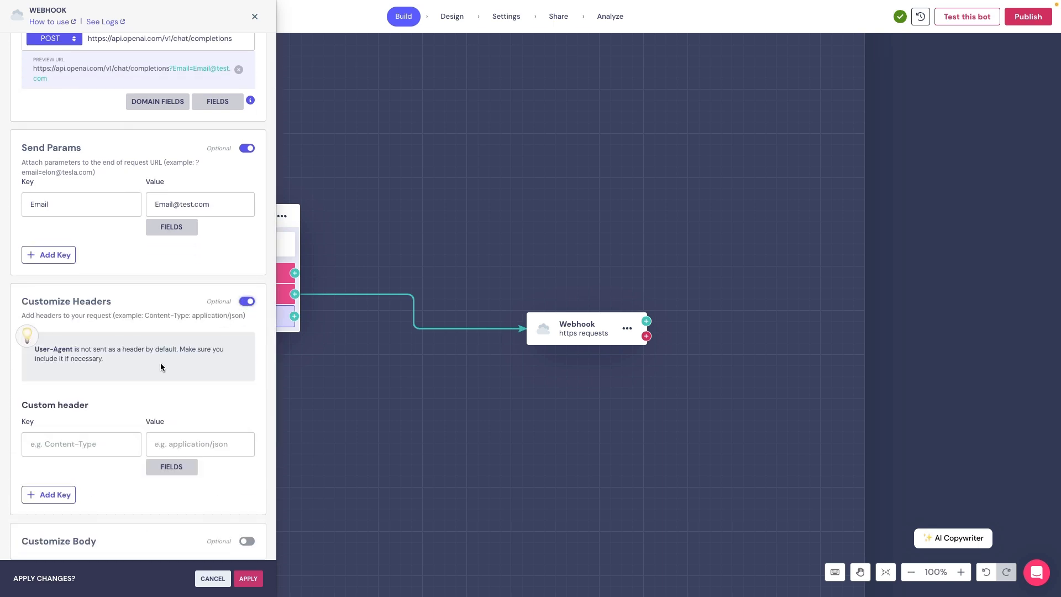
{"action": "scroll", "coordinate": [161, 362], "scroll_direction": "down", "scroll_amount": 3}
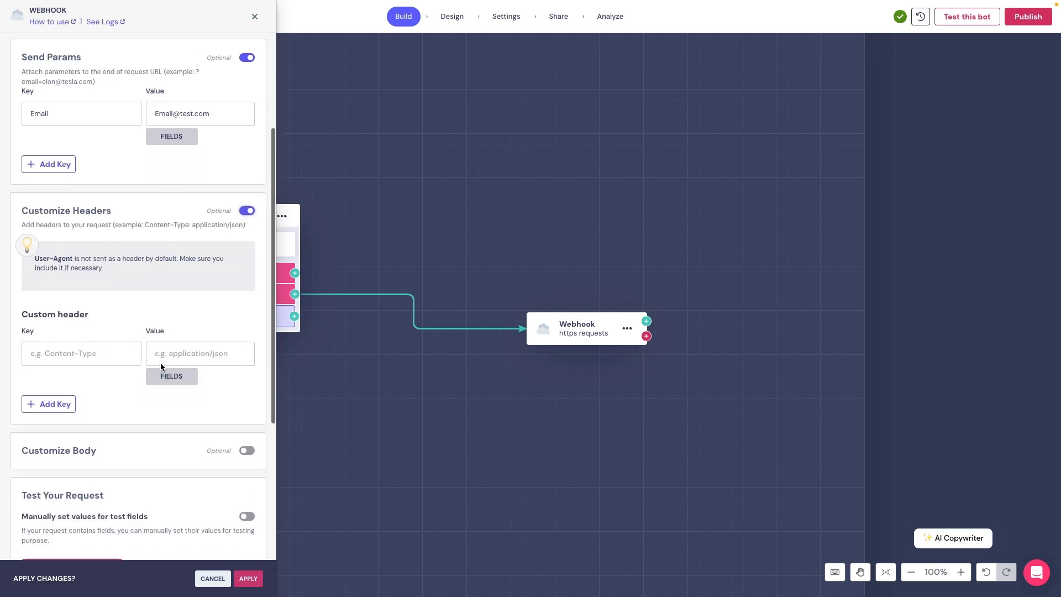
{"action": "left_click", "coordinate": [86, 355]}
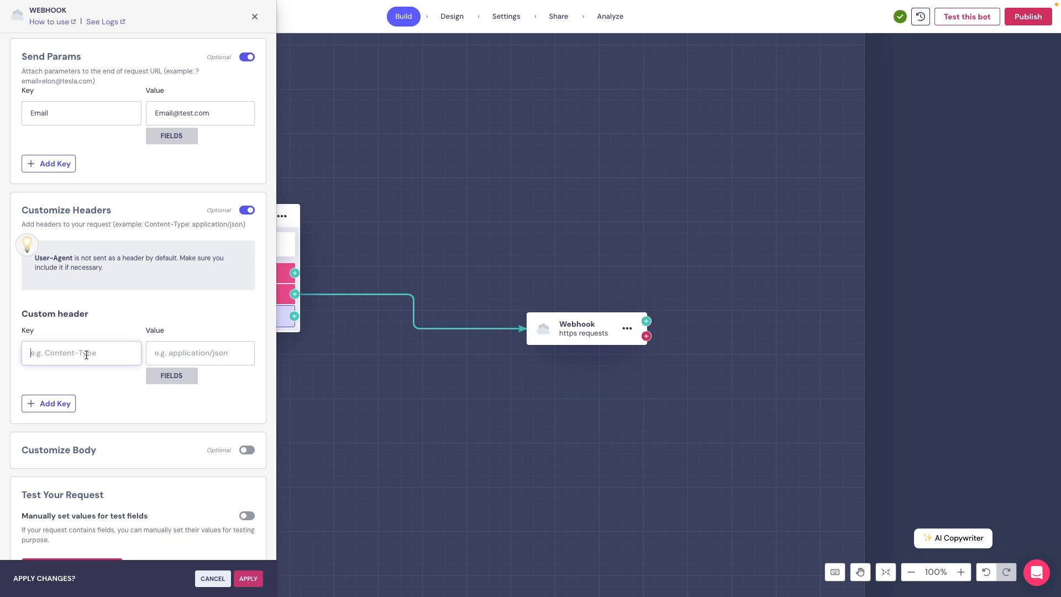
{"action": "type", "text": "Content-Type"}
{"action": "left_click", "coordinate": [177, 353]}
{"action": "type", "text": "application"}
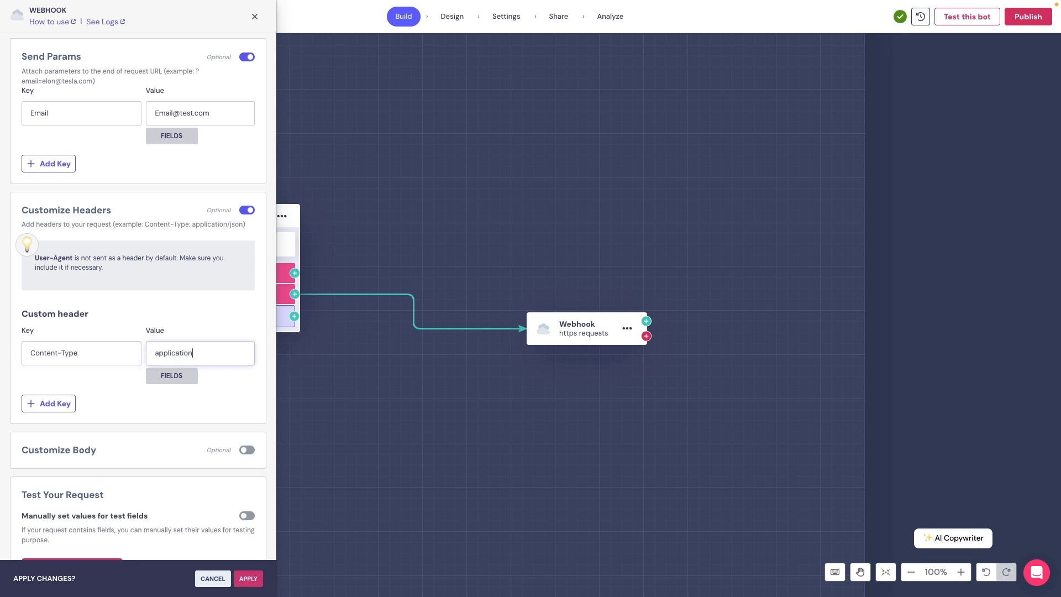
{"action": "type", "text": "/json"}
- Add a second header with the key Authorization
{"action": "left_click", "coordinate": [50, 408]}
{"action": "left_click", "coordinate": [51, 423]}
{"action": "type", "text": "Authorization"}
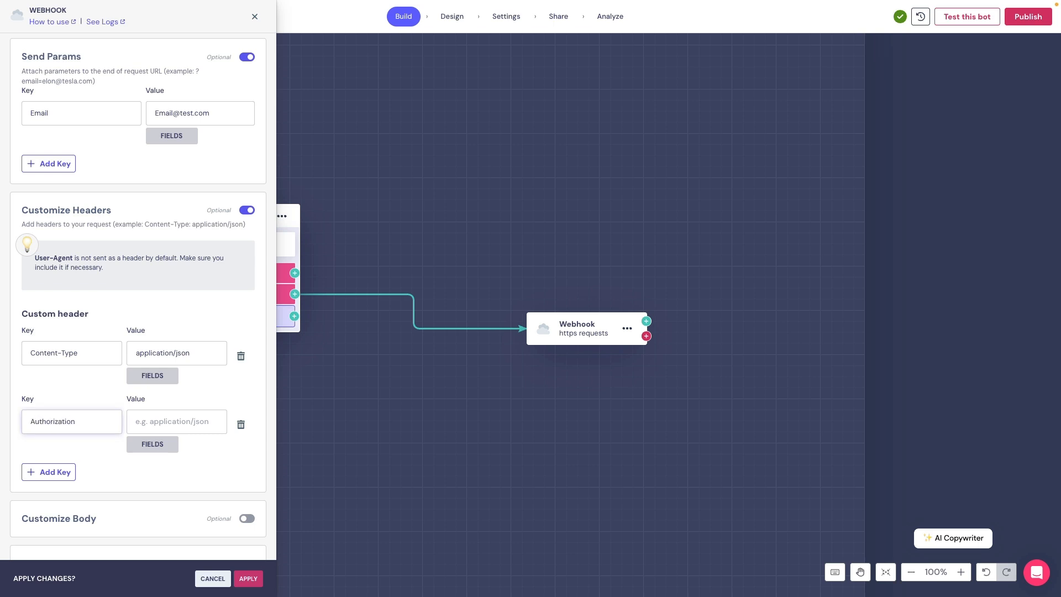
{"action": "left_click", "coordinate": [163, 422]}
- Search Google for 'openai api documentation'
{"action": "type", "text": "Be"}
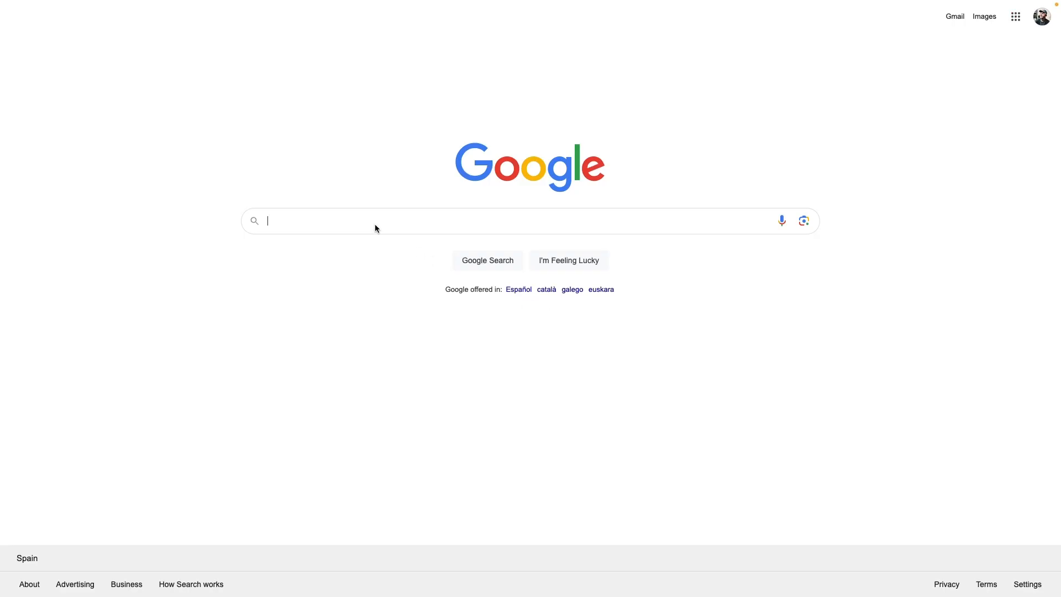
{"action": "type", "text": "op"}
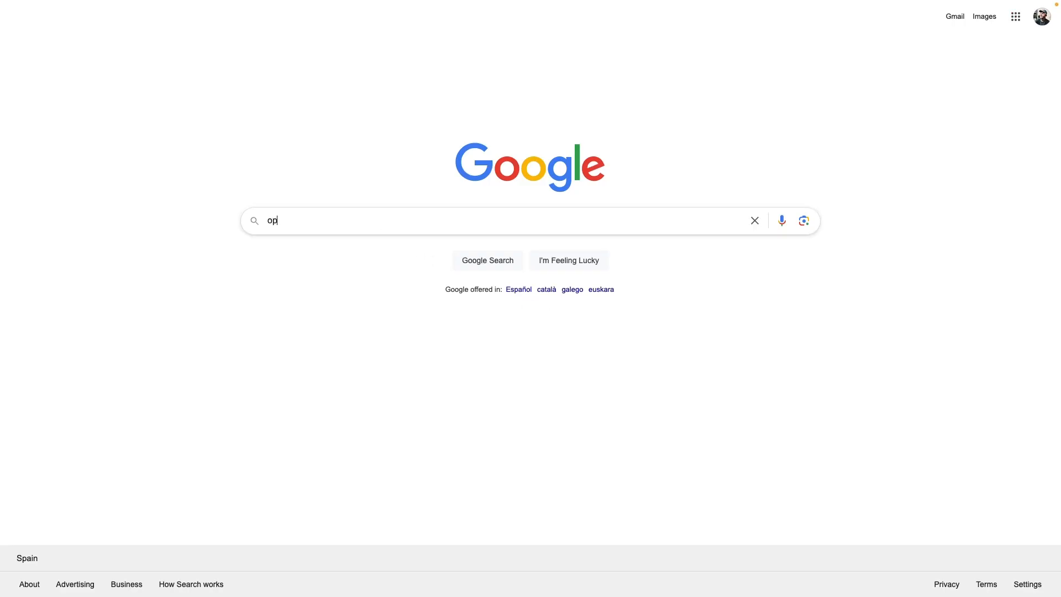
{"action": "type", "text": "enai api do"}
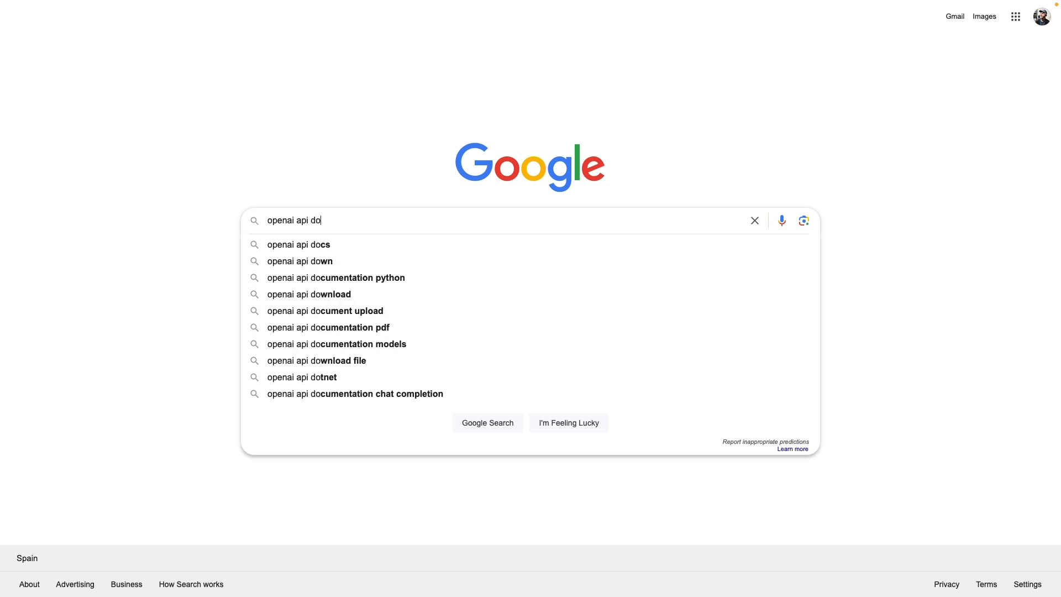
{"action": "type", "text": "cu"}
{"action": "key", "text": "Down"}
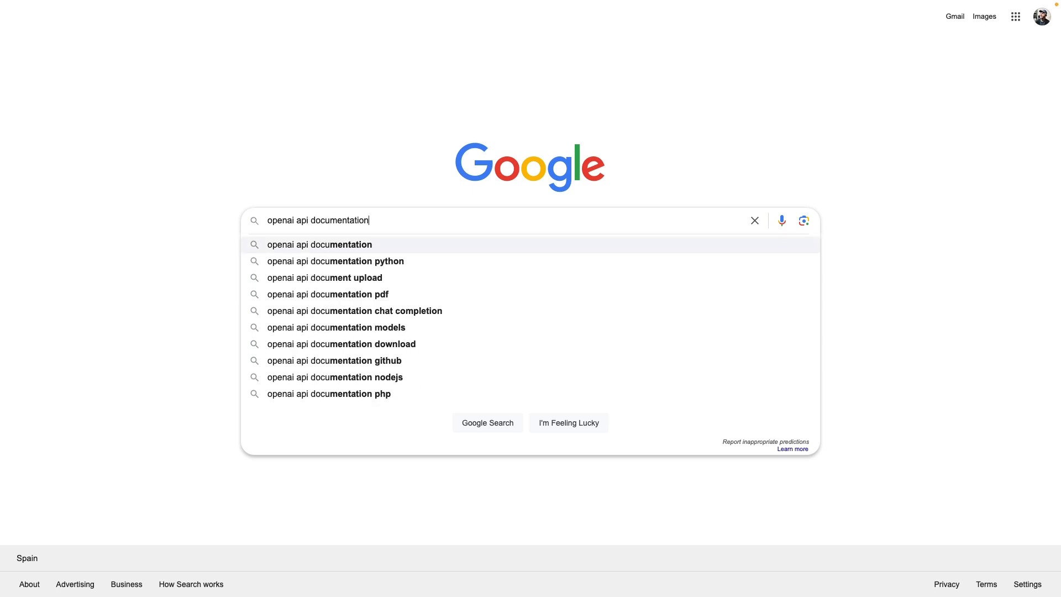
{"action": "key", "text": "Return"}
- Find the 'Authorization: Bearer OPENAI_API_KEY' header format in the OpenAI API reference's Authentication section
{"action": "left_click", "coordinate": [252, 122]}
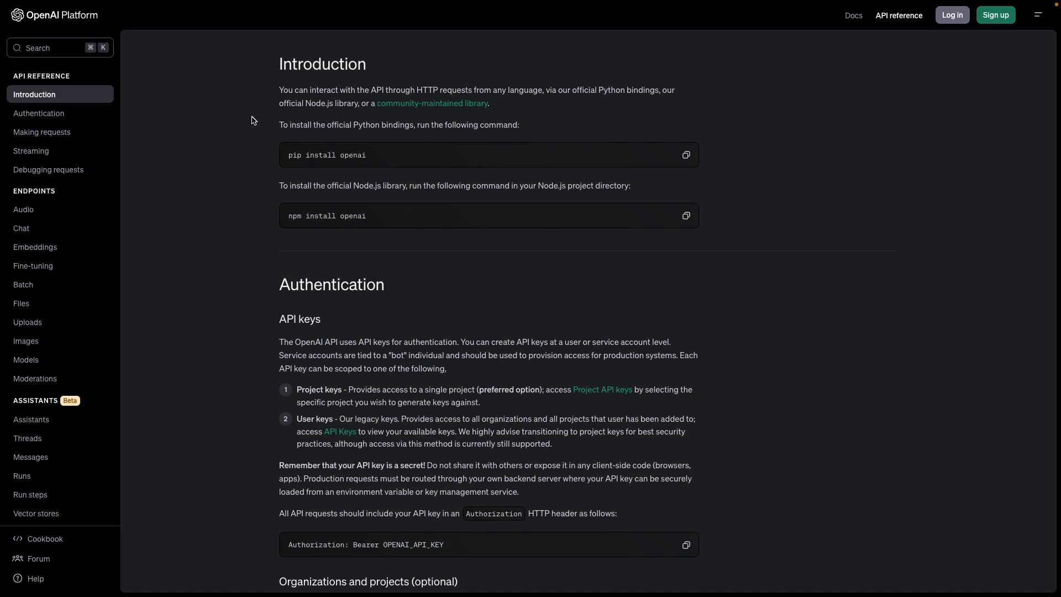
{"action": "scroll", "coordinate": [431, 331], "scroll_direction": "down", "scroll_amount": 3}
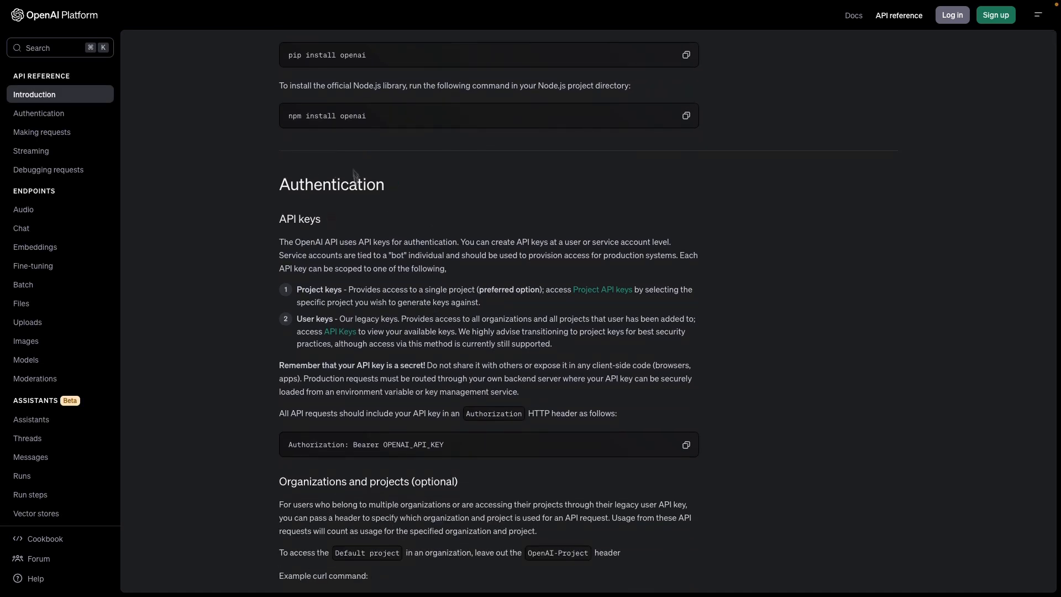
{"action": "left_click_drag", "start_coordinate": [462, 447], "coordinate": [281, 439]}
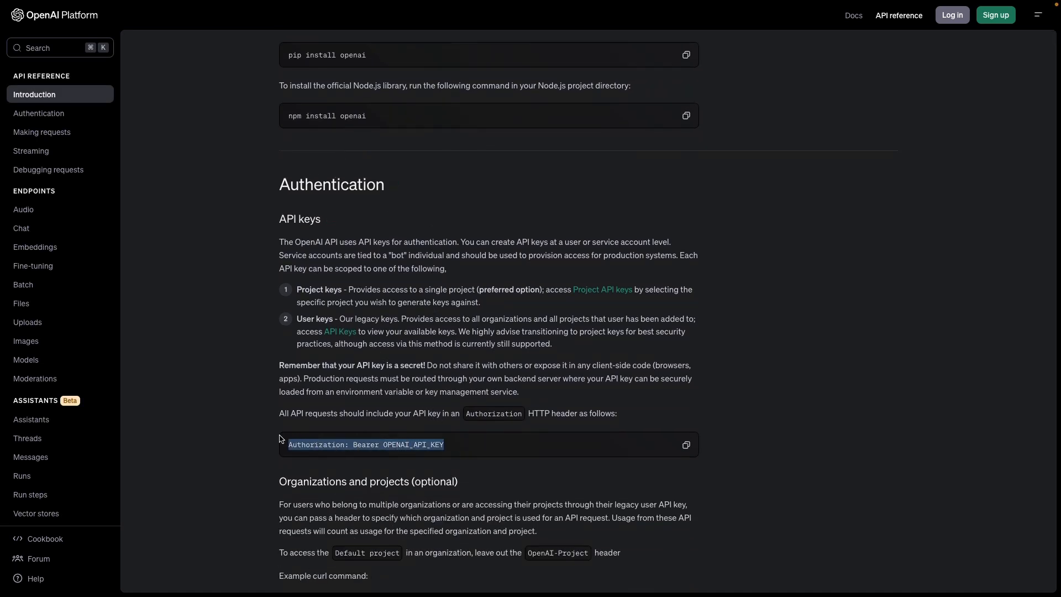
{"action": "left_click", "coordinate": [219, 472]}
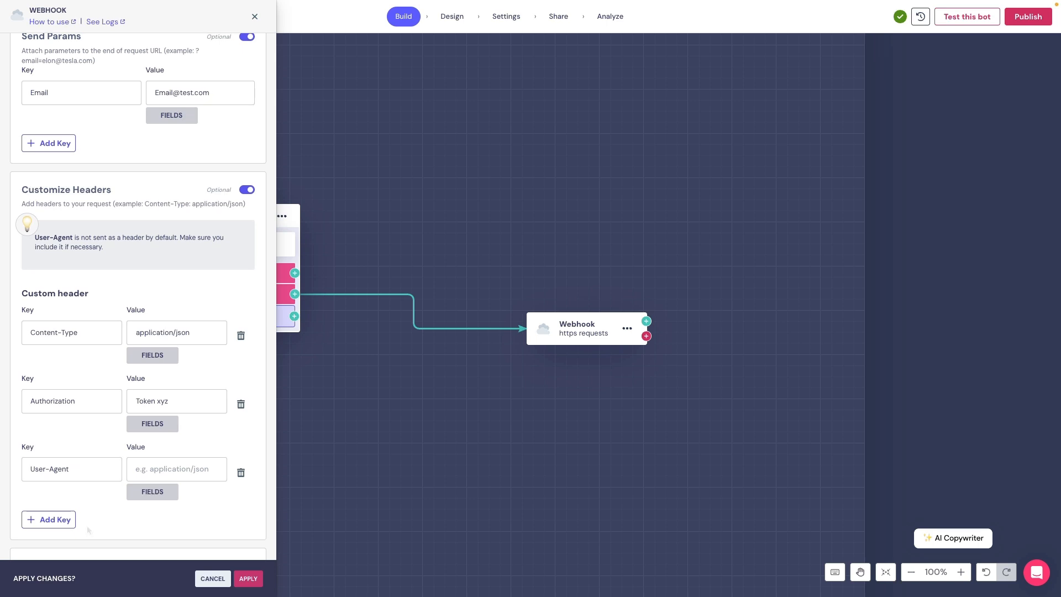
- Delete the User-Agent header row, keeping only the Content-Type and Authorization headers
{"action": "left_click", "coordinate": [241, 471]}
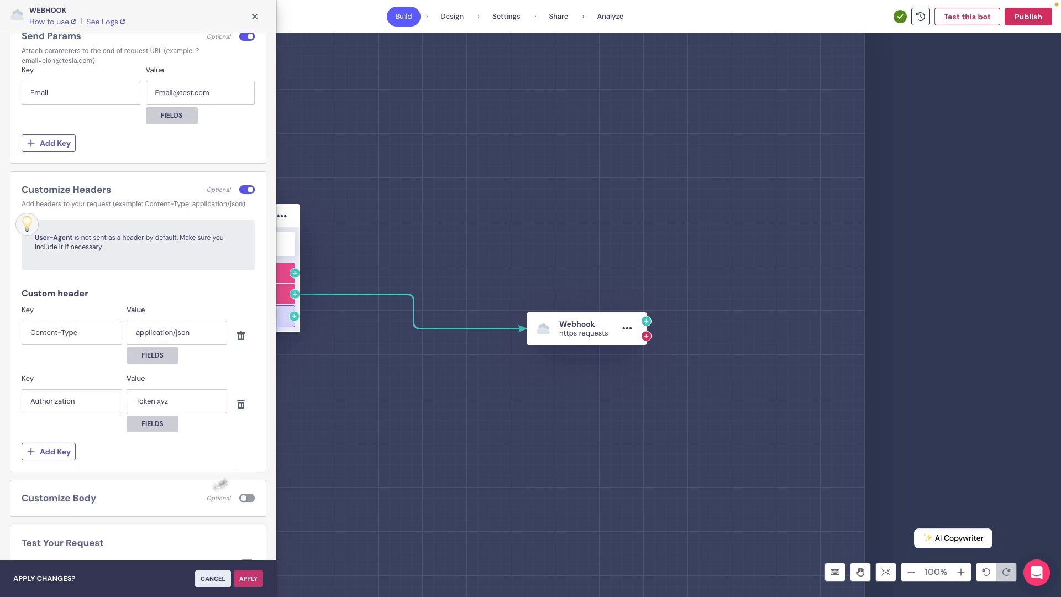
{"action": "scroll", "coordinate": [177, 500], "scroll_direction": "down", "scroll_amount": 3}
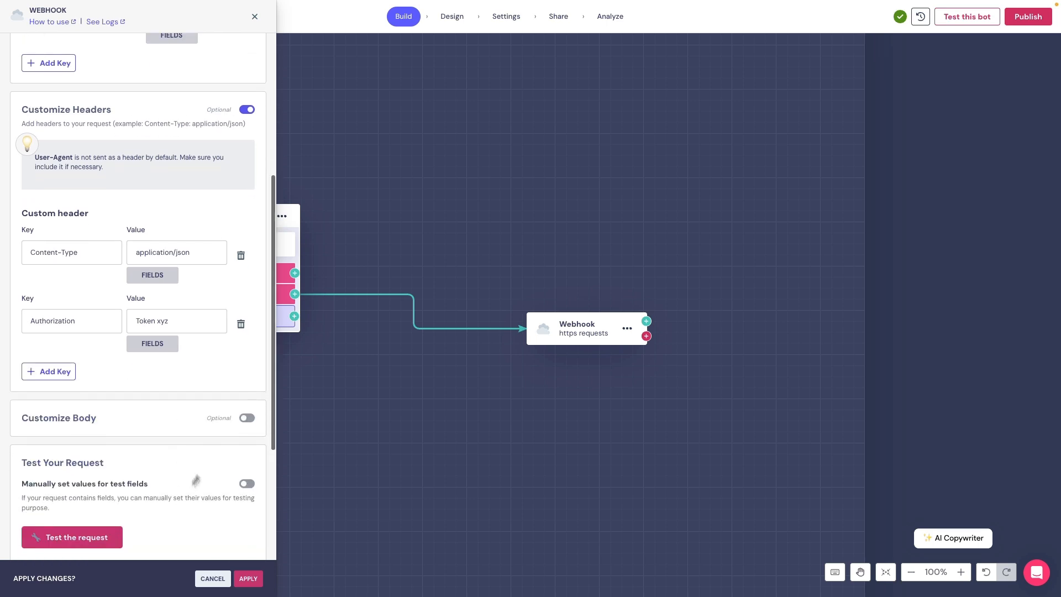
{"action": "left_click", "coordinate": [247, 417]}
{"action": "scroll", "coordinate": [188, 485], "scroll_direction": "down", "scroll_amount": 2}
{"action": "scroll", "coordinate": [188, 484], "scroll_direction": "down", "scroll_amount": 1}
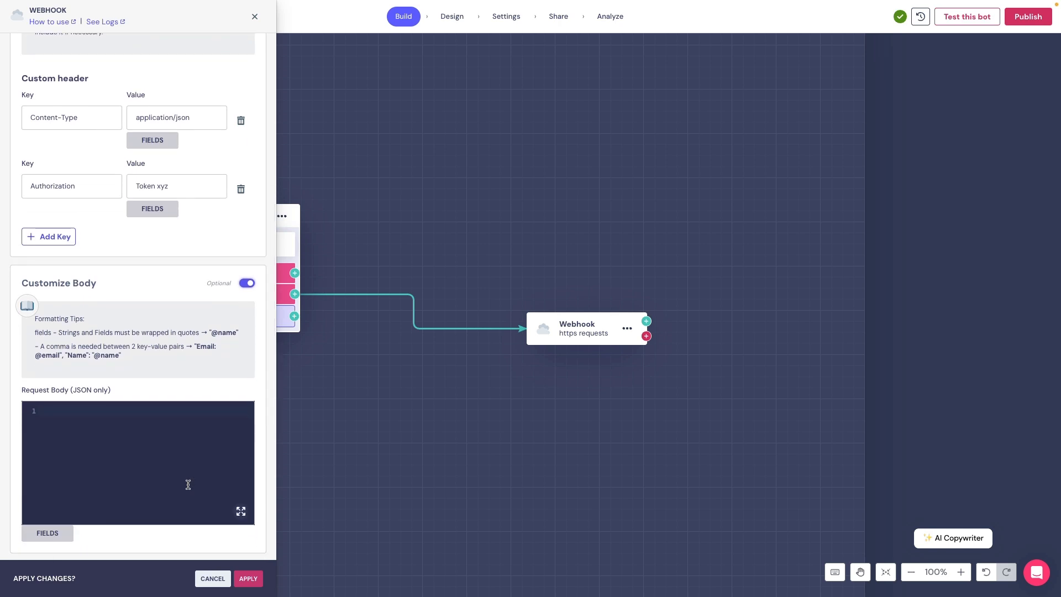
{"action": "left_click", "coordinate": [188, 485]}
{"action": "type", "text": "{"}
{"action": "key", "text": "Return"}
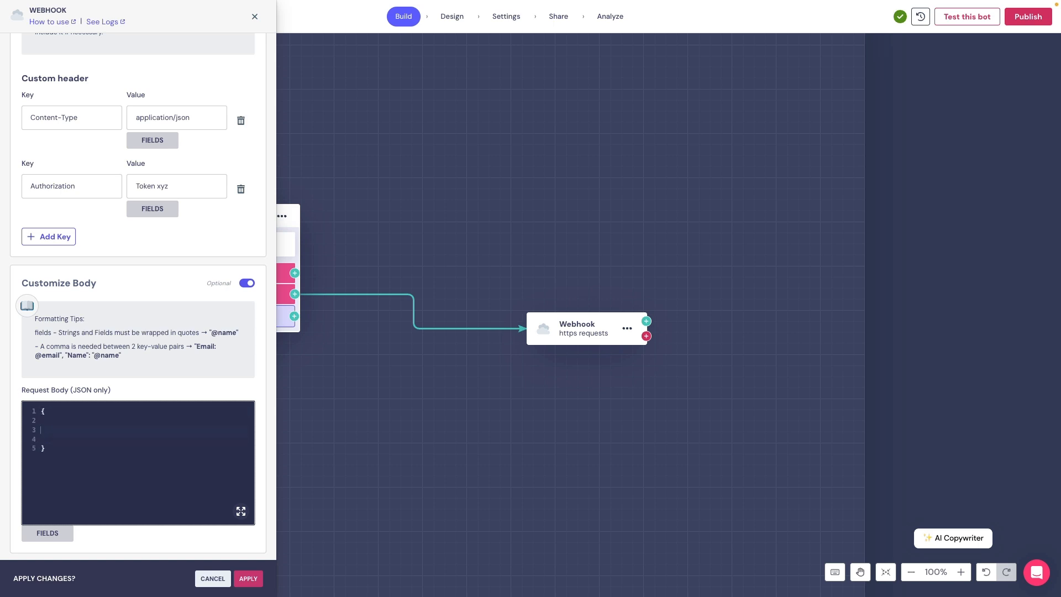
{"action": "key", "text": "Return"}
{"action": "type", "text": "\"email\":\"@email"}
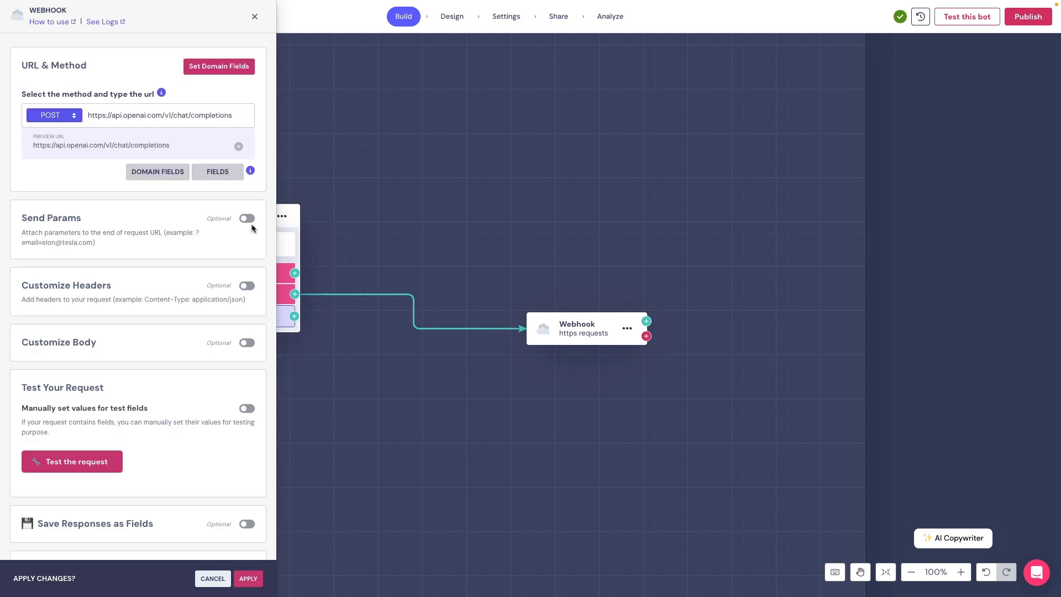
- Send an Email URL parameter with a test e-mail address and highlight its query string in the preview URL
{"action": "left_click", "coordinate": [247, 218]}
{"action": "left_click", "coordinate": [106, 275]}
{"action": "type", "text": "Email"}
{"action": "left_click", "coordinate": [175, 273]}
{"action": "type", "text": "Email@test.com"}
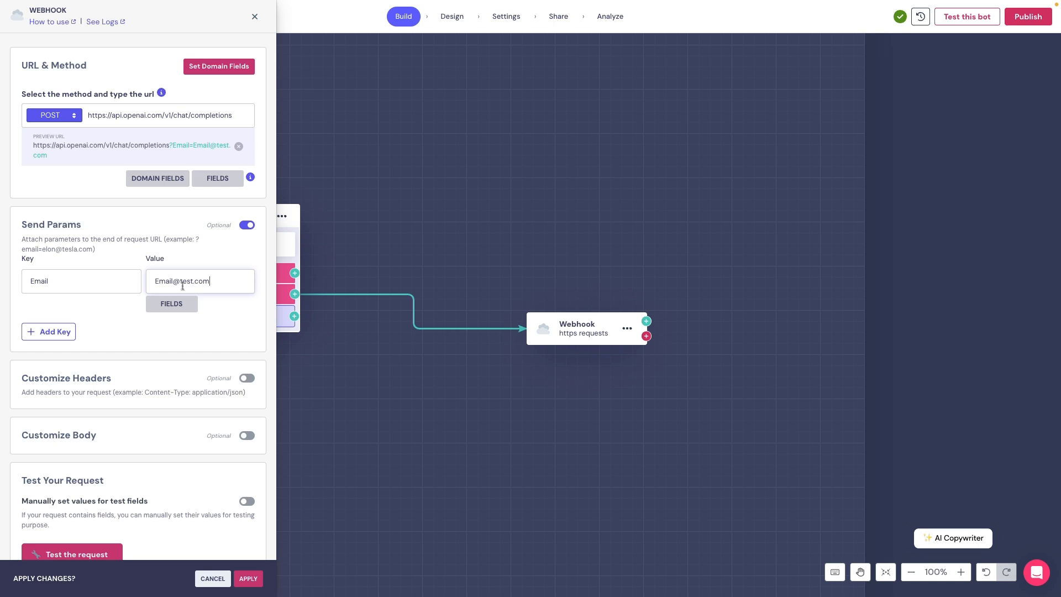
{"action": "left_click", "coordinate": [170, 144]}
{"action": "left_click_drag", "start_coordinate": [170, 143], "coordinate": [177, 152]}
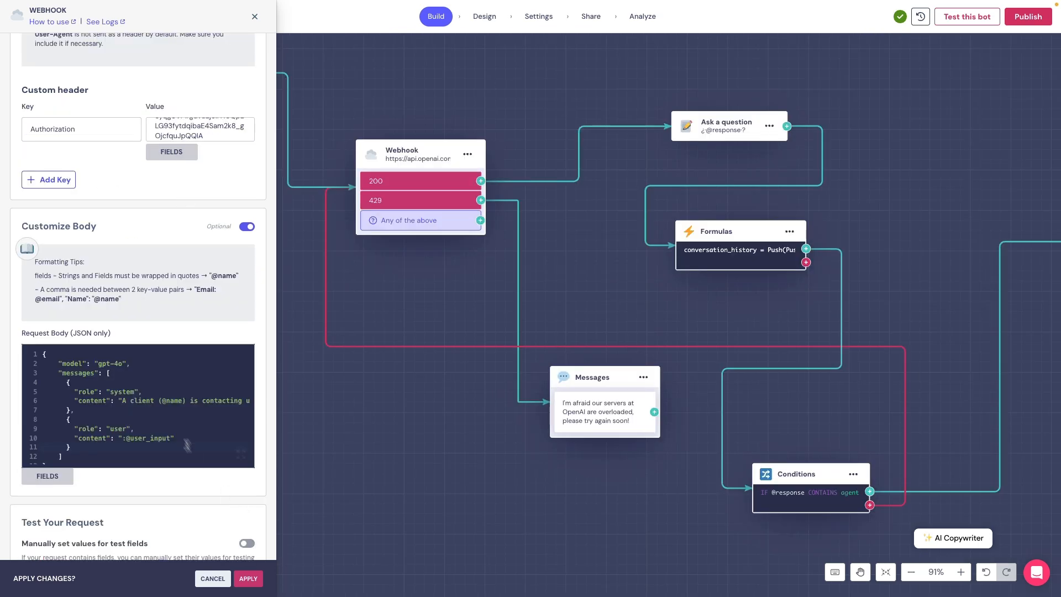
{"action": "scroll", "coordinate": [199, 458], "scroll_direction": "down", "scroll_amount": 1}
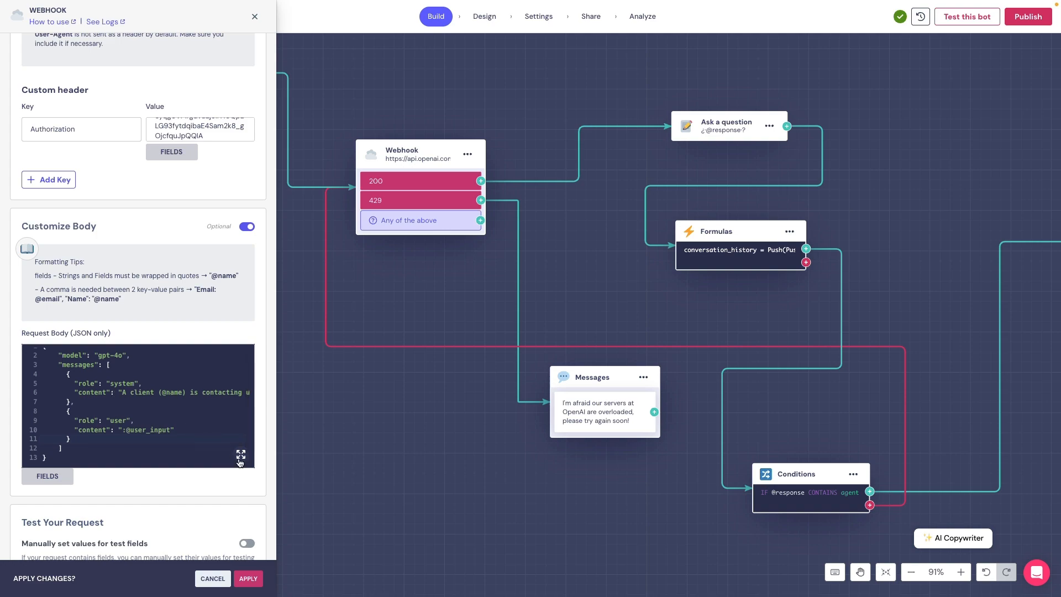
{"action": "left_click", "coordinate": [241, 454]}
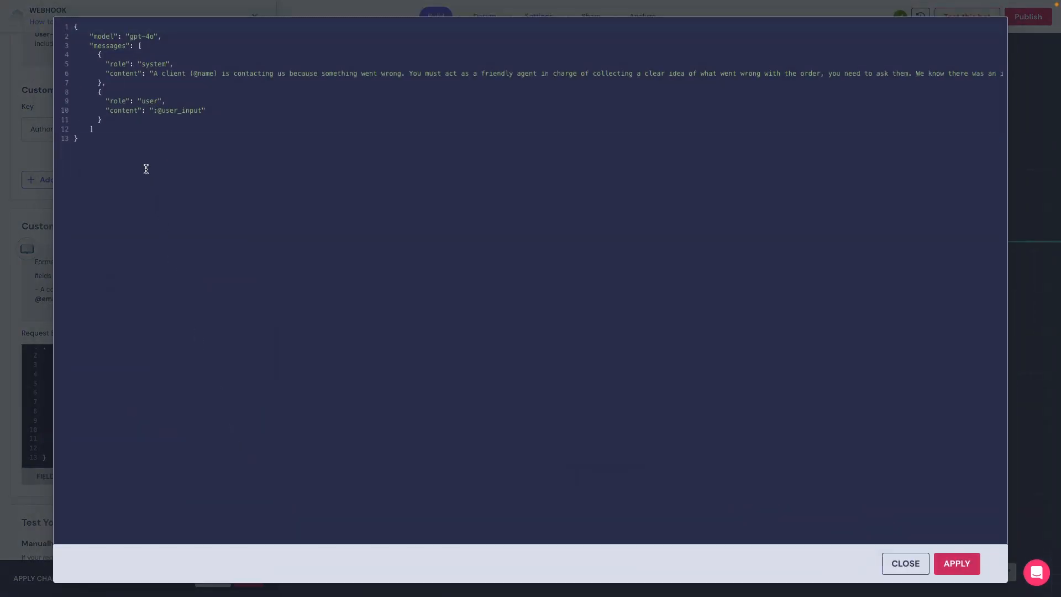
{"action": "key", "text": "ctrl+a"}
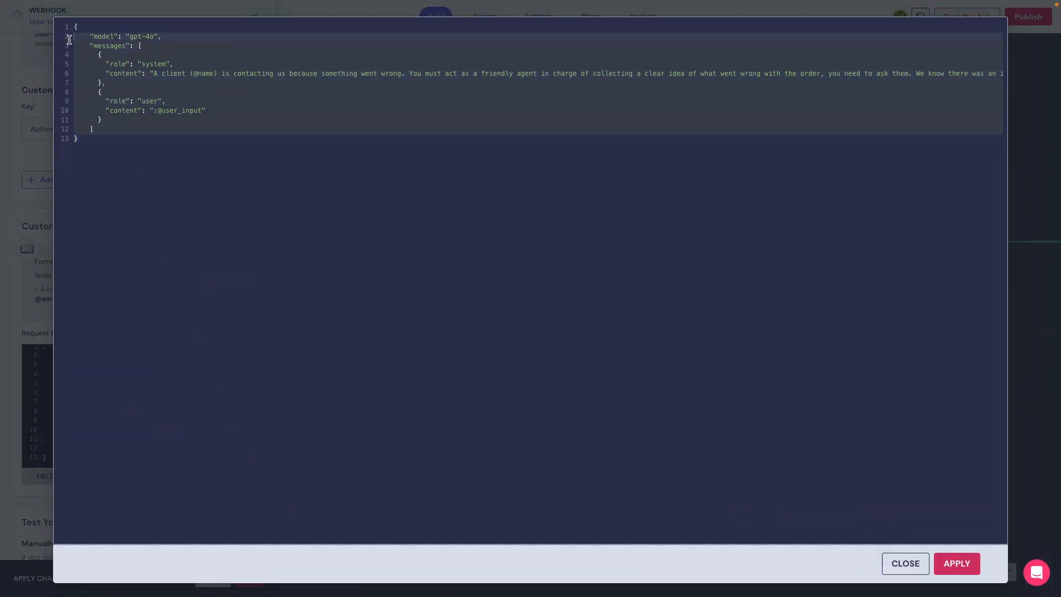
{"action": "left_click", "coordinate": [247, 161]}
{"action": "scroll", "coordinate": [543, 128], "scroll_direction": "right", "scroll_amount": 5}
{"action": "scroll", "coordinate": [543, 128], "scroll_direction": "right", "scroll_amount": 10}
{"action": "scroll", "coordinate": [543, 128], "scroll_direction": "right", "scroll_amount": 10}
{"action": "scroll", "coordinate": [543, 128], "scroll_direction": "left", "scroll_amount": 20}
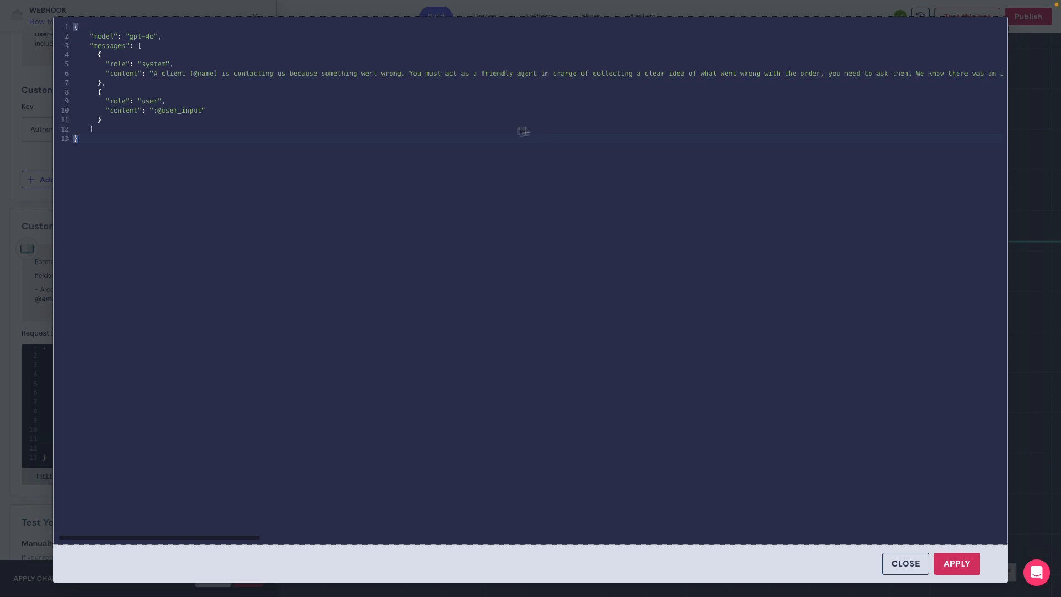
{"action": "left_click", "coordinate": [904, 562]}
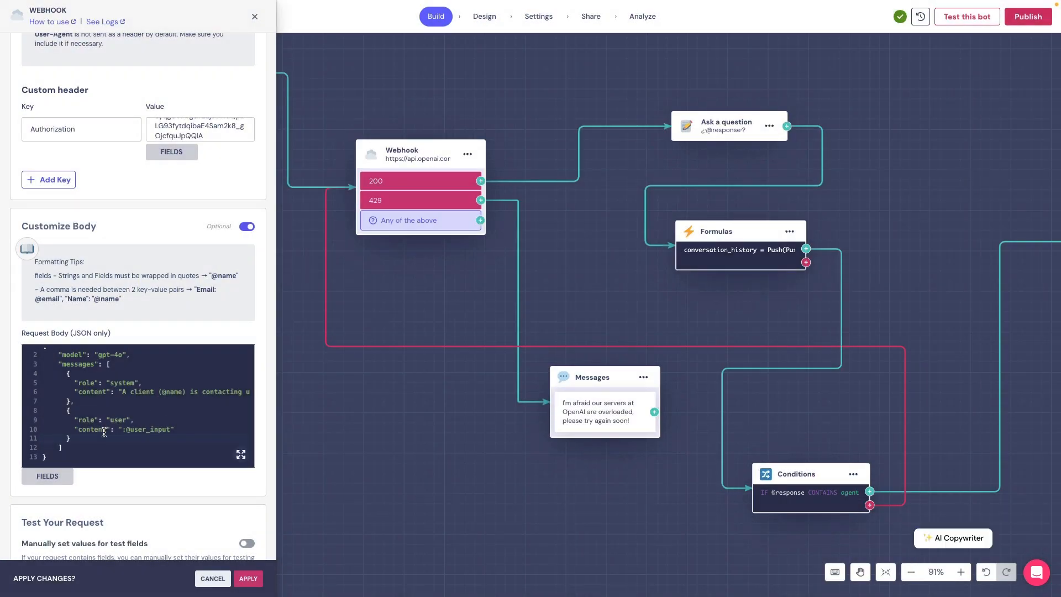
{"action": "scroll", "coordinate": [104, 432], "scroll_direction": "up", "scroll_amount": 1}
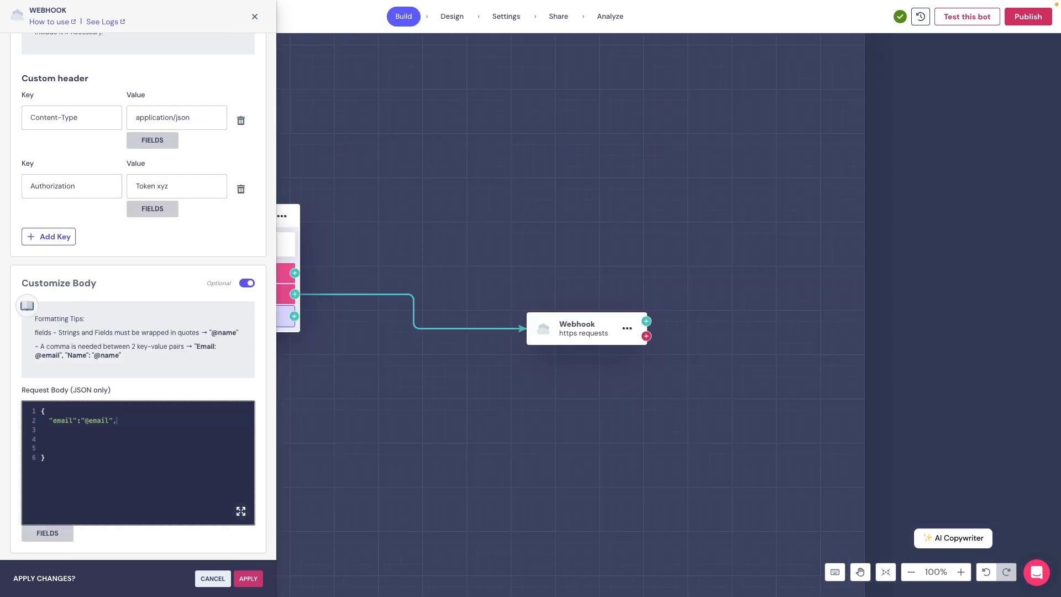
- Replace the old request body with the pasted five-line JSON
{"action": "left_click_drag", "start_coordinate": [79, 469], "coordinate": [34, 390]}
{"action": "key", "text": "BackSpace"}
{"action": "type", "text": "{ \"email\": \"@email\", \"name\": \"@name\", \"custom-variable\":\"@customvariable\" }"}
- Indent the email, name and custom-variable lines of the JSON body and finish editing
{"action": "left_click", "coordinate": [39, 420]}
{"action": "key", "text": "Tab"}
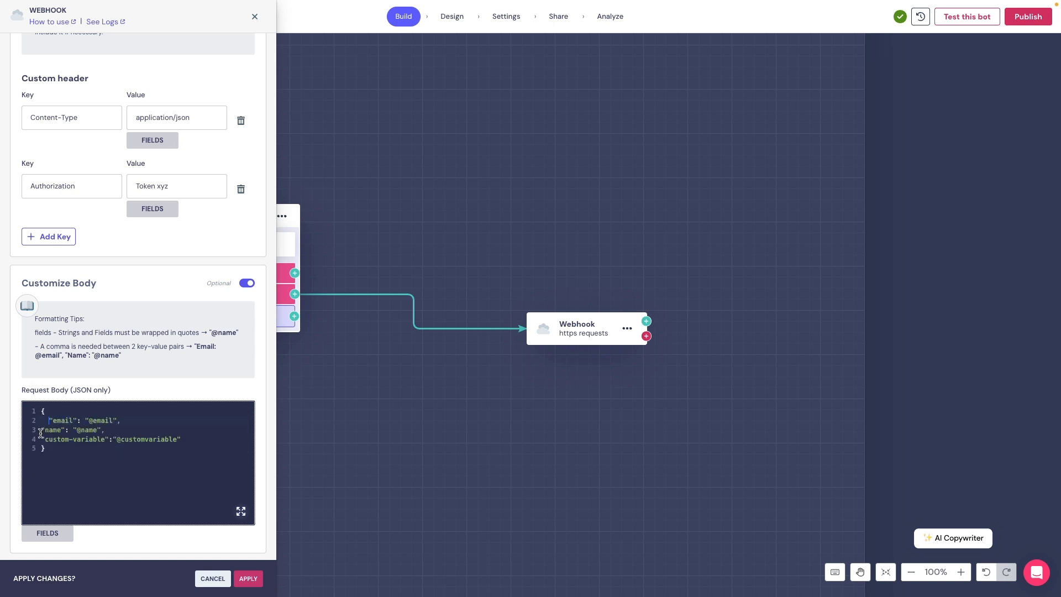
{"action": "left_click", "coordinate": [40, 430]}
{"action": "key", "text": "Tab"}
{"action": "left_click", "coordinate": [42, 440]}
{"action": "key", "text": "Tab"}
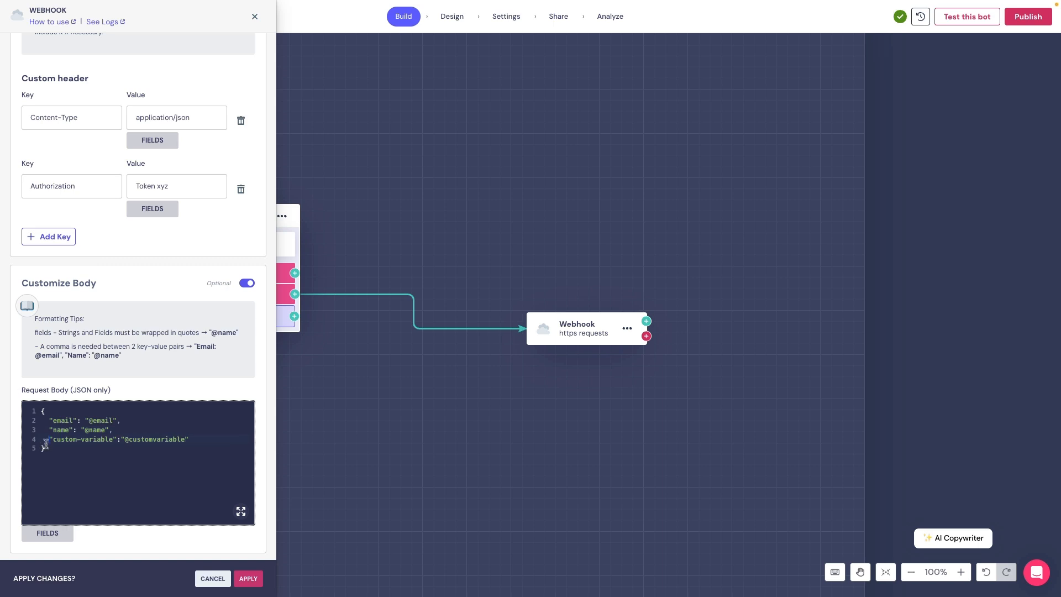
{"action": "left_click", "coordinate": [56, 467]}
{"action": "left_click", "coordinate": [89, 545]}
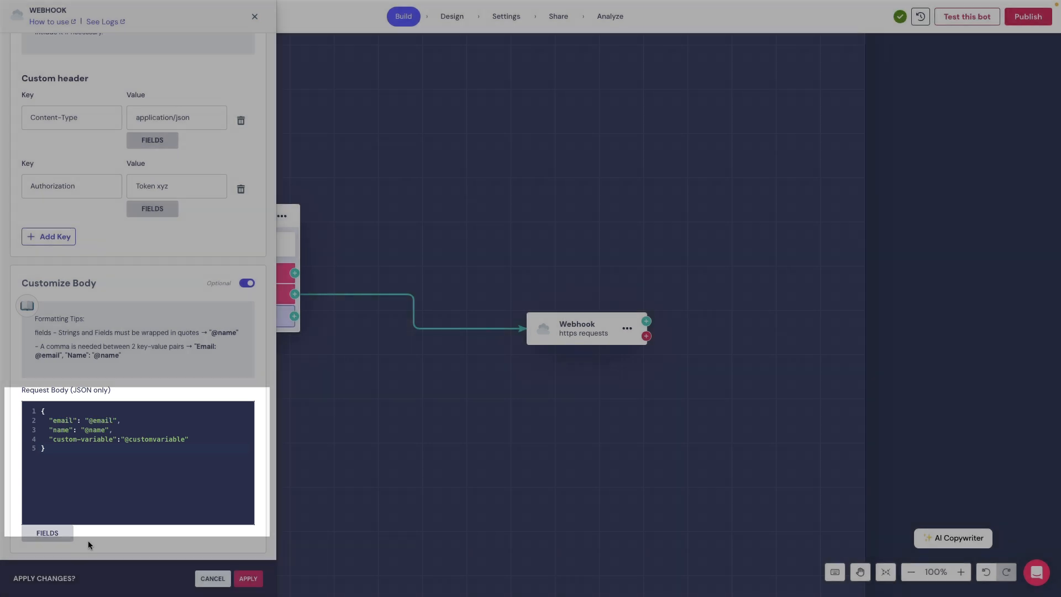
- Give the email field a manual test value of a test address and send the test request
{"action": "scroll", "coordinate": [92, 540], "scroll_direction": "down", "scroll_amount": 4}
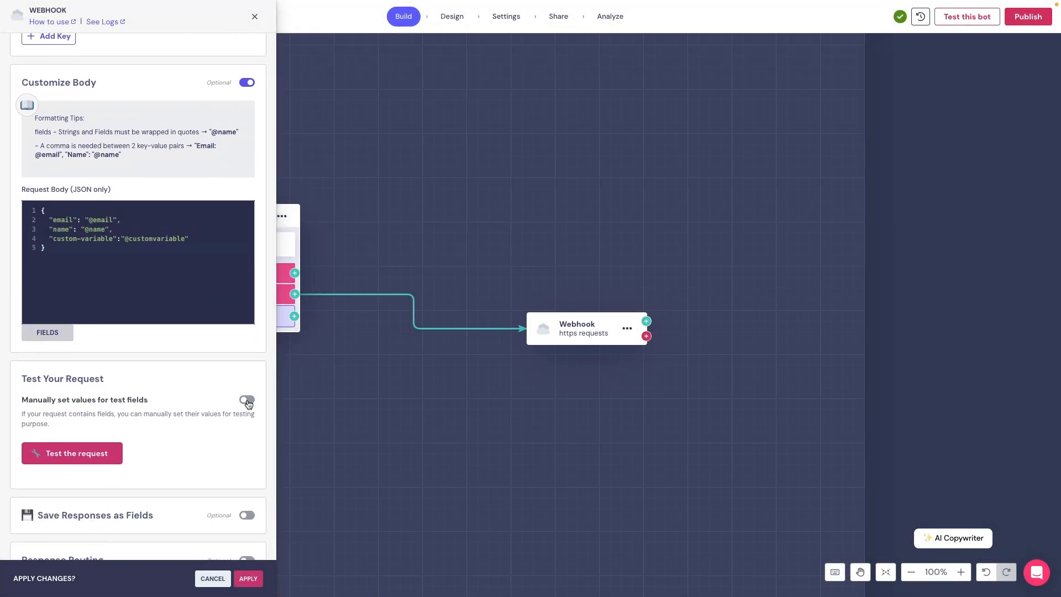
{"action": "left_click", "coordinate": [247, 400]}
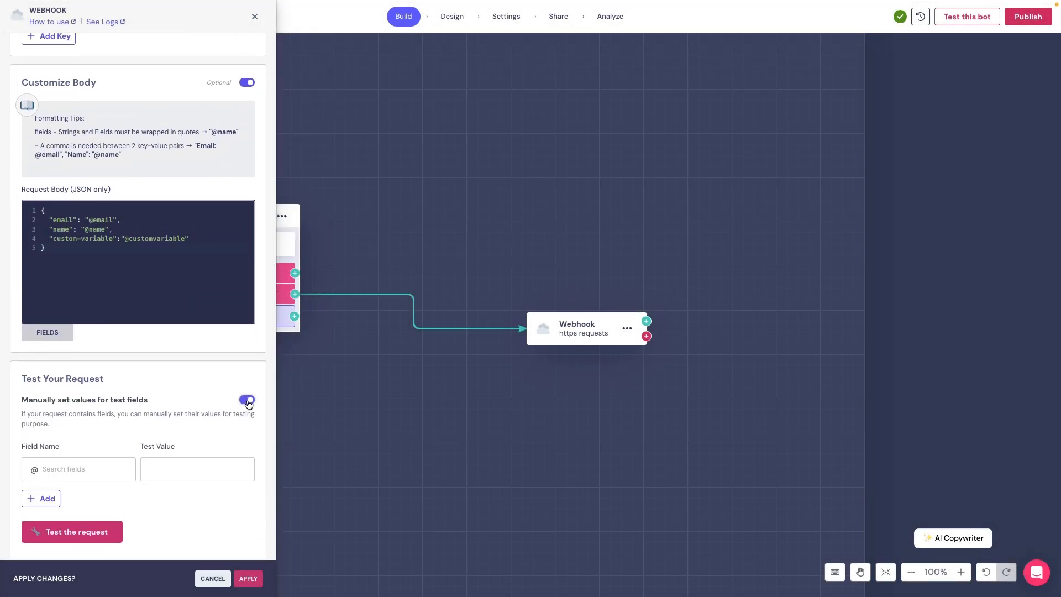
{"action": "left_click", "coordinate": [89, 472]}
{"action": "left_click", "coordinate": [74, 402]}
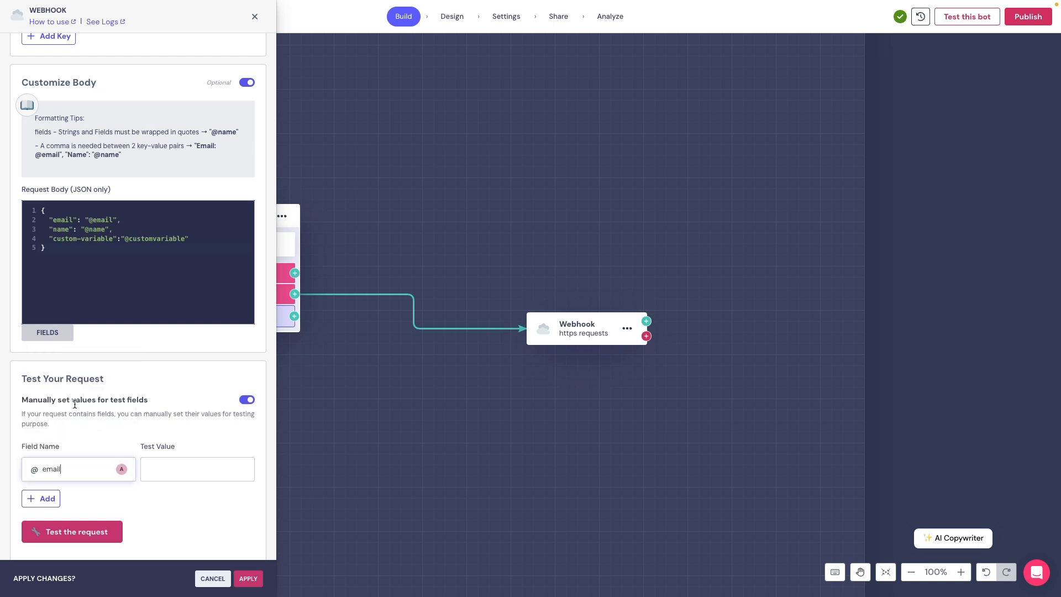
{"action": "left_click", "coordinate": [174, 469]}
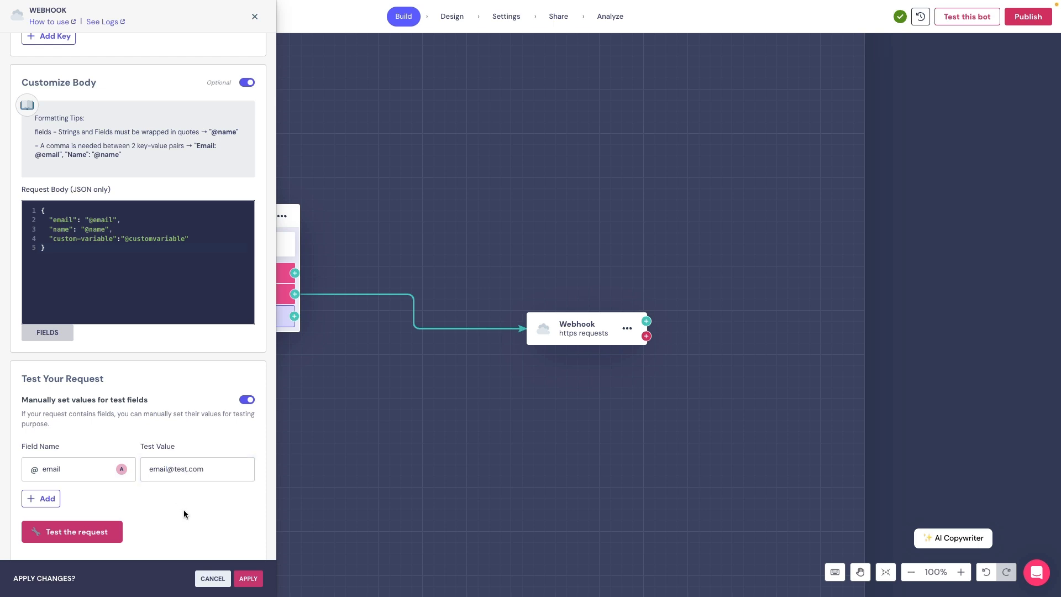
{"action": "scroll", "coordinate": [183, 510], "scroll_direction": "down", "scroll_amount": 1}
{"action": "left_click", "coordinate": [102, 489]}
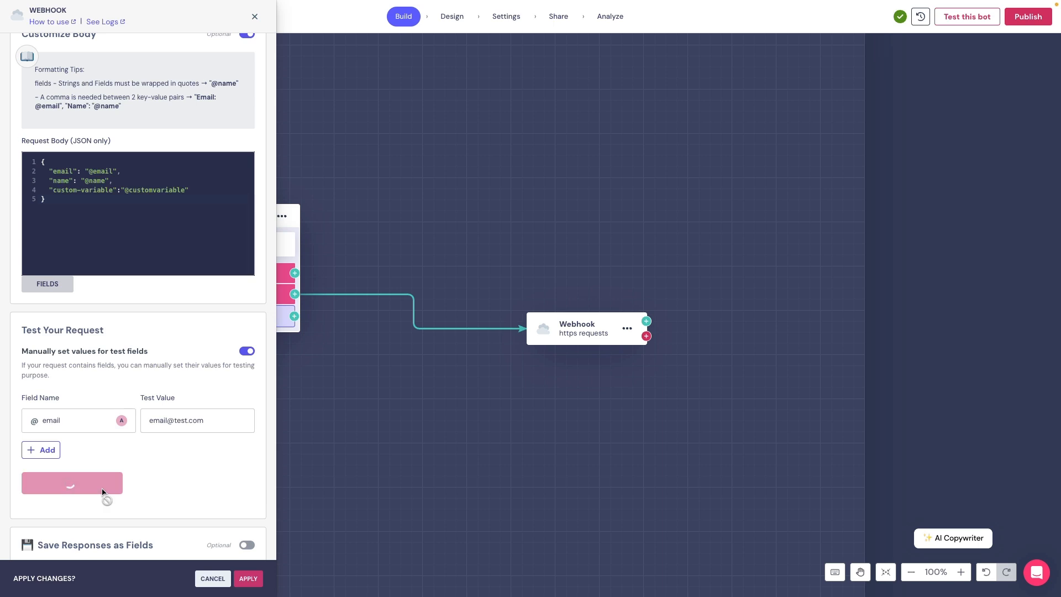
{"action": "scroll", "coordinate": [103, 493], "scroll_direction": "down", "scroll_amount": 2}
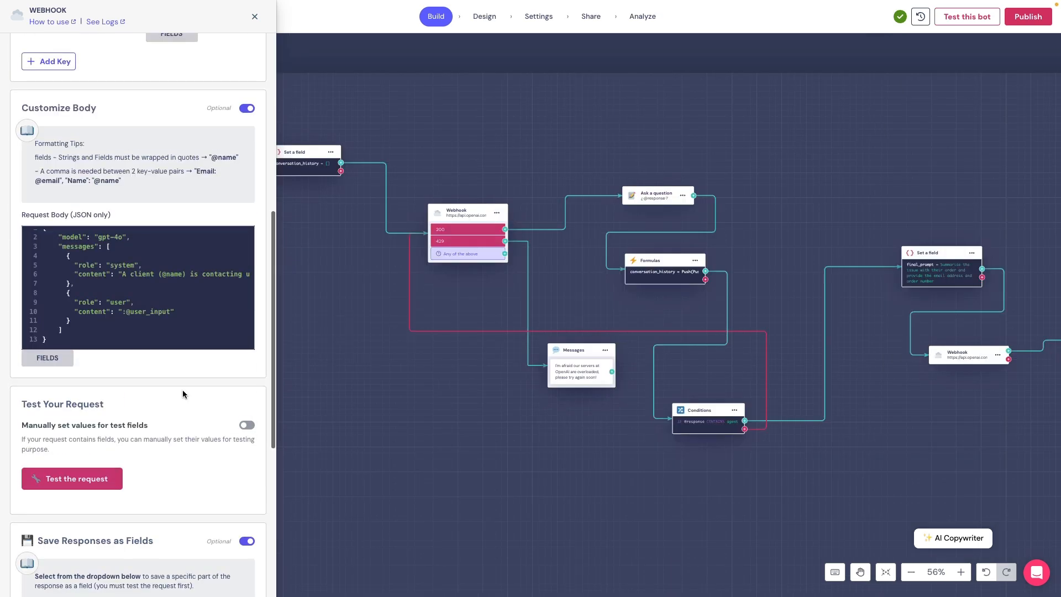
- Test the OpenAI and Xano requests, noting the 200 status and the 400 missing-parameter error
{"action": "left_click", "coordinate": [96, 480]}
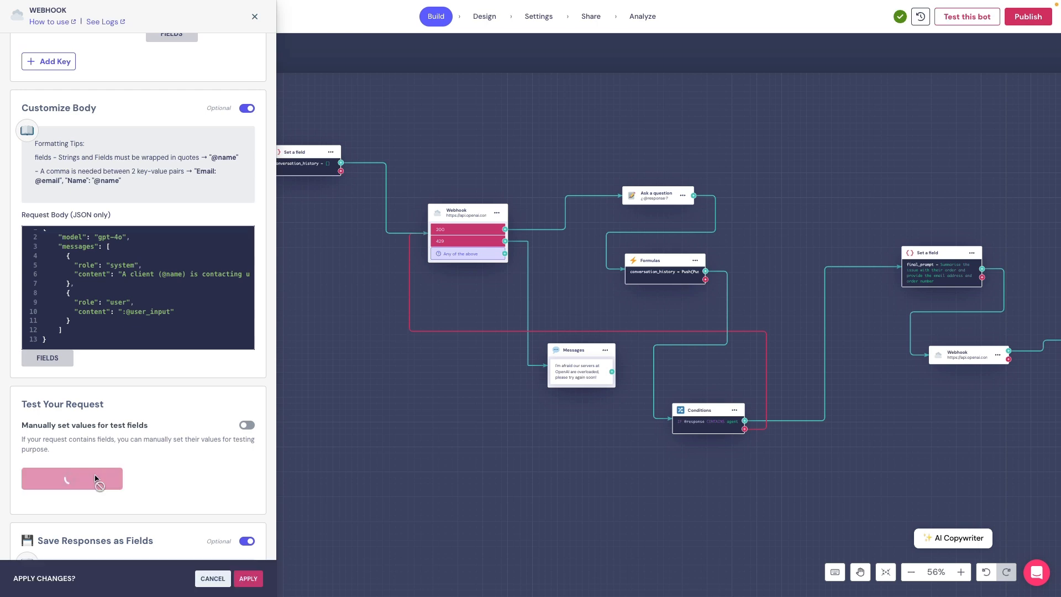
{"action": "scroll", "coordinate": [95, 475], "scroll_direction": "down", "scroll_amount": 3}
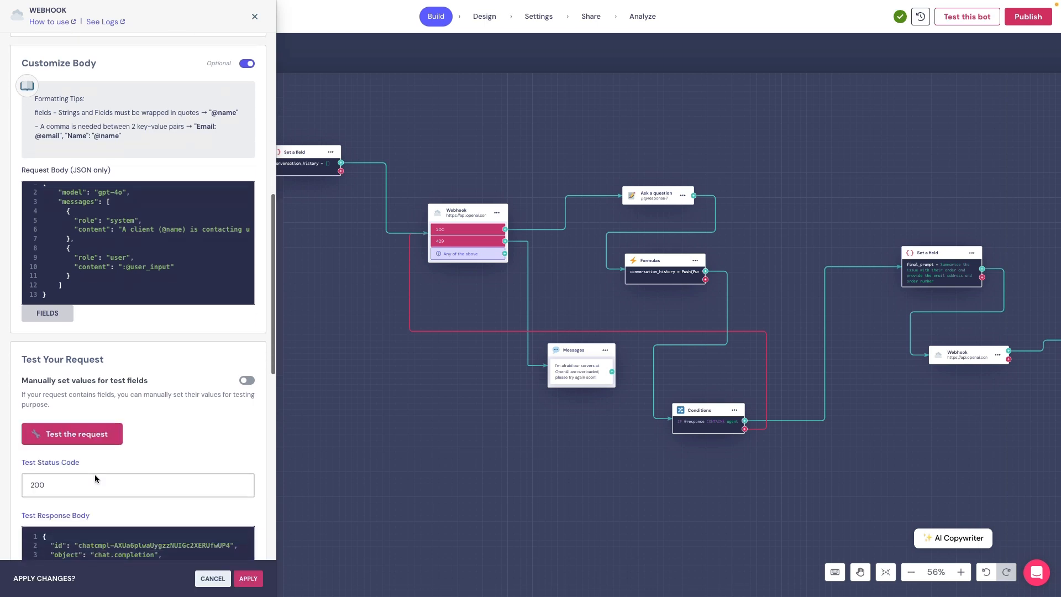
{"action": "scroll", "coordinate": [95, 476], "scroll_direction": "down", "scroll_amount": 2}
{"action": "left_click_drag", "start_coordinate": [60, 403], "coordinate": [23, 404]}
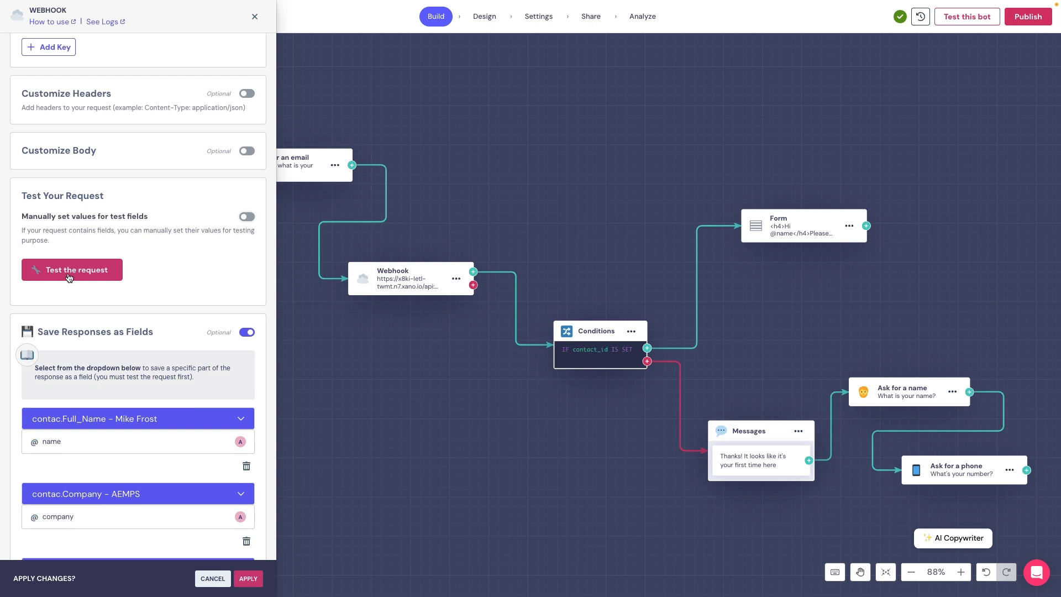
{"action": "left_click", "coordinate": [69, 276]}
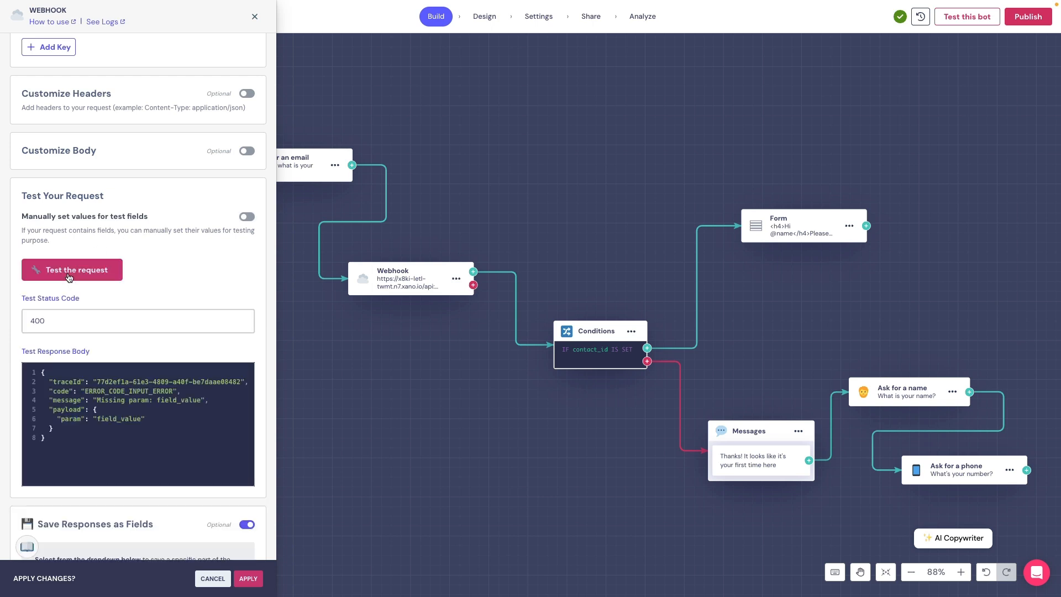
{"action": "left_click_drag", "start_coordinate": [57, 322], "coordinate": [25, 323]}
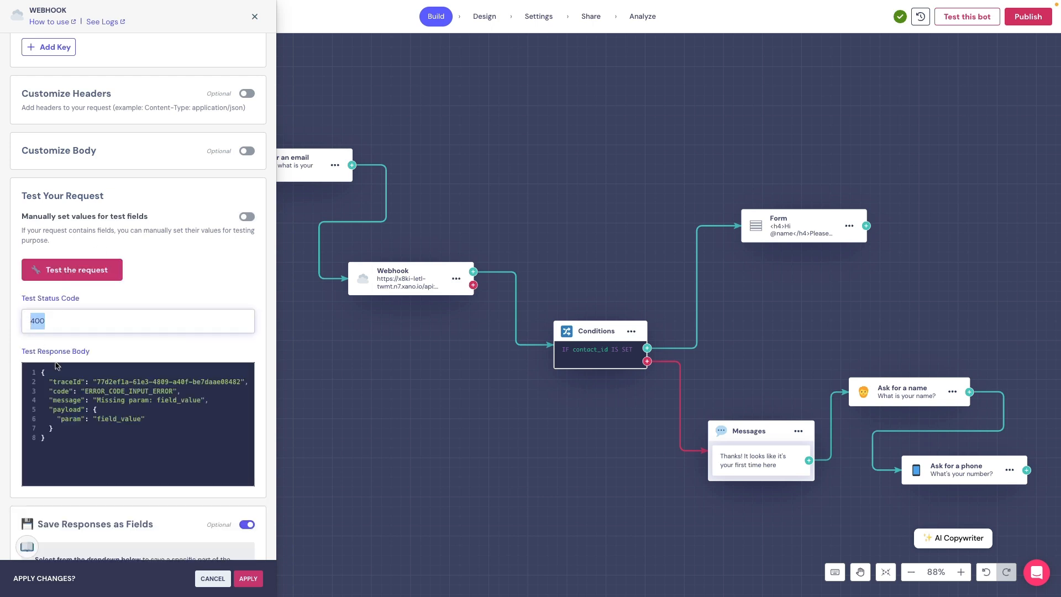
{"action": "left_click_drag", "start_coordinate": [96, 402], "coordinate": [198, 405]}
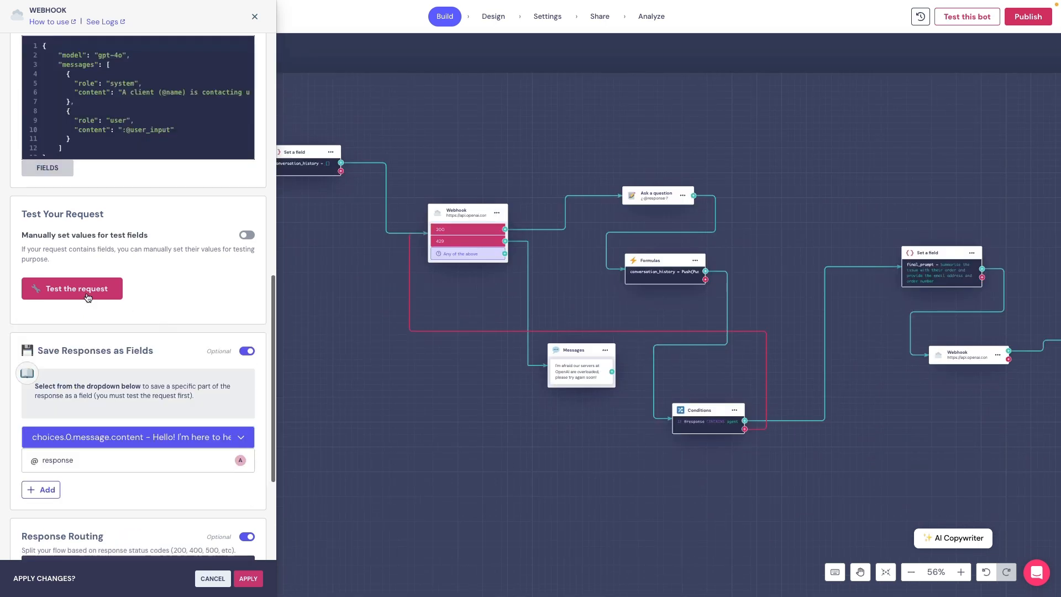
- Retest the OpenAI request, reviewing the 404 unknown-URL error and the request URL
{"action": "left_click", "coordinate": [87, 296]}
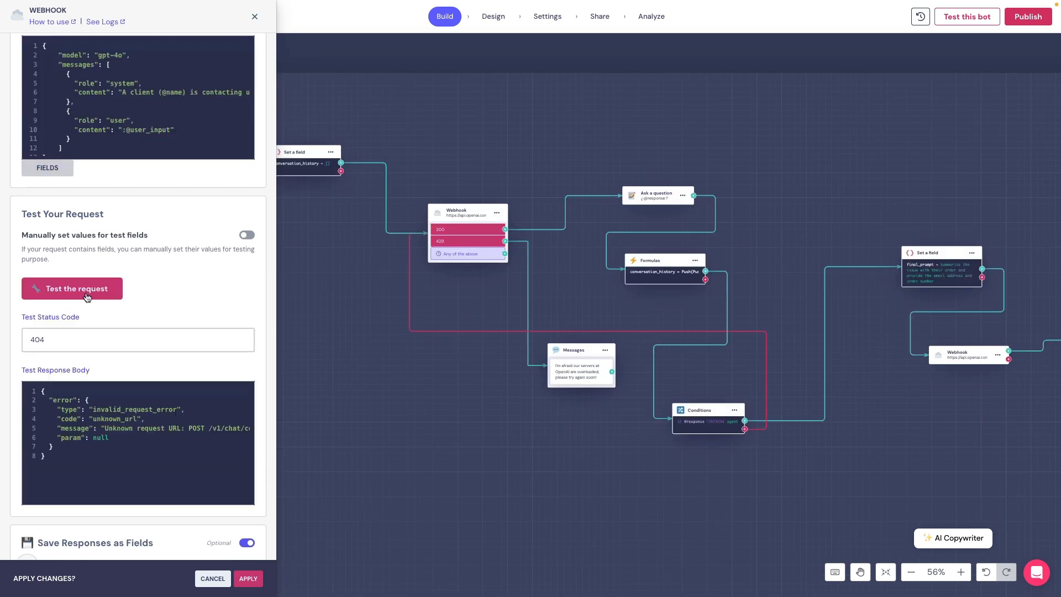
{"action": "left_click_drag", "start_coordinate": [65, 339], "coordinate": [23, 341]}
{"action": "left_click_drag", "start_coordinate": [46, 398], "coordinate": [124, 438]}
{"action": "left_click", "coordinate": [134, 478]}
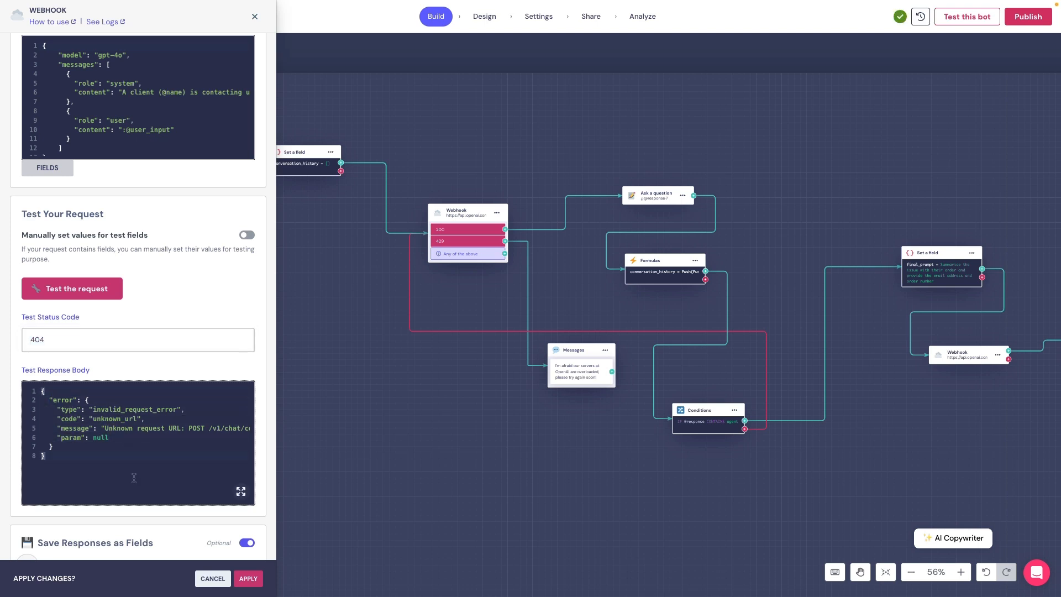
{"action": "scroll", "coordinate": [133, 429], "scroll_direction": "right", "scroll_amount": 5}
{"action": "scroll", "coordinate": [133, 429], "scroll_direction": "left", "scroll_amount": 5}
{"action": "scroll", "coordinate": [146, 501], "scroll_direction": "right", "scroll_amount": 5}
{"action": "left_click_drag", "start_coordinate": [146, 502], "coordinate": [80, 495]}
{"action": "left_click", "coordinate": [101, 465]}
{"action": "scroll", "coordinate": [102, 465], "scroll_direction": "up", "scroll_amount": 10}
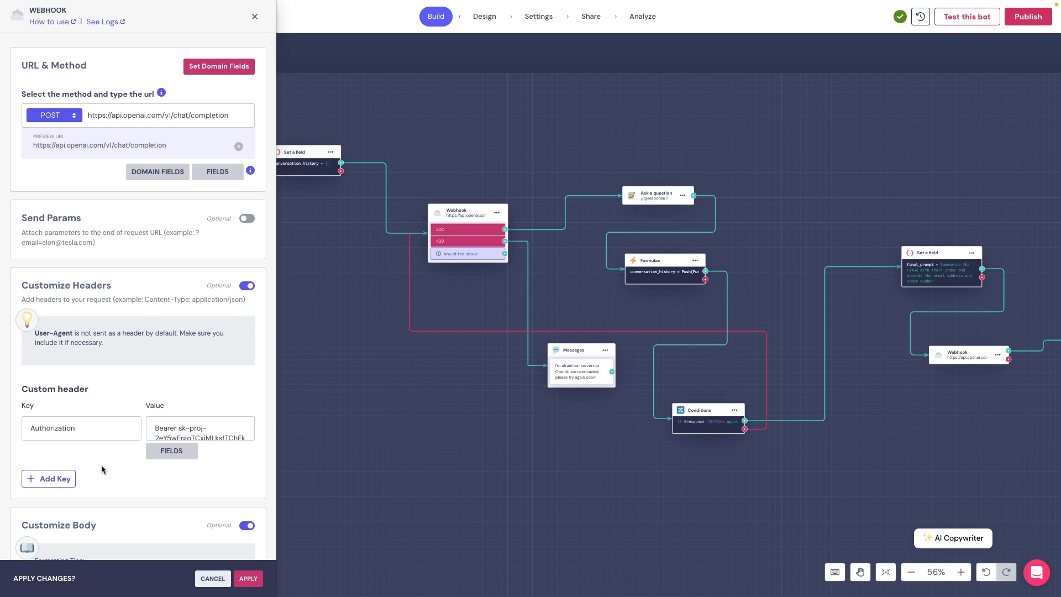
{"action": "left_click", "coordinate": [230, 126]}
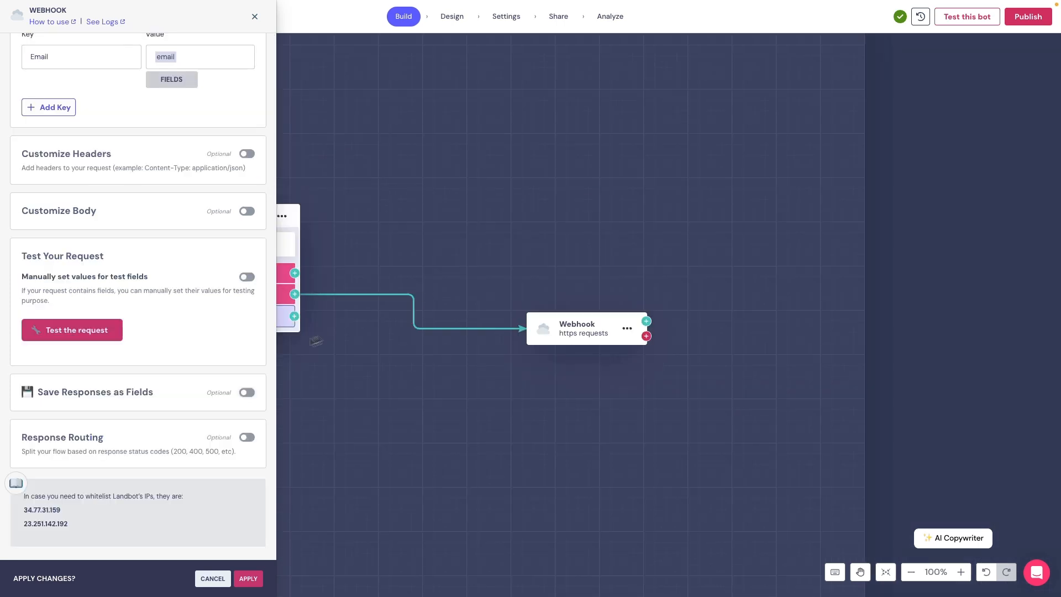
- Enable saving responses as fields and send the contact-check test request
{"action": "left_click", "coordinate": [245, 393]}
{"action": "scroll", "coordinate": [184, 479], "scroll_direction": "down", "scroll_amount": 2}
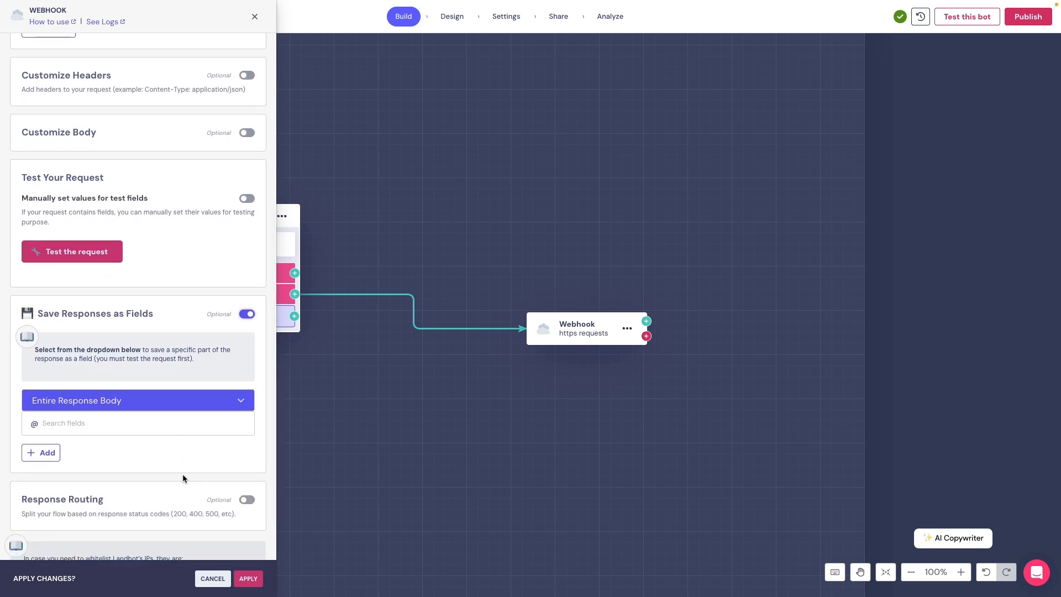
{"action": "left_click", "coordinate": [82, 258]}
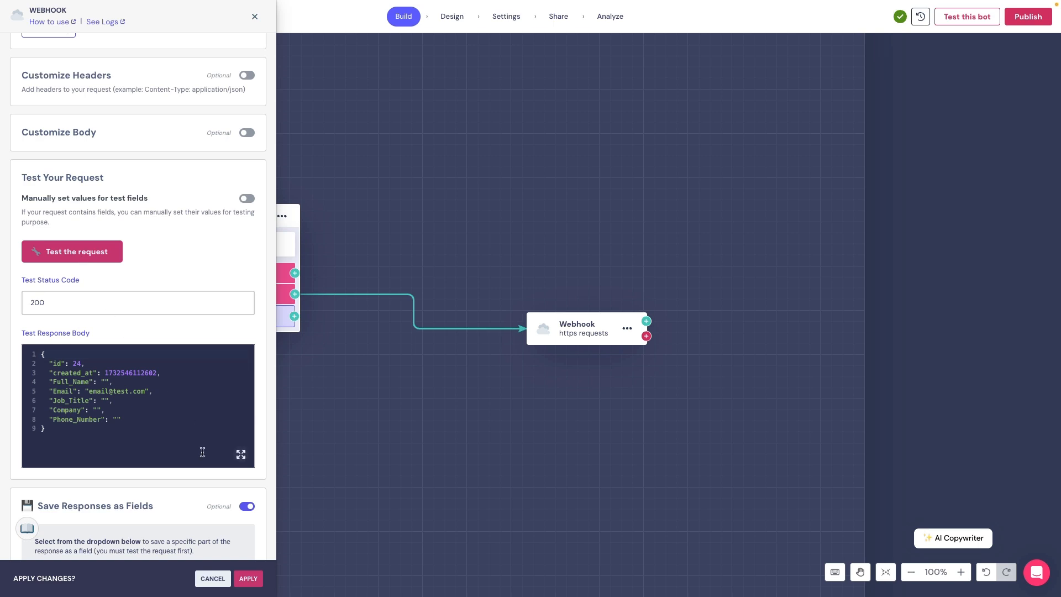
{"action": "scroll", "coordinate": [201, 449], "scroll_direction": "down", "scroll_amount": 3}
{"action": "scroll", "coordinate": [203, 457], "scroll_direction": "down", "scroll_amount": 1}
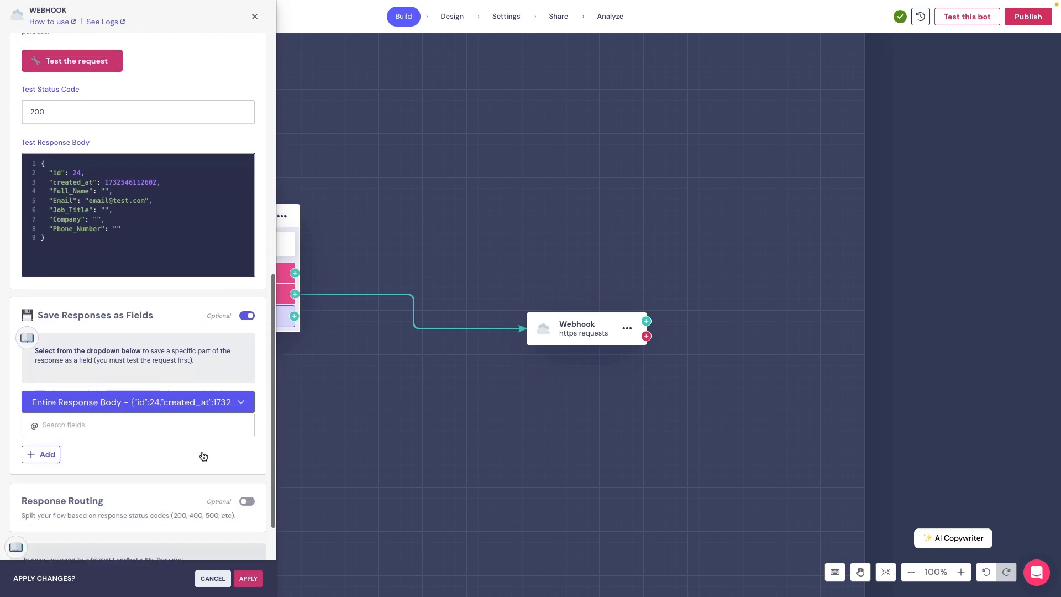
- Map Full_Name to the name field and Email to the email field
{"action": "left_click", "coordinate": [173, 406]}
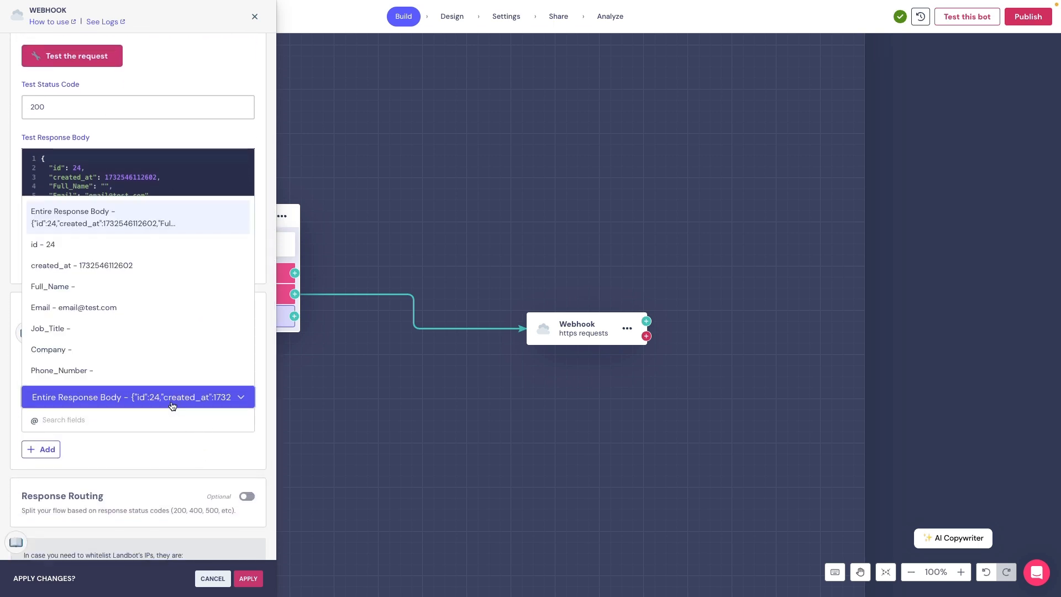
{"action": "left_click", "coordinate": [70, 289]}
{"action": "left_click", "coordinate": [65, 419]}
{"action": "left_click", "coordinate": [54, 461]}
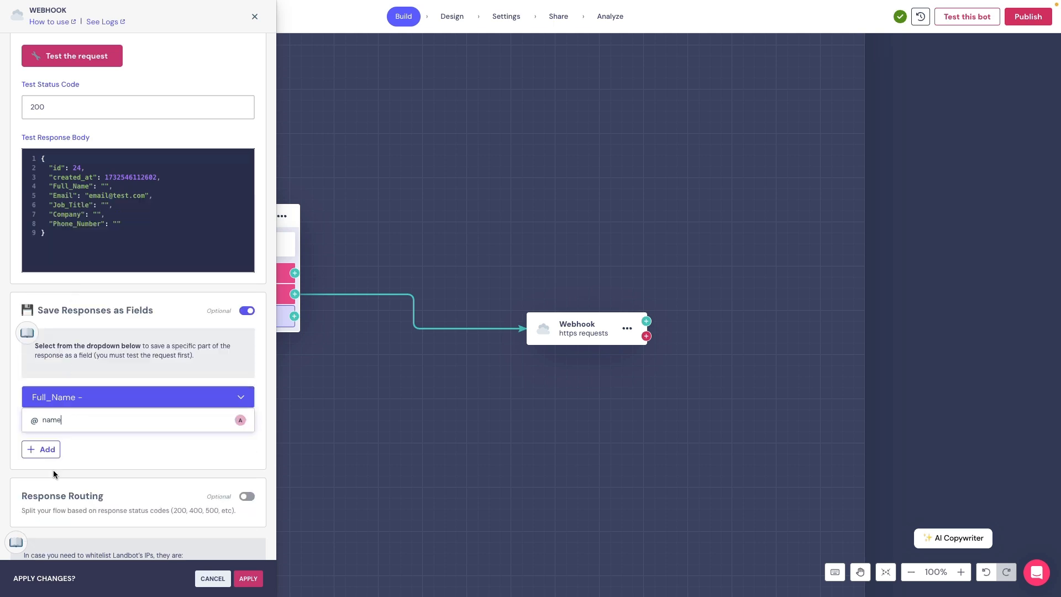
{"action": "left_click", "coordinate": [40, 450]}
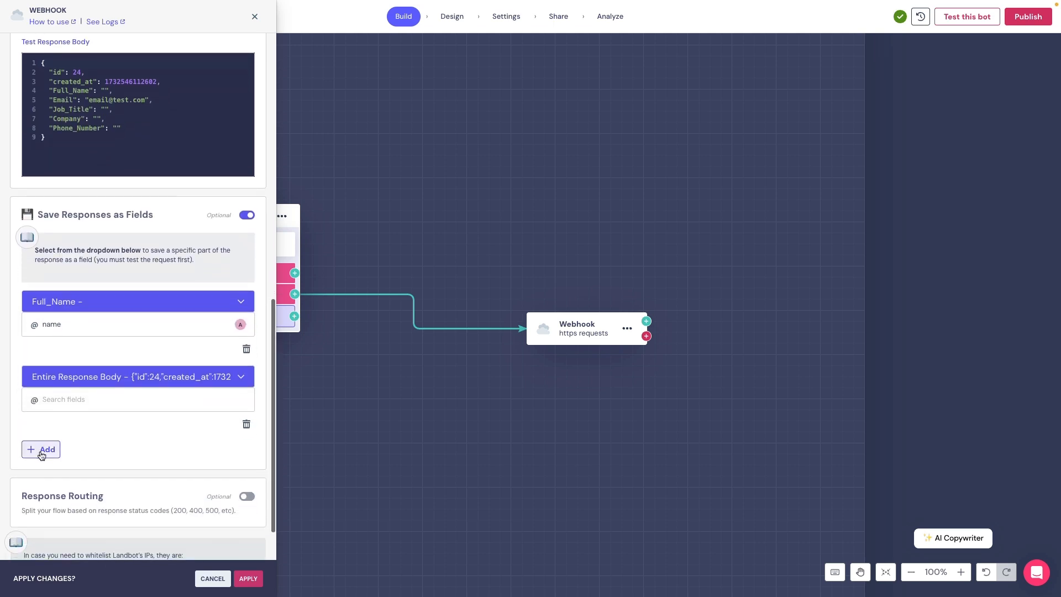
{"action": "left_click", "coordinate": [105, 375]}
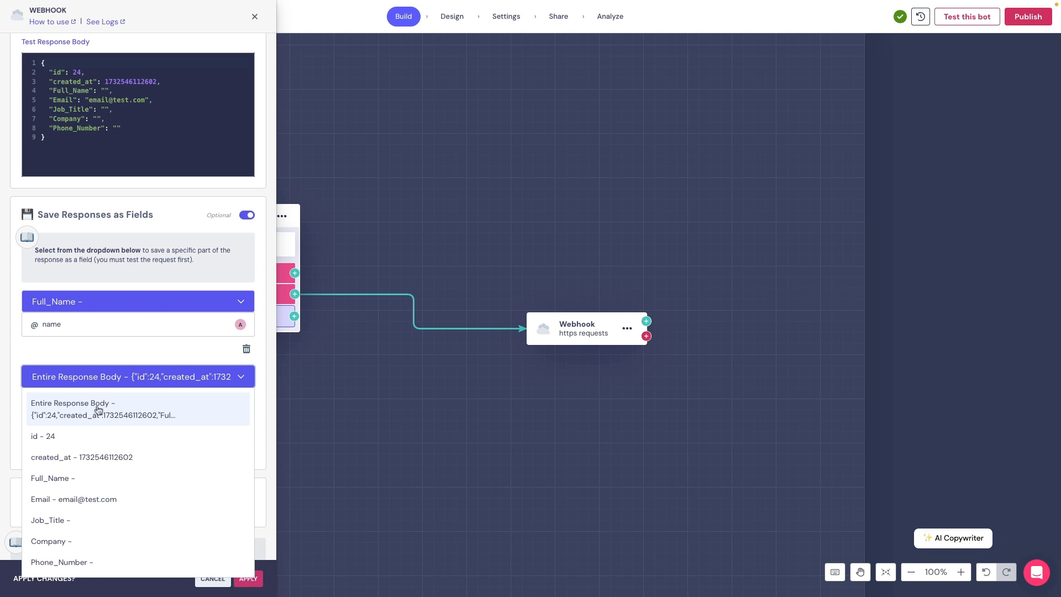
{"action": "left_click", "coordinate": [77, 499]}
{"action": "left_click", "coordinate": [61, 397]}
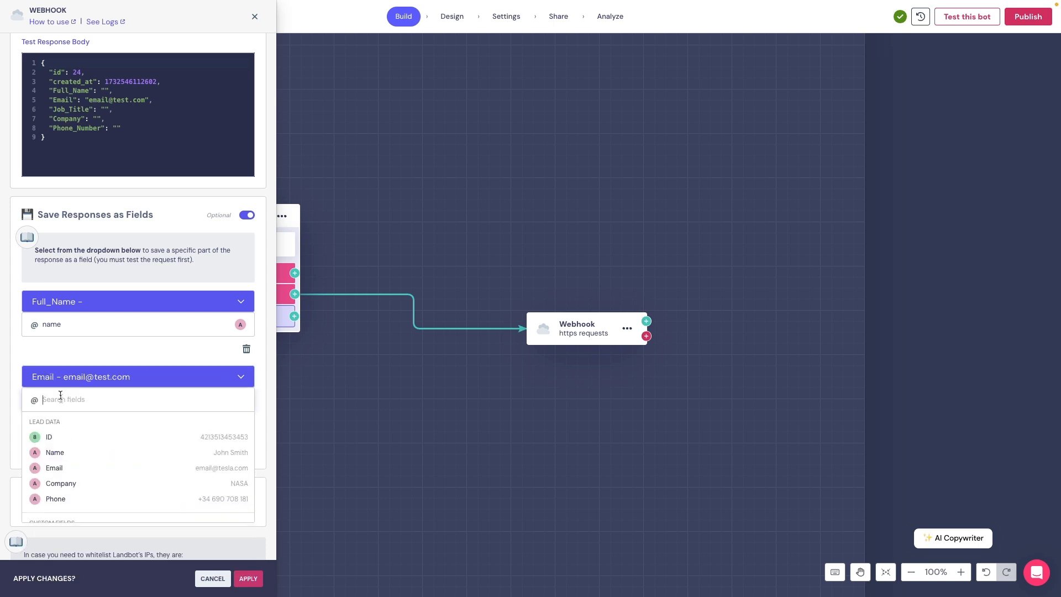
{"action": "left_click", "coordinate": [56, 467]}
- Map Company to the company field and Phone_Number to the phone field
{"action": "left_click", "coordinate": [41, 447]}
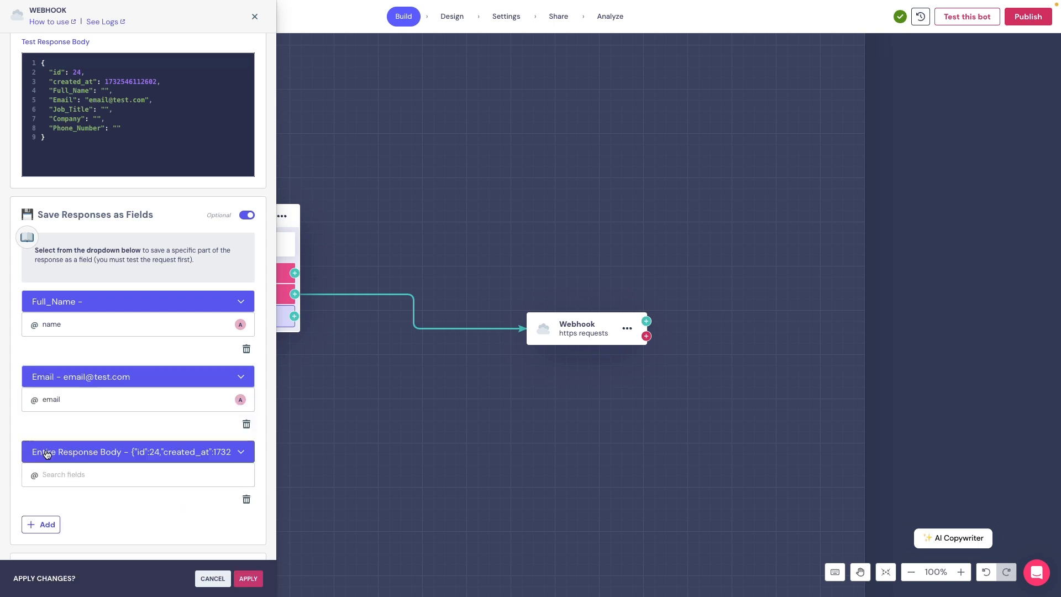
{"action": "left_click", "coordinate": [74, 458]}
{"action": "left_click", "coordinate": [64, 403]}
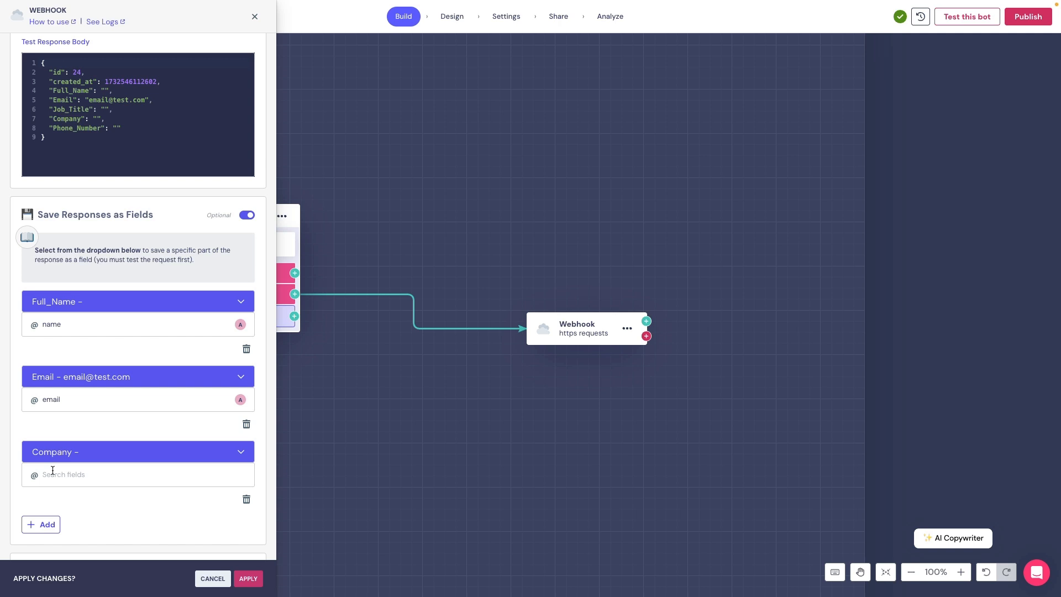
{"action": "left_click", "coordinate": [52, 473]}
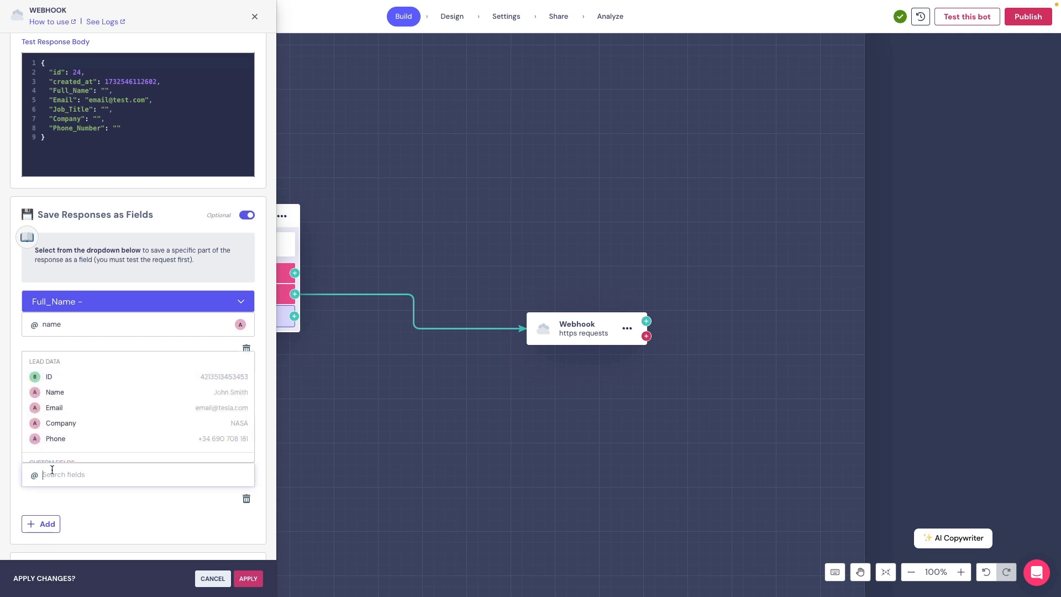
{"action": "left_click", "coordinate": [61, 423]}
{"action": "scroll", "coordinate": [100, 526], "scroll_direction": "down", "scroll_amount": 2}
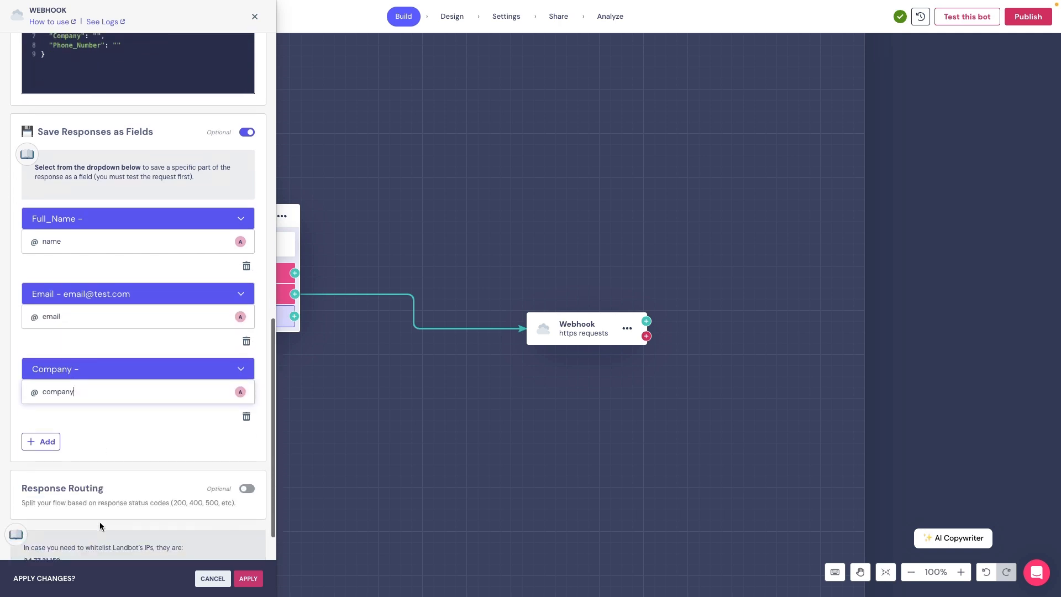
{"action": "left_click", "coordinate": [45, 445]}
{"action": "left_click", "coordinate": [77, 450]}
{"action": "left_click", "coordinate": [65, 417]}
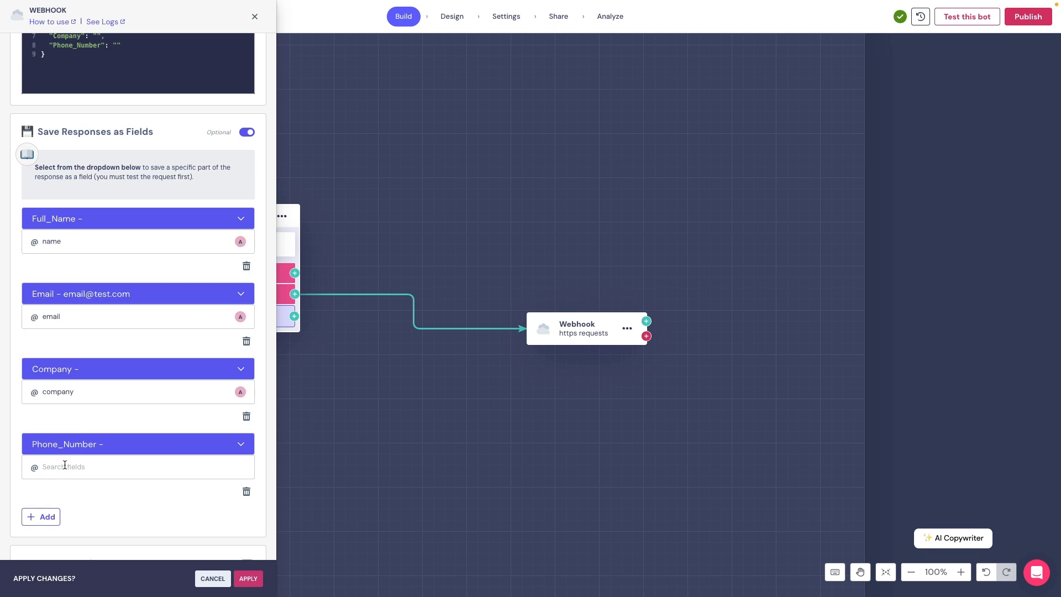
{"action": "left_click", "coordinate": [65, 466]}
{"action": "left_click", "coordinate": [57, 431]}
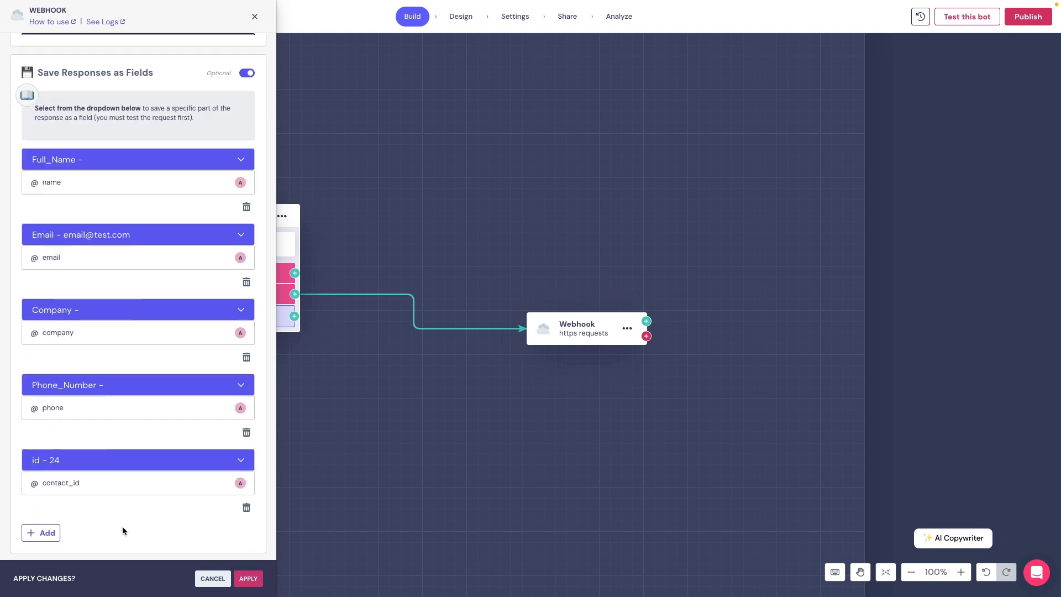
{"action": "scroll", "coordinate": [119, 381], "scroll_direction": "up", "scroll_amount": 2}
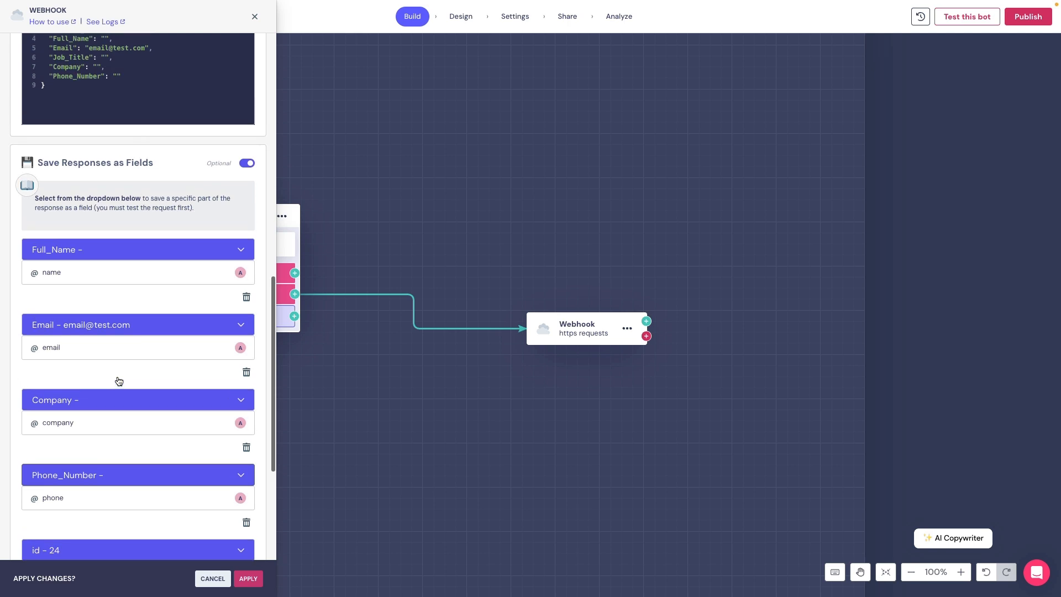
{"action": "scroll", "coordinate": [119, 381], "scroll_direction": "down", "scroll_amount": 3}
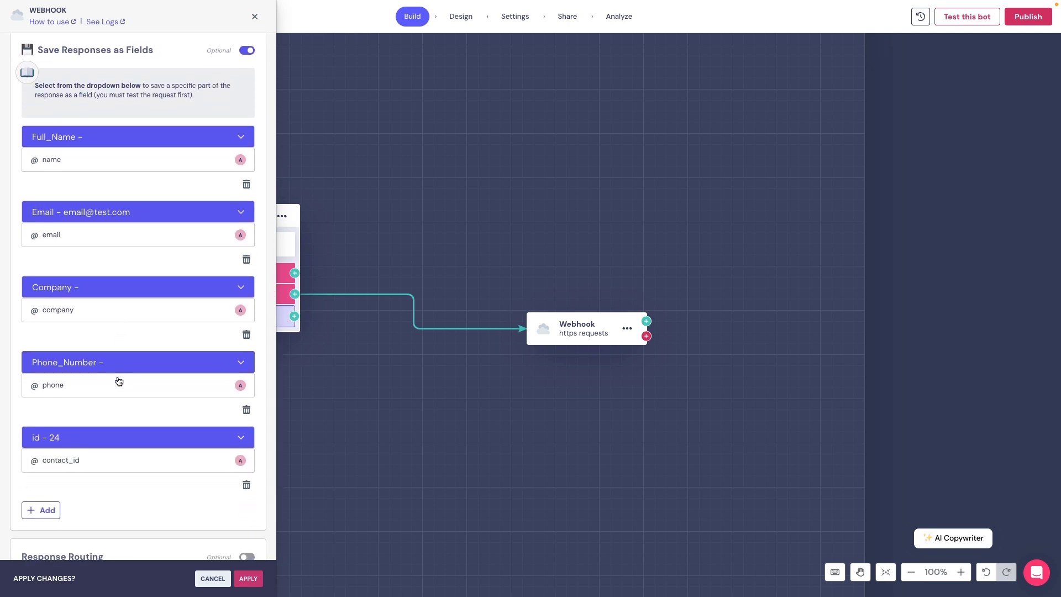
{"action": "scroll", "coordinate": [125, 382], "scroll_direction": "down", "scroll_amount": 3}
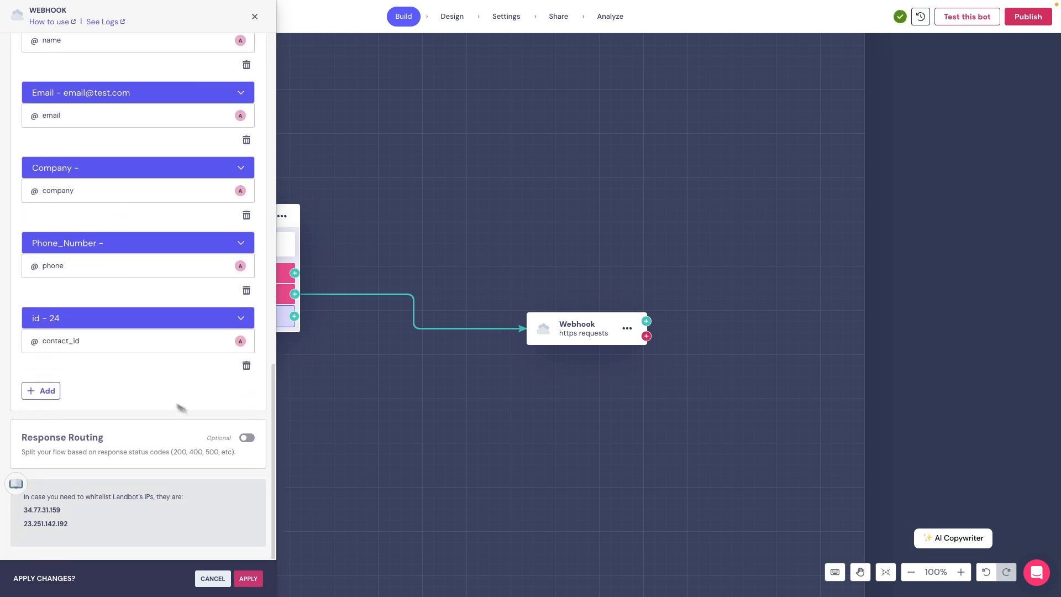
- Turn on Response Routing by status code and apply the webhook settings
{"action": "left_click", "coordinate": [247, 438]}
{"action": "scroll", "coordinate": [168, 439], "scroll_direction": "down", "scroll_amount": 2}
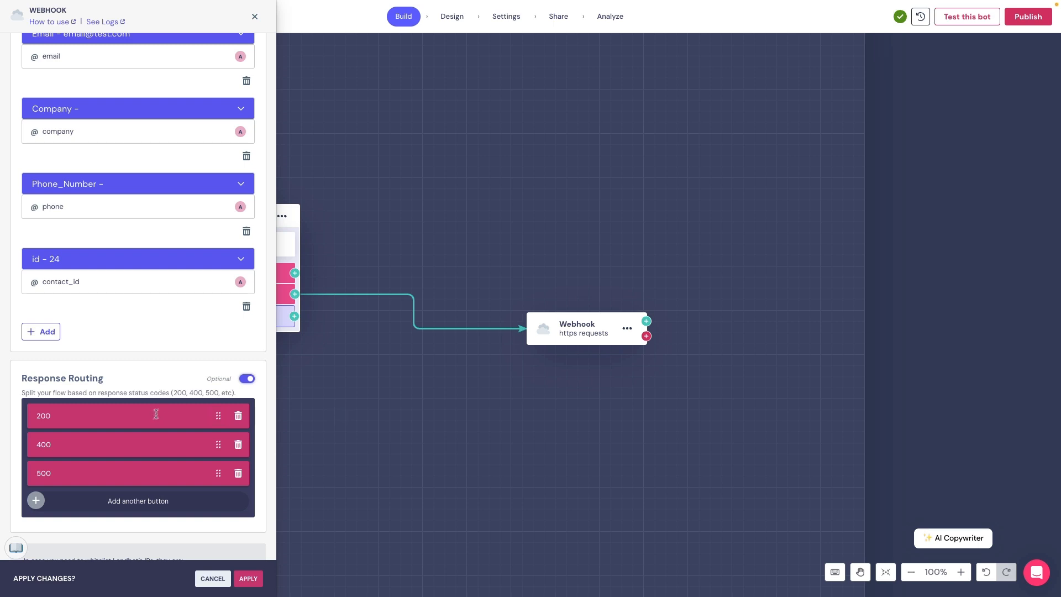
{"action": "scroll", "coordinate": [119, 468], "scroll_direction": "down", "scroll_amount": 2}
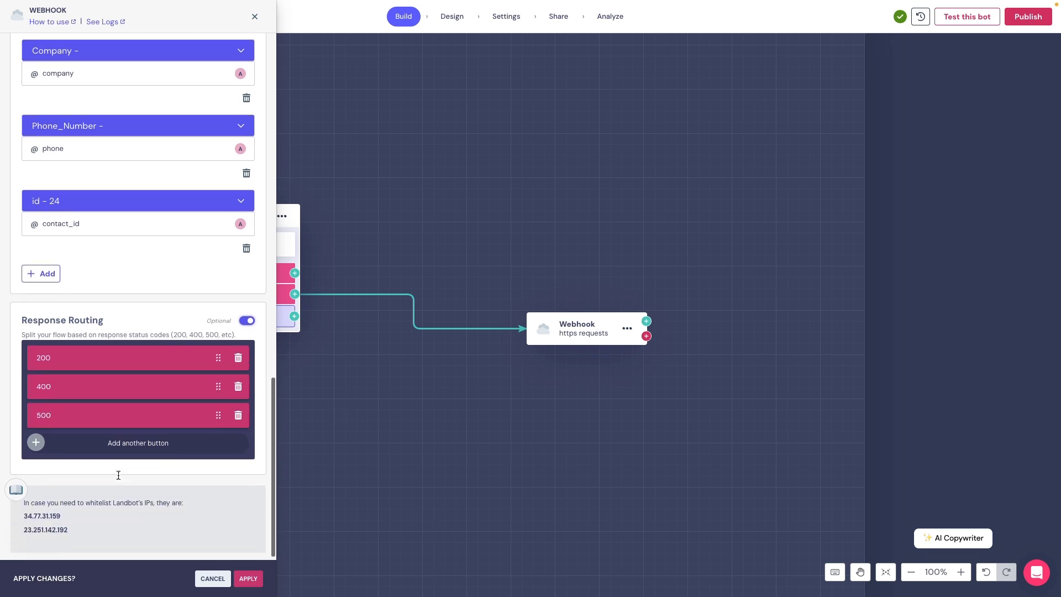
{"action": "left_click", "coordinate": [248, 579]}
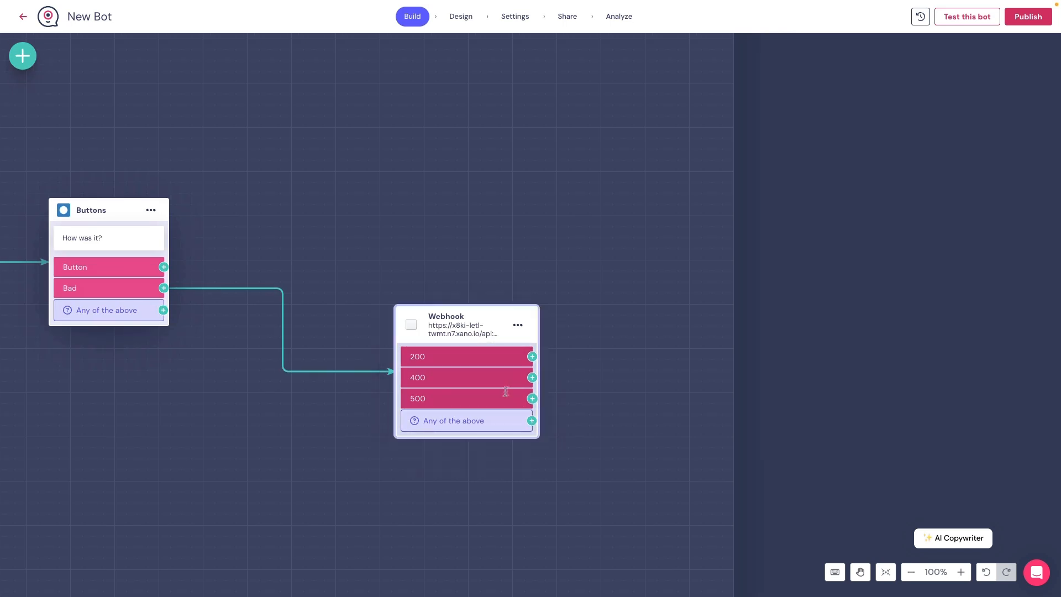
- Edit the webhook's status code route labels and apply the changes
{"action": "left_click", "coordinate": [477, 342]}
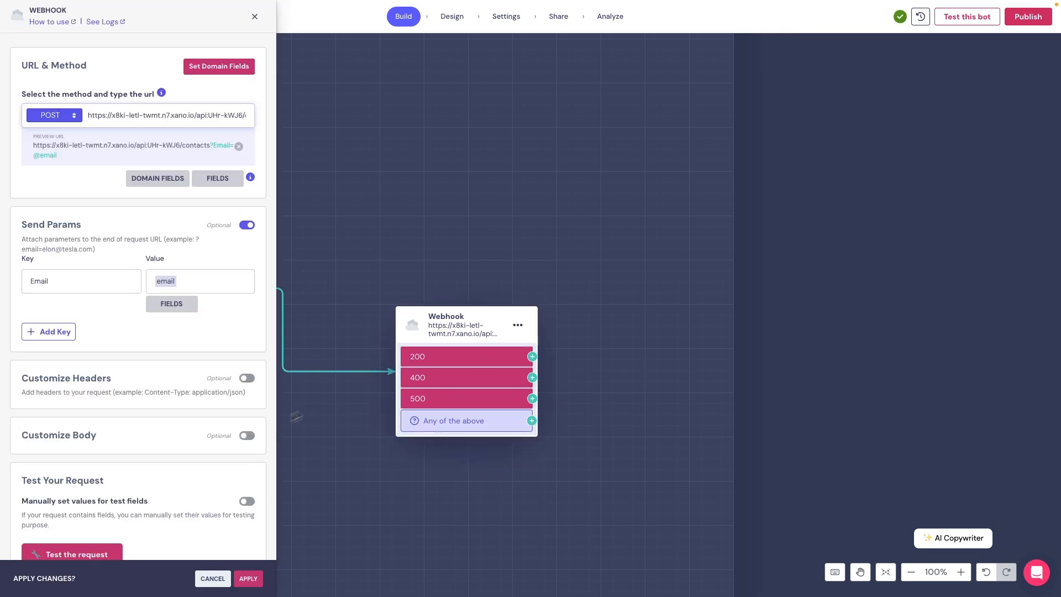
{"action": "scroll", "coordinate": [215, 480], "scroll_direction": "down", "scroll_amount": 15}
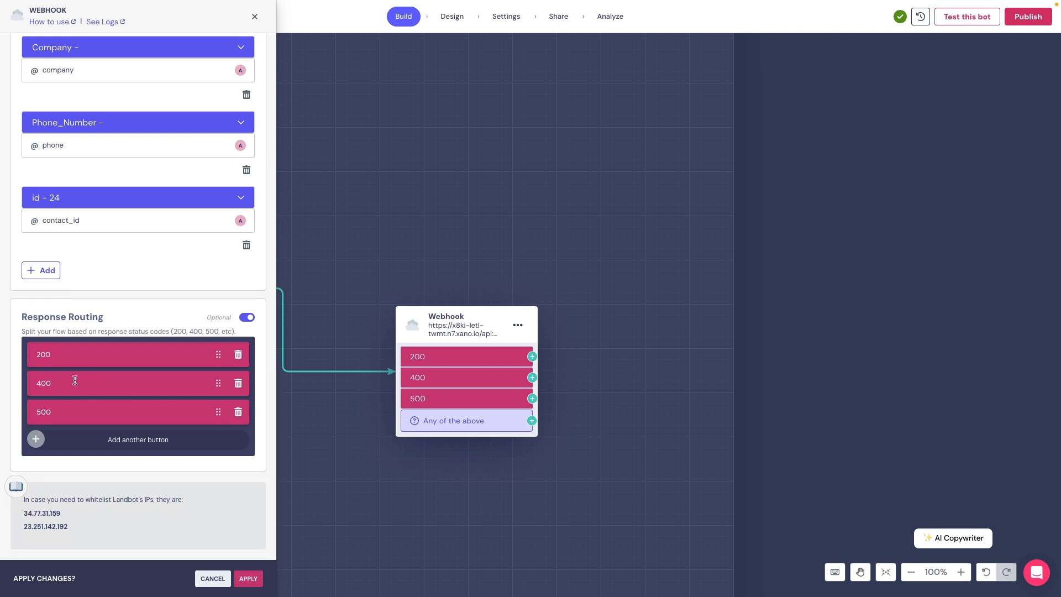
{"action": "key", "text": "Tab"}
{"action": "key", "text": "BackSpace"}
{"action": "left_click", "coordinate": [240, 577]}
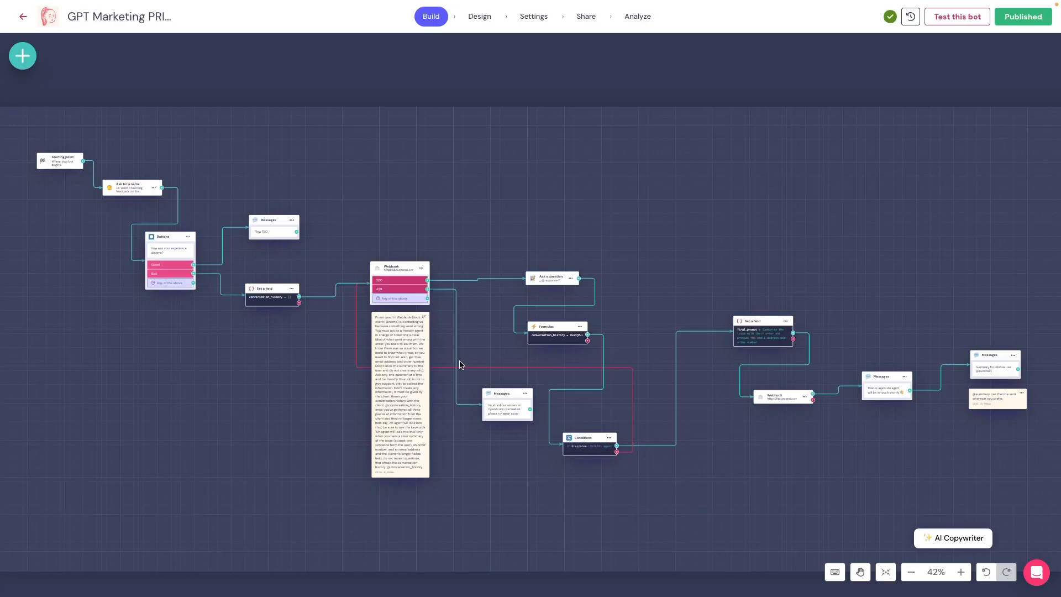
- Inspect the OpenAI webhook's gpt-4o chat request body in the expanded JSON editor, then apply
{"action": "scroll", "coordinate": [421, 321], "scroll_direction": "up", "scroll_amount": 5}
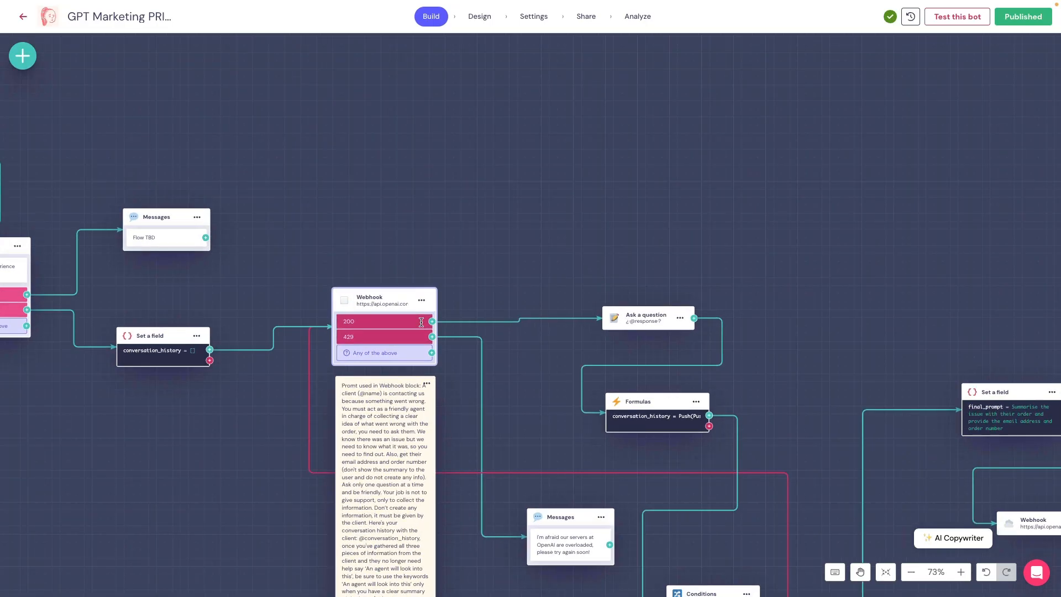
{"action": "scroll", "coordinate": [387, 332], "scroll_direction": "up", "scroll_amount": 4}
{"action": "left_click", "coordinate": [394, 264]}
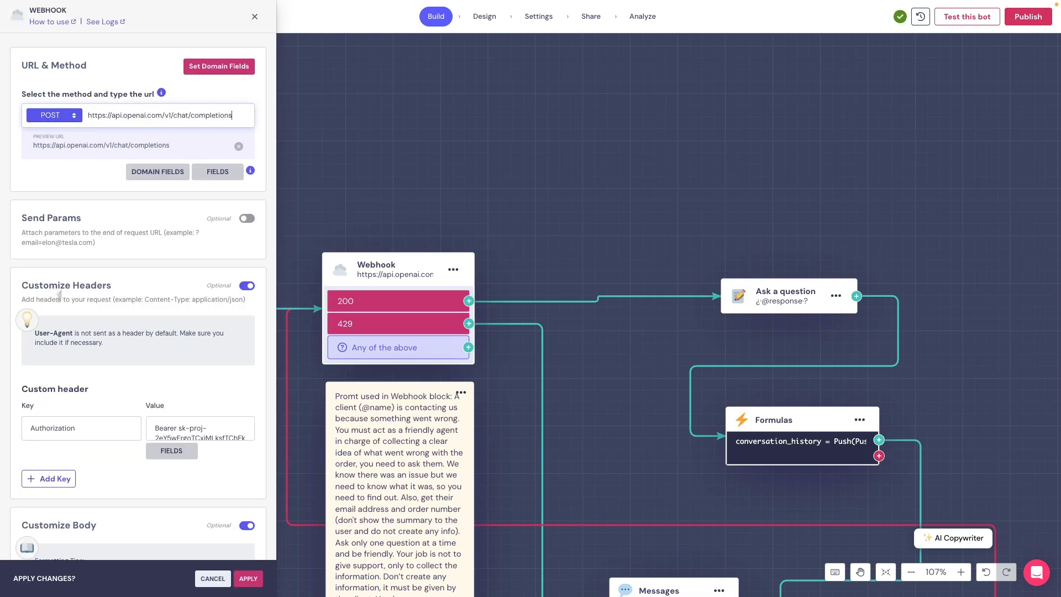
{"action": "scroll", "coordinate": [154, 271], "scroll_direction": "down", "scroll_amount": 7}
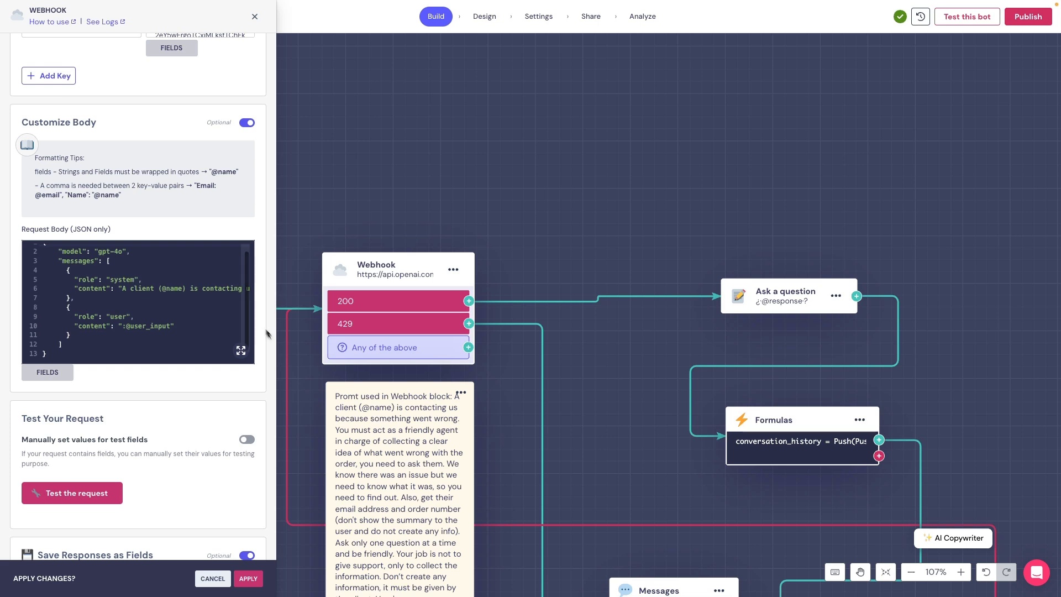
{"action": "left_click", "coordinate": [241, 351]}
{"action": "scroll", "coordinate": [659, 78], "scroll_direction": "right", "scroll_amount": 5}
{"action": "scroll", "coordinate": [660, 78], "scroll_direction": "left", "scroll_amount": 5}
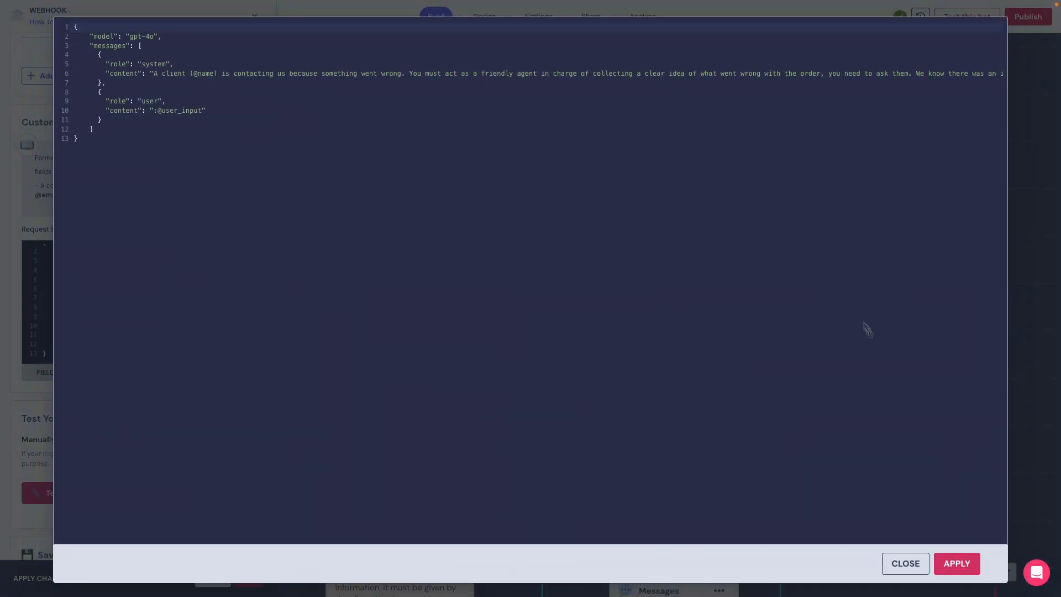
{"action": "left_click", "coordinate": [957, 563]}
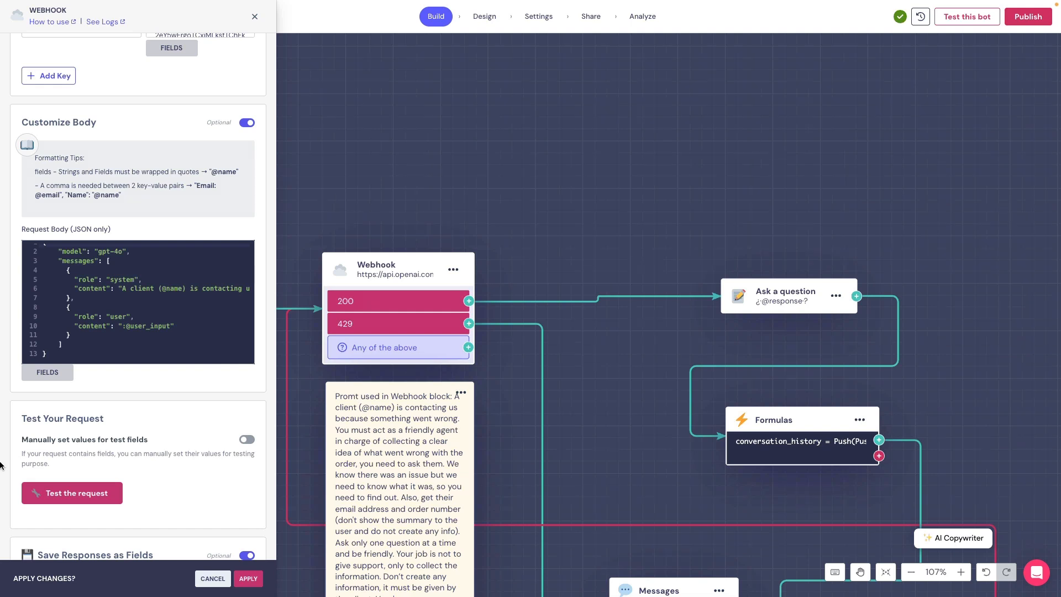
{"action": "scroll", "coordinate": [131, 446], "scroll_direction": "down", "scroll_amount": 5}
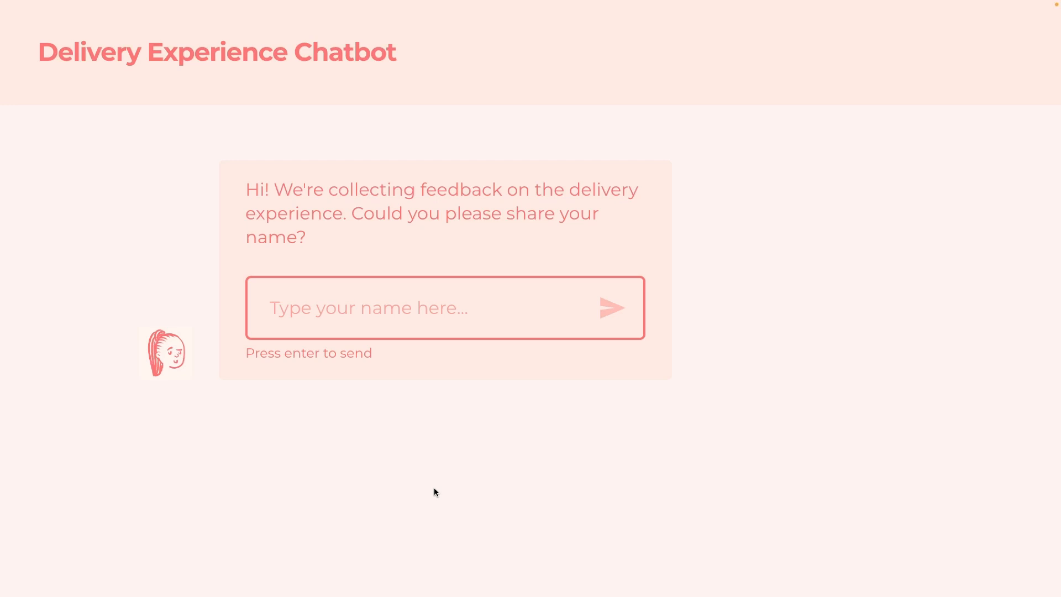
- Reply with a visitor name in the Delivery Experience Chatbot preview
{"action": "type", "text": "Nik"}
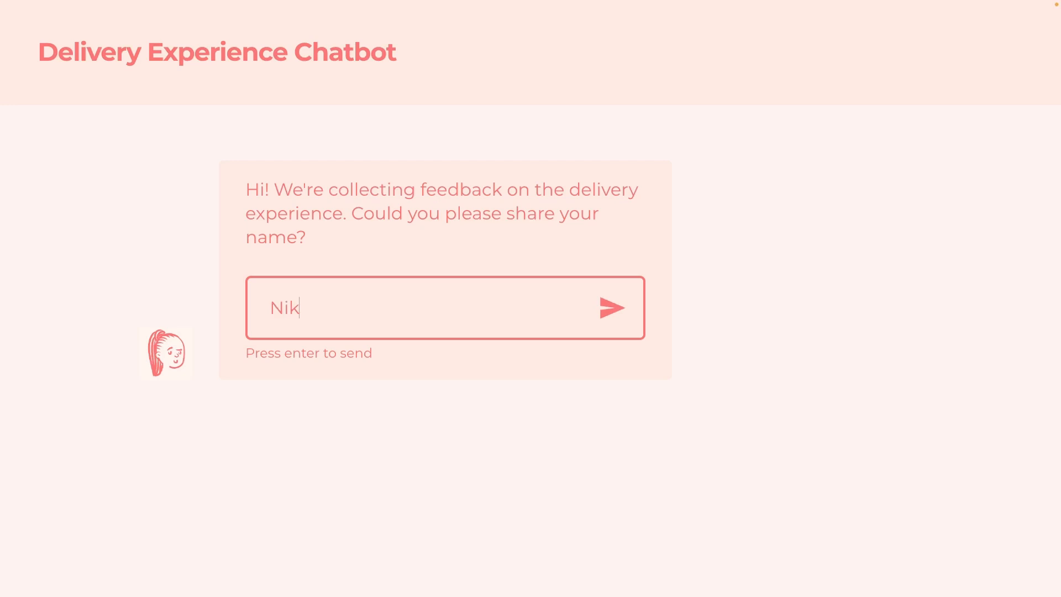
{"action": "key", "text": "Return"}
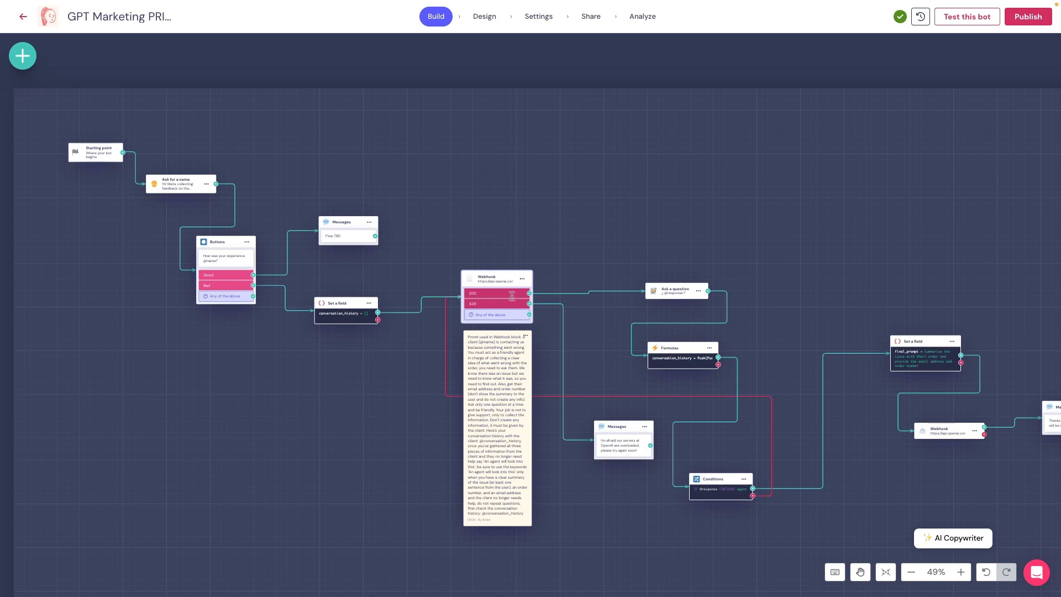
- Review the OpenAI webhook panel's request body and saved response fields
{"action": "scroll", "coordinate": [558, 346], "scroll_direction": "right", "scroll_amount": 4}
{"action": "scroll", "coordinate": [559, 346], "scroll_direction": "up", "scroll_amount": 5}
{"action": "scroll", "coordinate": [558, 346], "scroll_direction": "down", "scroll_amount": 5}
{"action": "scroll", "coordinate": [558, 345], "scroll_direction": "right", "scroll_amount": 2}
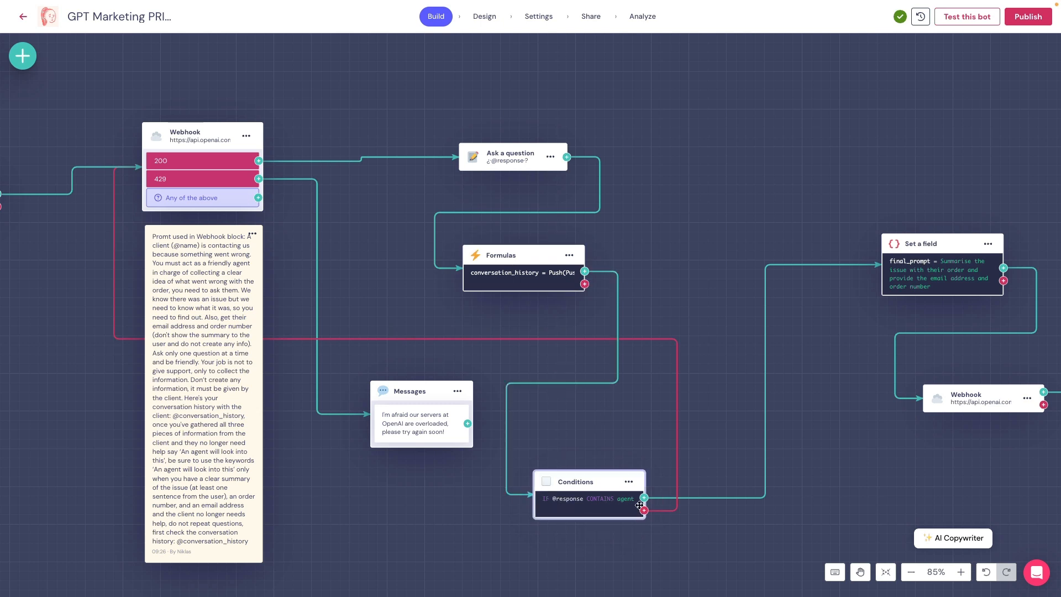
{"action": "scroll", "coordinate": [646, 506], "scroll_direction": "right", "scroll_amount": 4}
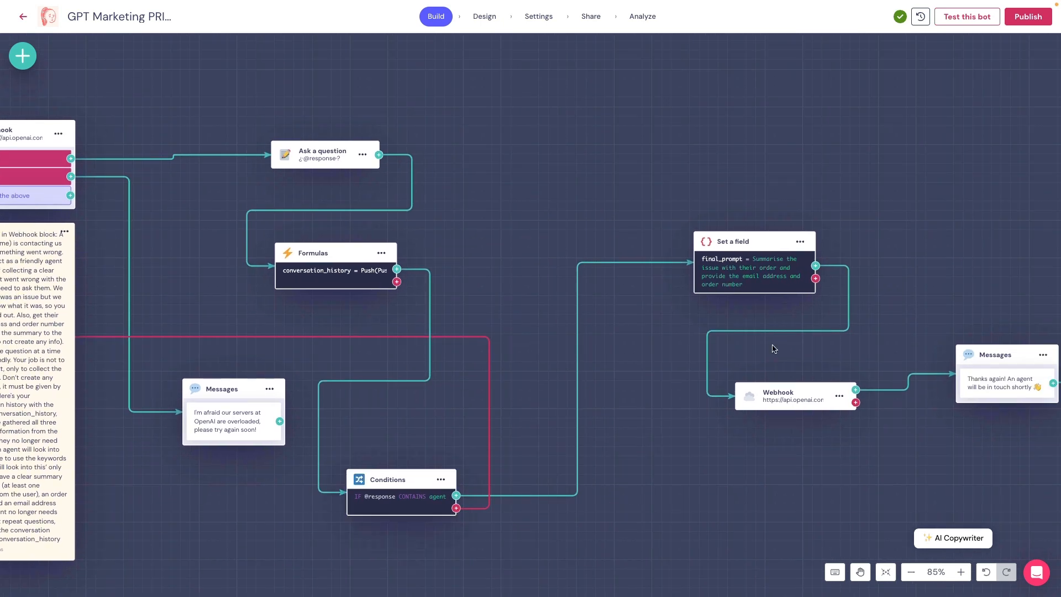
{"action": "scroll", "coordinate": [774, 348], "scroll_direction": "right", "scroll_amount": 2}
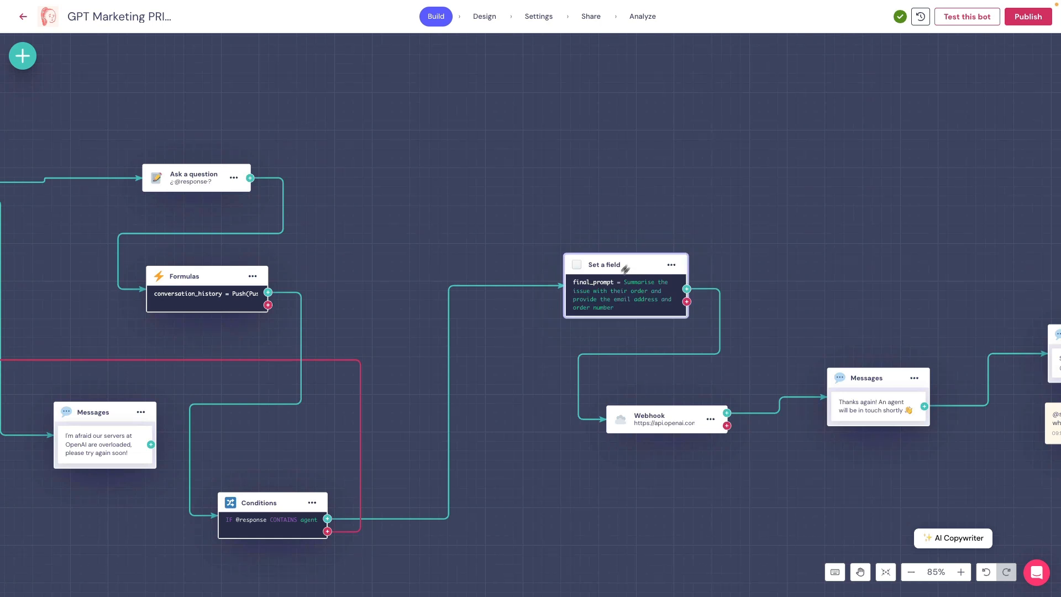
{"action": "left_click", "coordinate": [674, 421]}
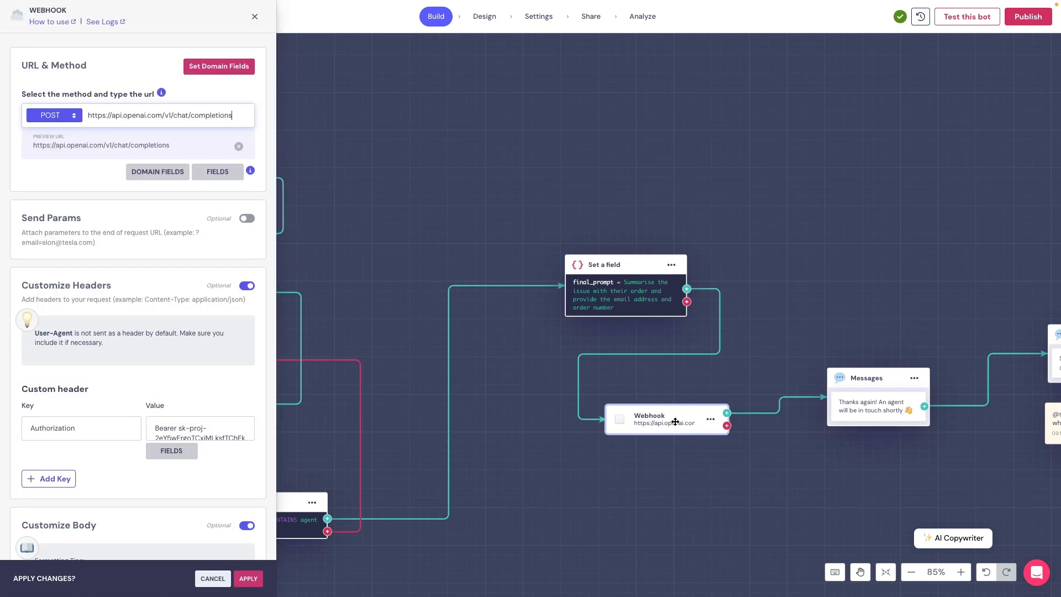
{"action": "scroll", "coordinate": [115, 314], "scroll_direction": "down", "scroll_amount": 7}
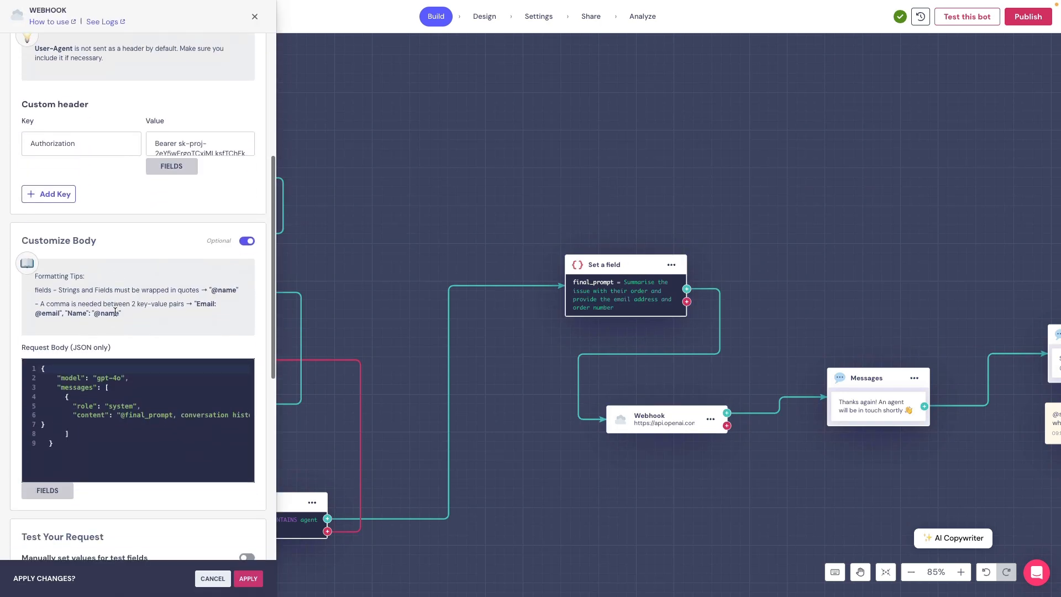
{"action": "scroll", "coordinate": [129, 298], "scroll_direction": "right", "scroll_amount": 5}
{"action": "scroll", "coordinate": [129, 298], "scroll_direction": "left", "scroll_amount": 5}
{"action": "scroll", "coordinate": [129, 299], "scroll_direction": "down", "scroll_amount": 5}
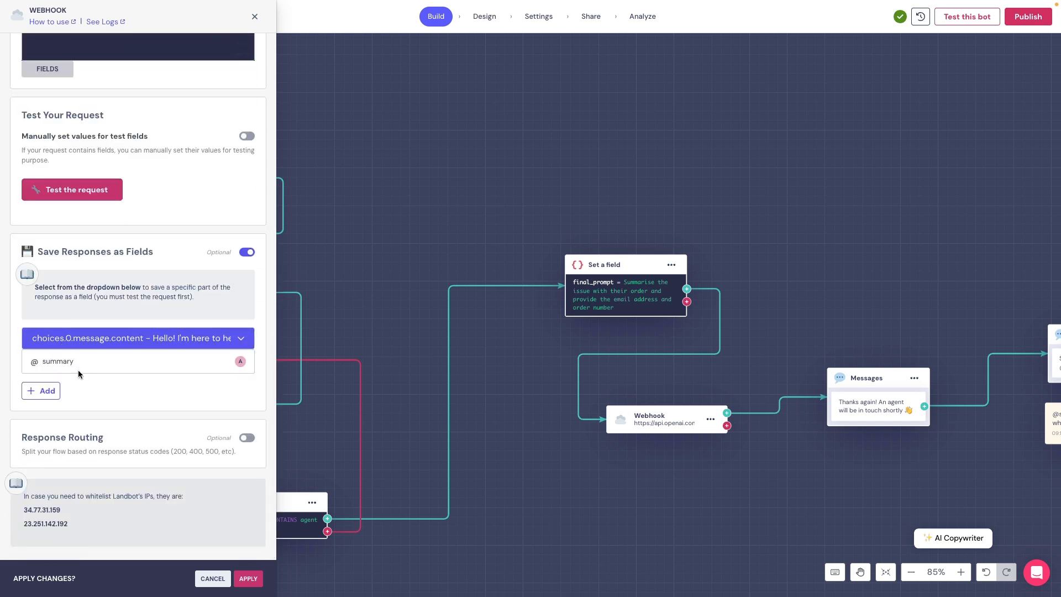
{"action": "scroll", "coordinate": [743, 425], "scroll_direction": "right", "scroll_amount": 10}
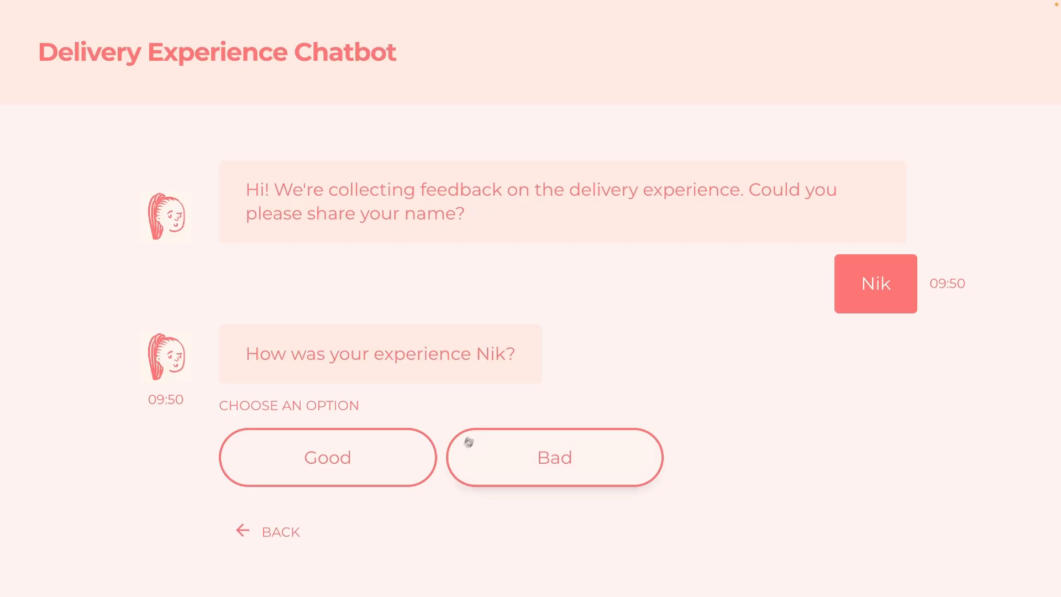
- Answer Bad, describe the order issue, and highlight the generated internal summary
{"action": "left_click", "coordinate": [525, 446]}
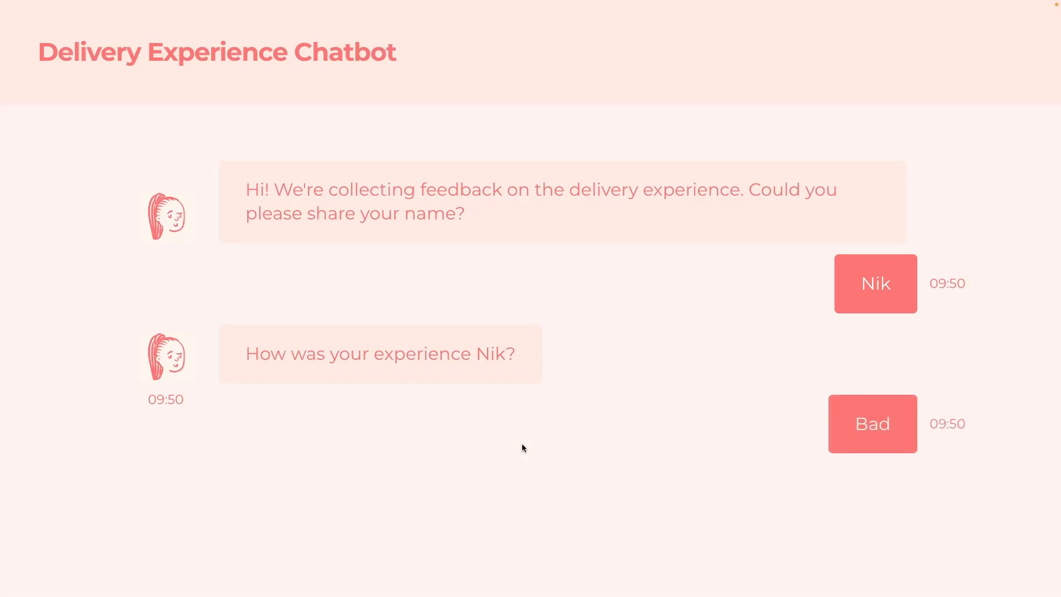
{"action": "type", "text": "The"}
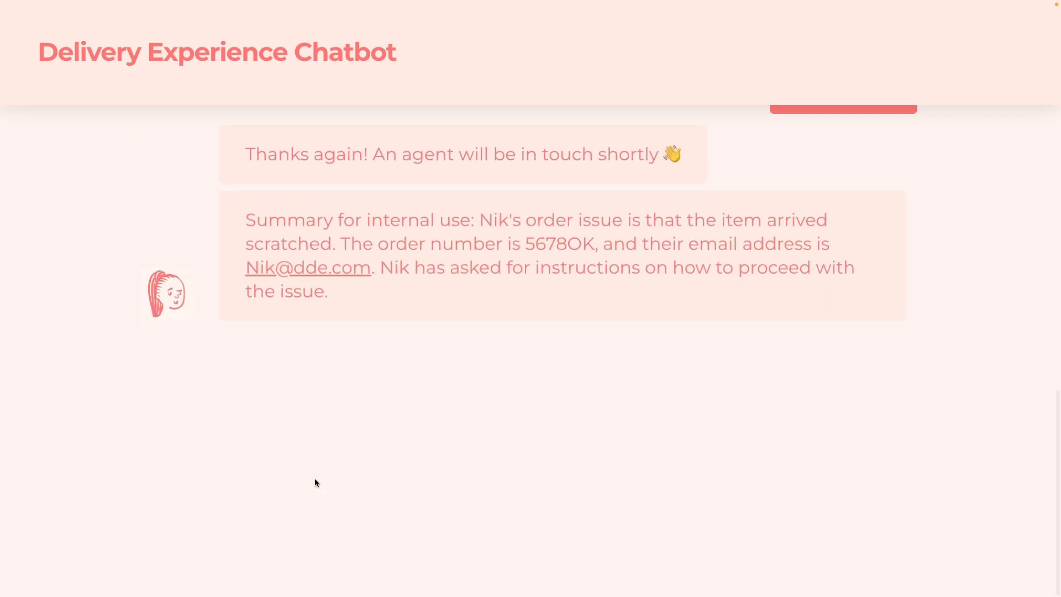
{"action": "scroll", "coordinate": [368, 407], "scroll_direction": "up", "scroll_amount": 1}
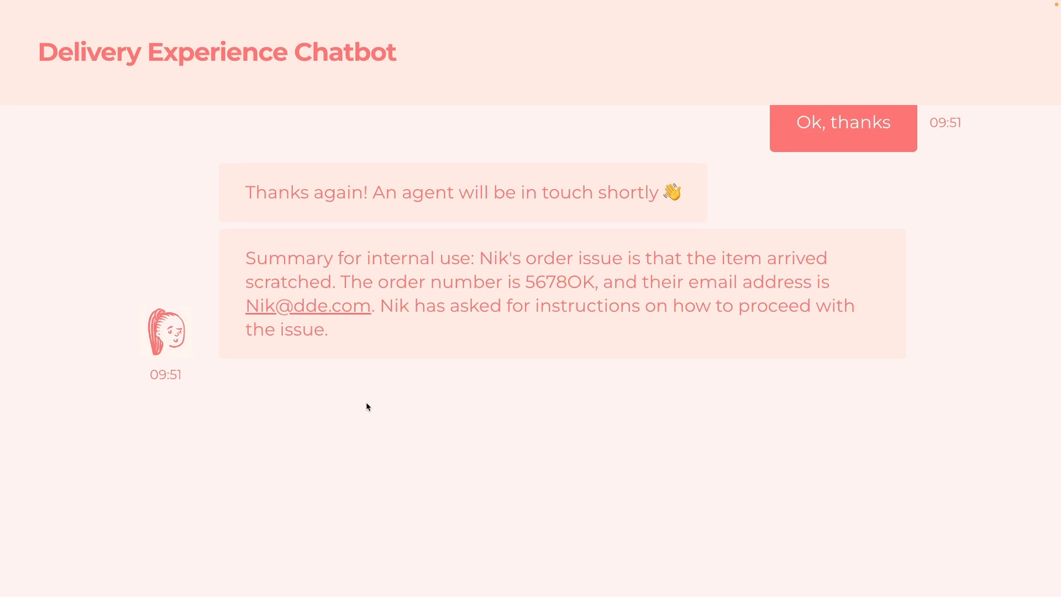
{"action": "left_click_drag", "start_coordinate": [344, 334], "coordinate": [236, 261]}
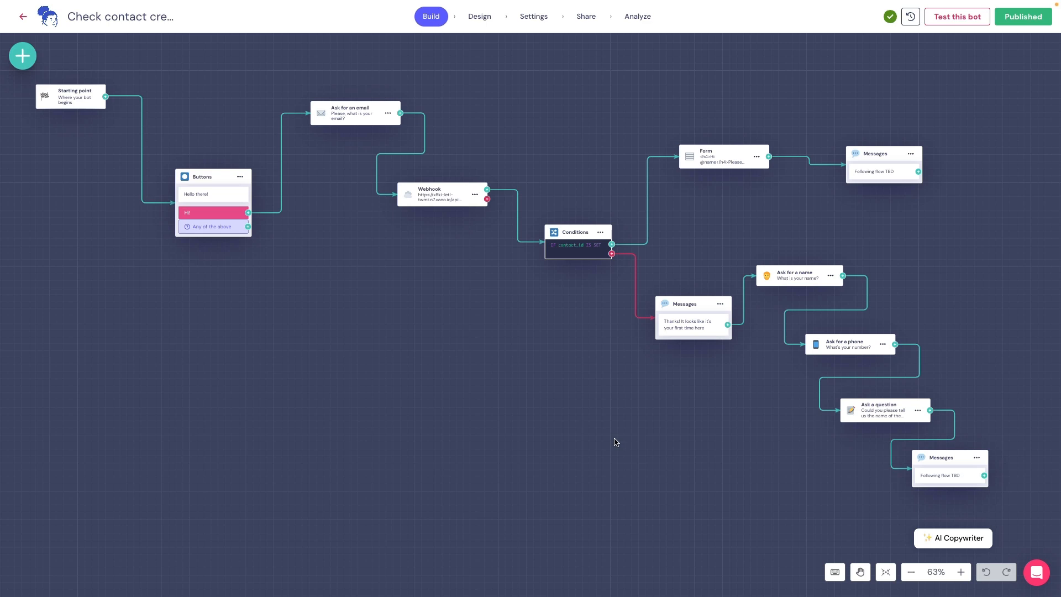
- Open the Xano webhook's settings and highlight the preview URL with its email parameter
{"action": "left_click", "coordinate": [452, 195]}
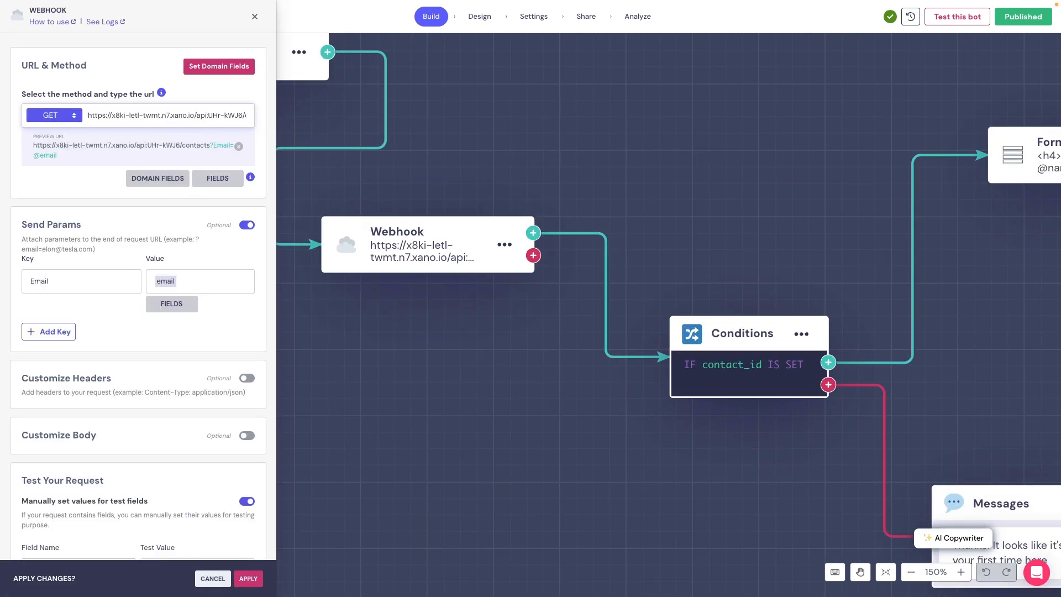
{"action": "left_click_drag", "start_coordinate": [78, 159], "coordinate": [25, 146]}
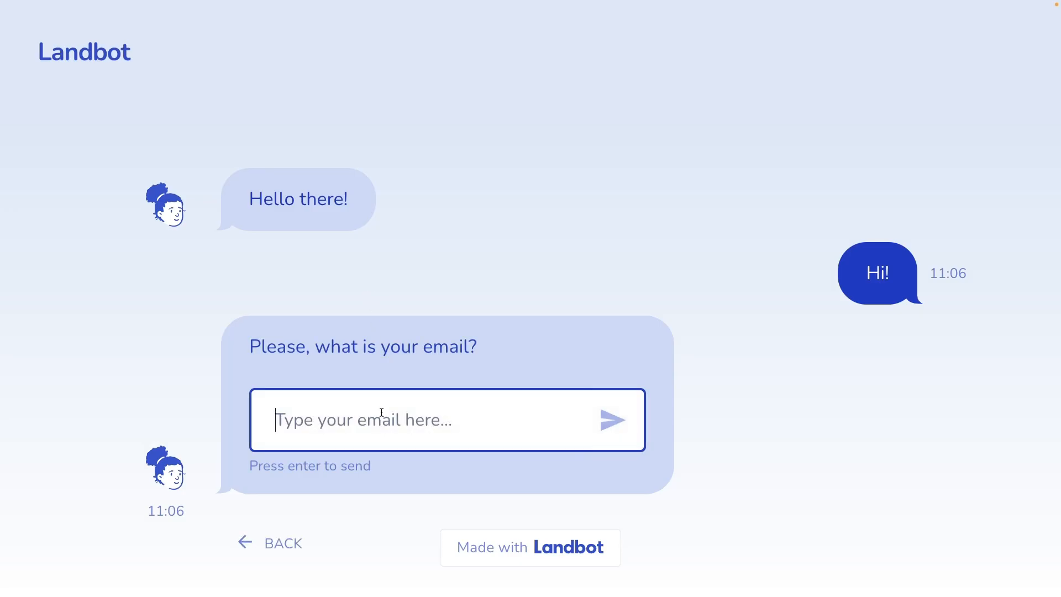
{"action": "key", "text": "ctrl+v"}
{"action": "left_click", "coordinate": [606, 419]}
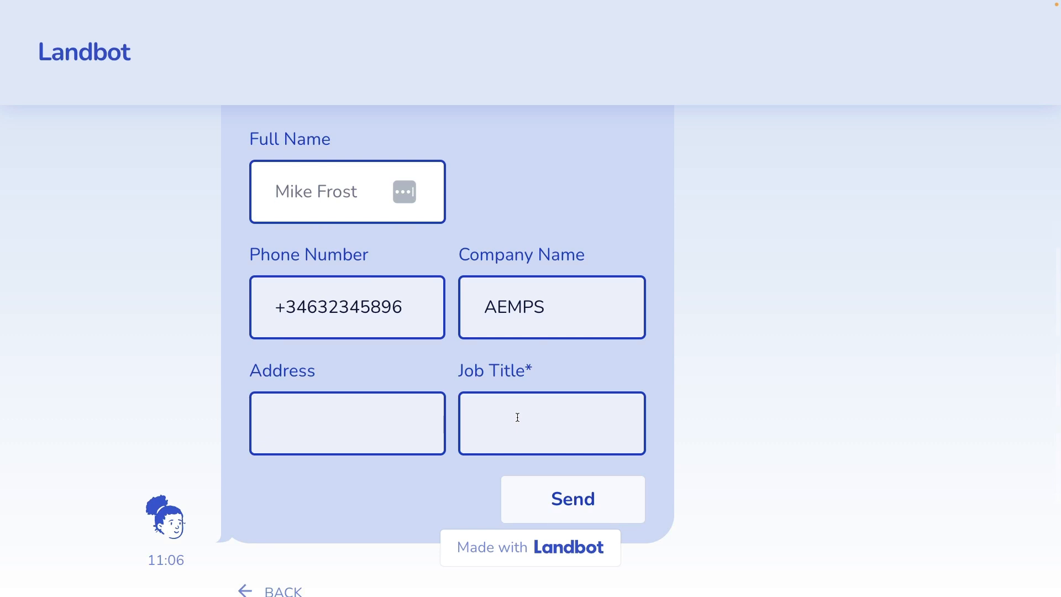
{"action": "left_click", "coordinate": [348, 417]}
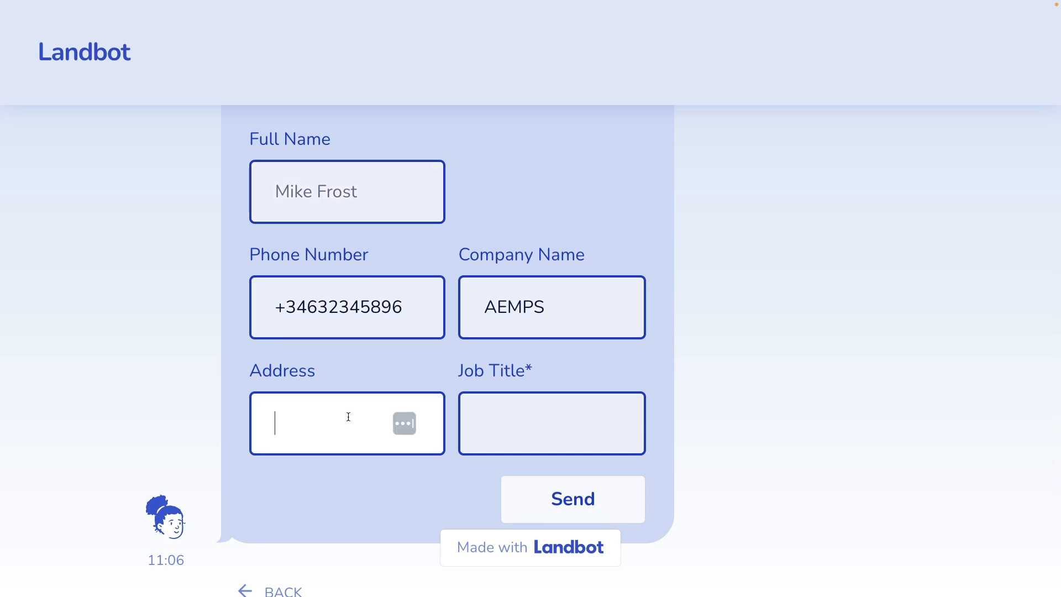
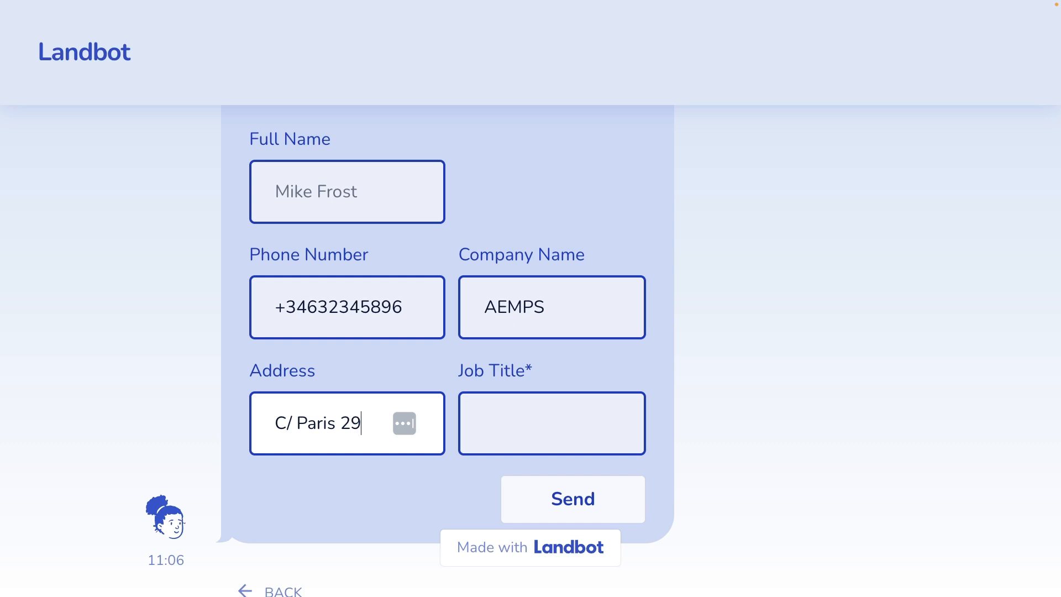
{"action": "left_click", "coordinate": [513, 410]}
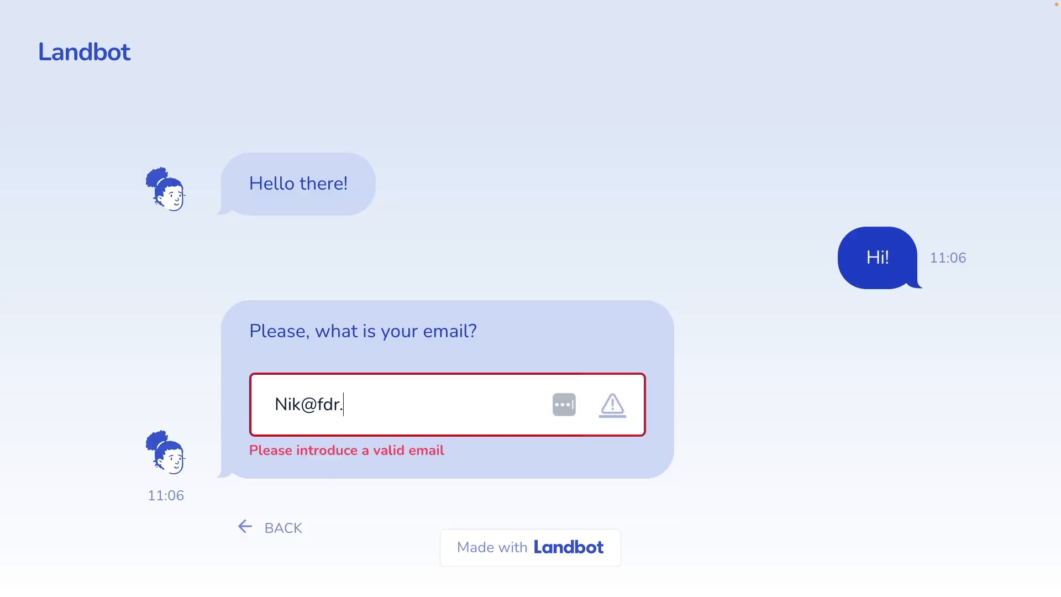
- Retest with a new '.com' email, send a name, and start entering a phone number
{"action": "type", "text": ".com"}
{"action": "key", "text": "Return"}
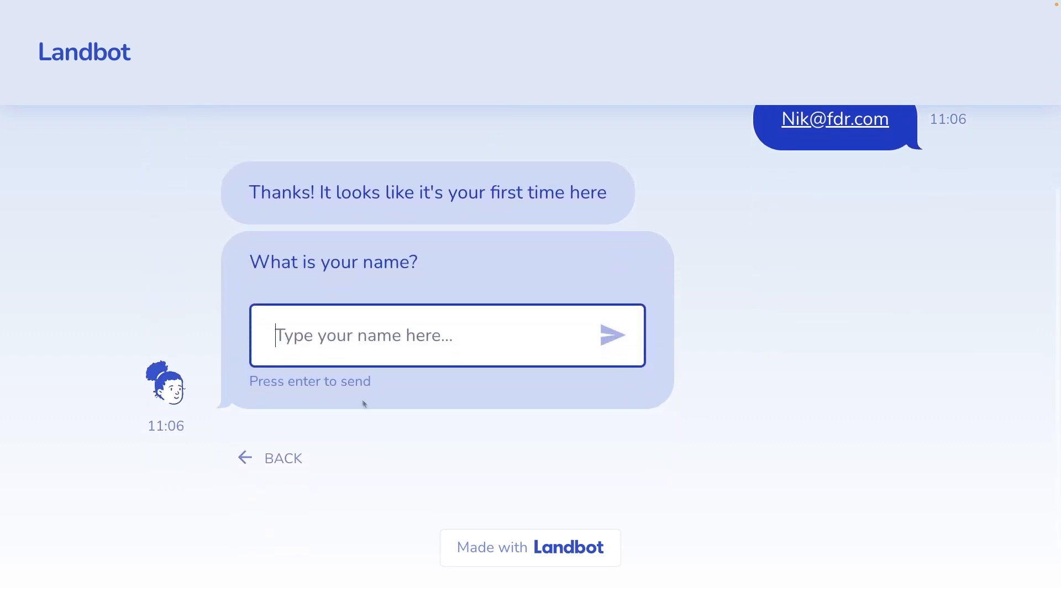
{"action": "type", "text": "Niklas"}
{"action": "key", "text": "Return"}
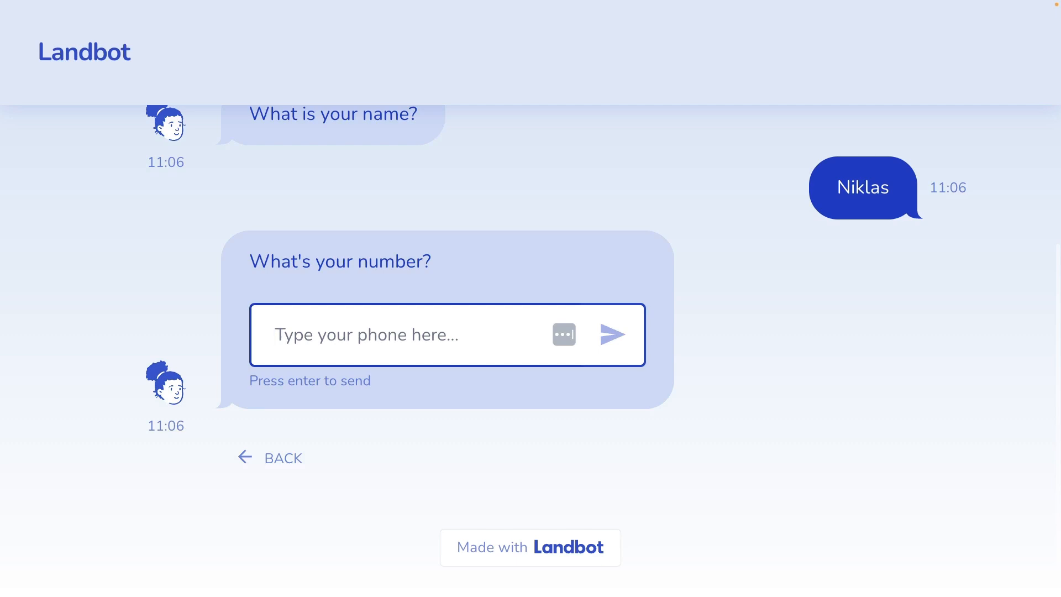
{"action": "type", "text": "546"}
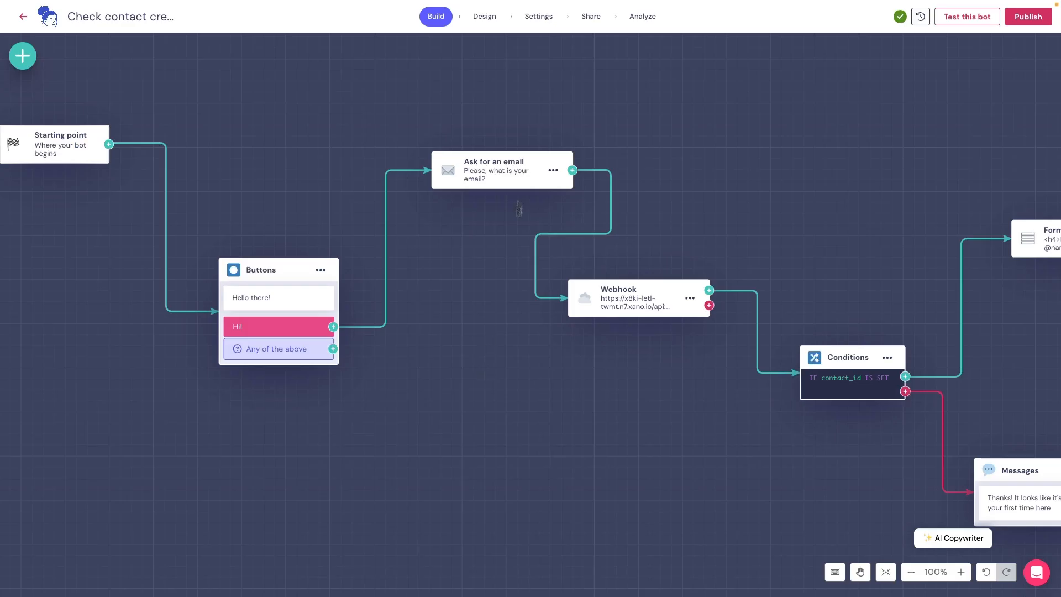
- Compare the contact webhook's preview URL with the Xano contacts endpoint, then apply its settings
{"action": "left_click", "coordinate": [498, 184]}
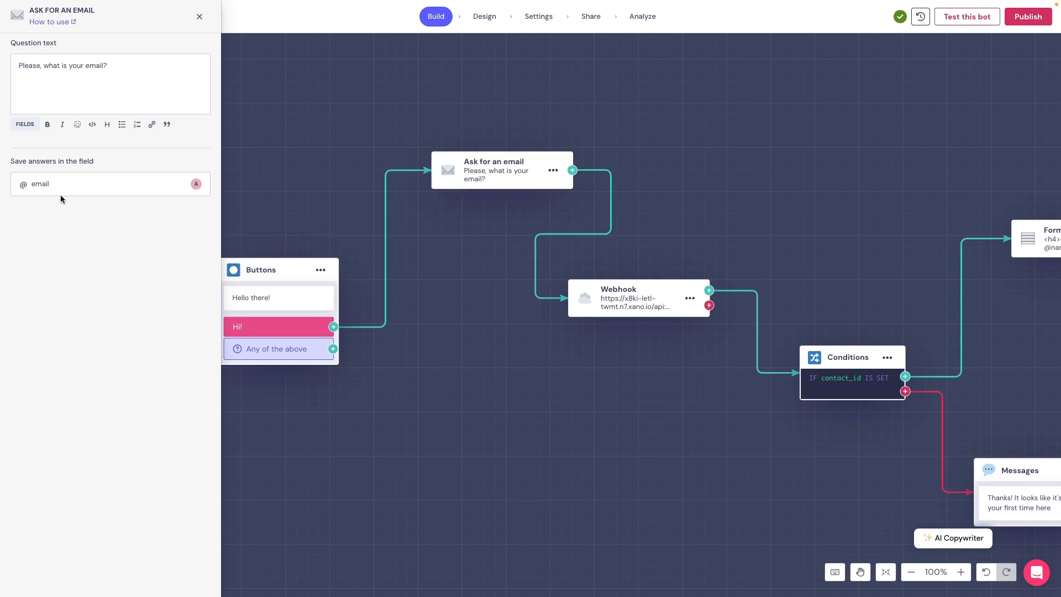
{"action": "left_click", "coordinate": [641, 302]}
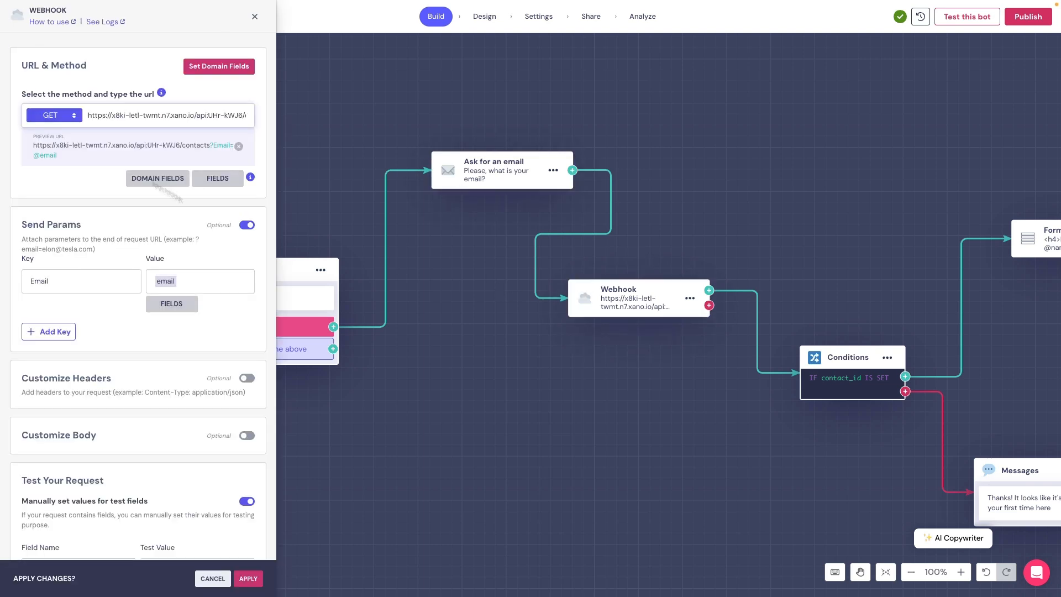
{"action": "left_click_drag", "start_coordinate": [64, 155], "coordinate": [38, 149]}
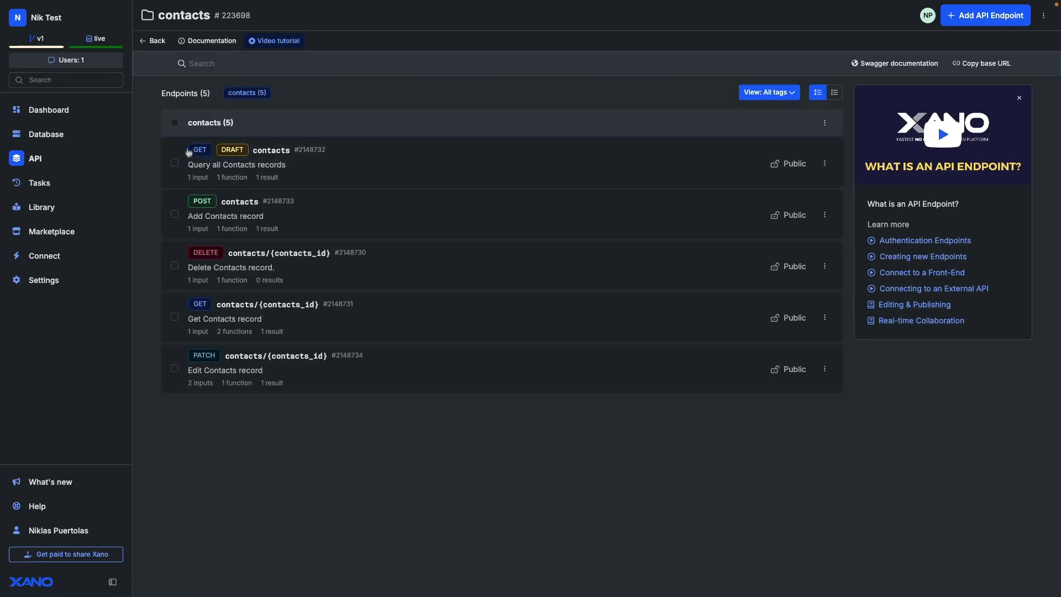
{"action": "left_click", "coordinate": [275, 184]}
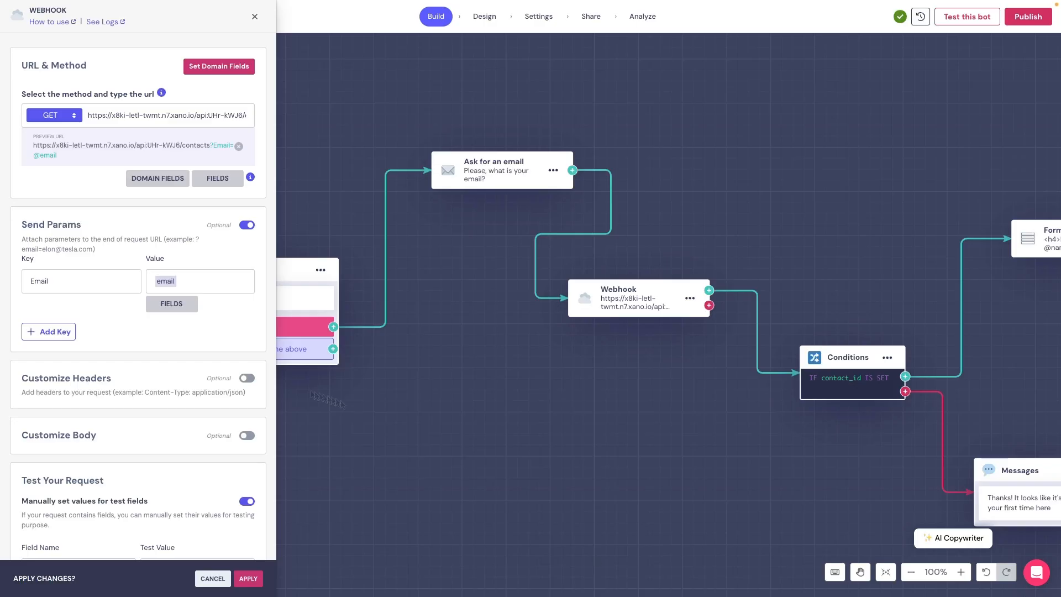
{"action": "scroll", "coordinate": [244, 368], "scroll_direction": "down", "scroll_amount": 10}
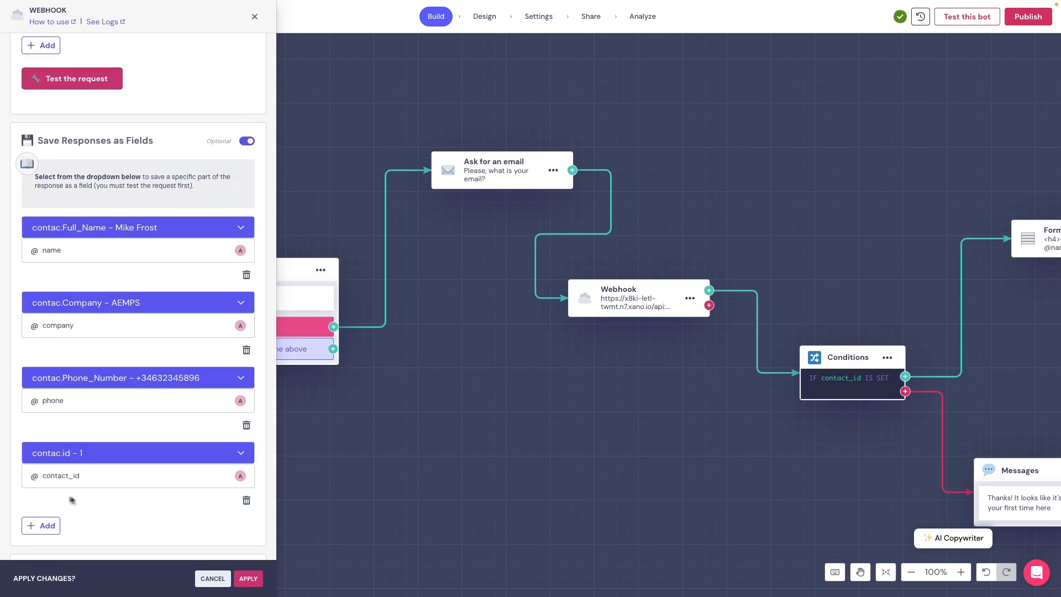
{"action": "left_click", "coordinate": [248, 578]}
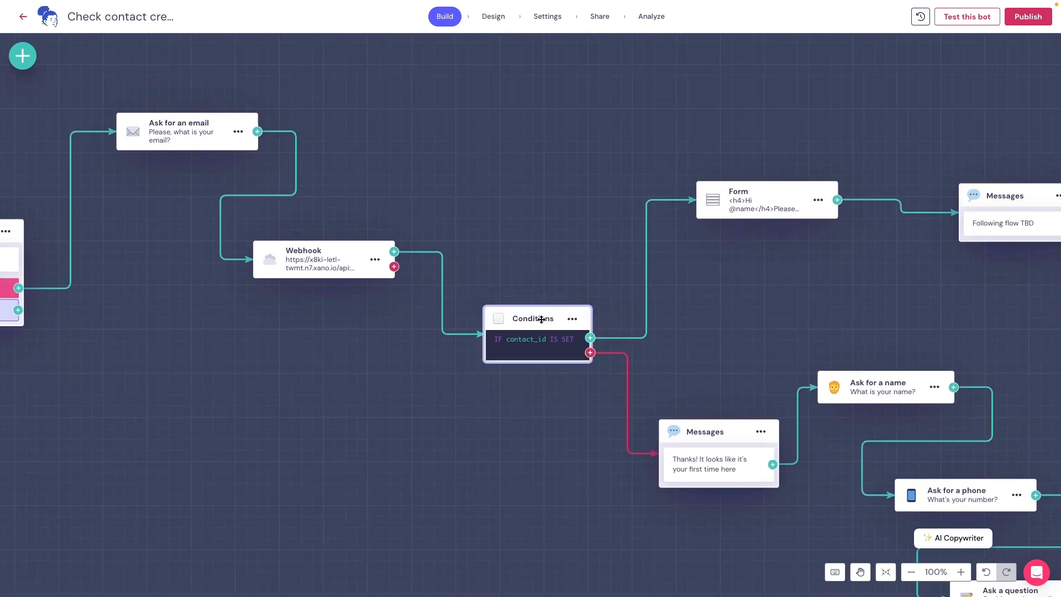
- Inspect the contact_id condition and select the first-time visitor message text
{"action": "left_click", "coordinate": [540, 321]}
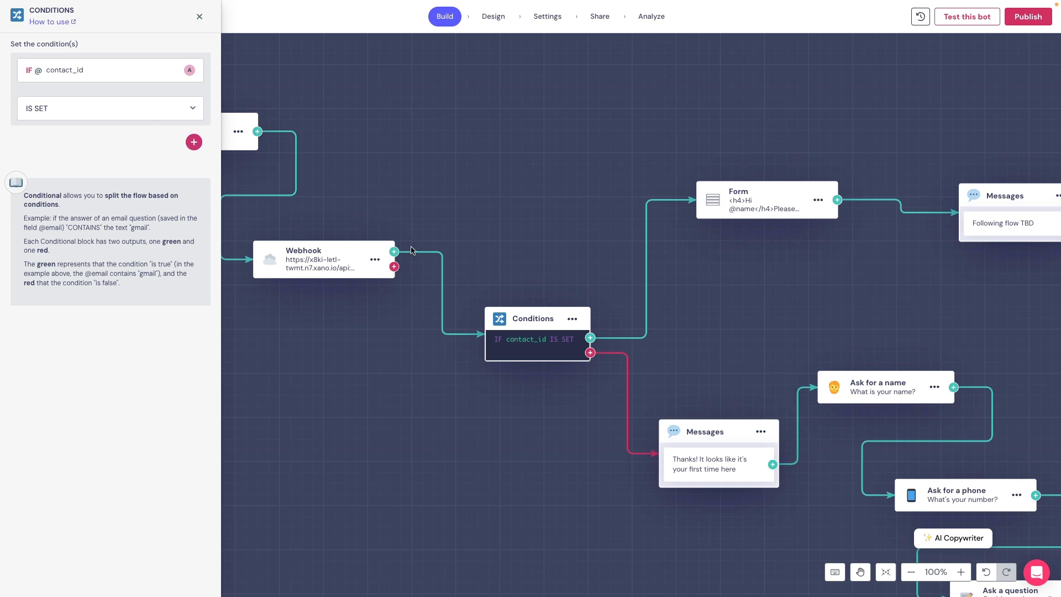
{"action": "mouse_move", "coordinate": [607, 341]}
{"action": "scroll", "coordinate": [679, 325], "scroll_direction": "right", "scroll_amount": 5}
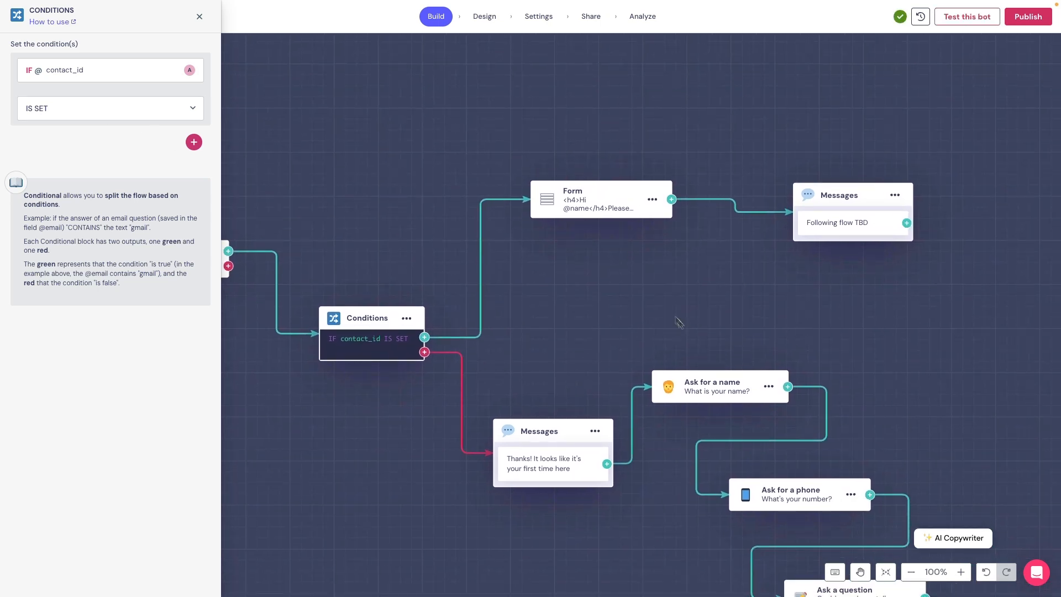
{"action": "mouse_move", "coordinate": [463, 362]}
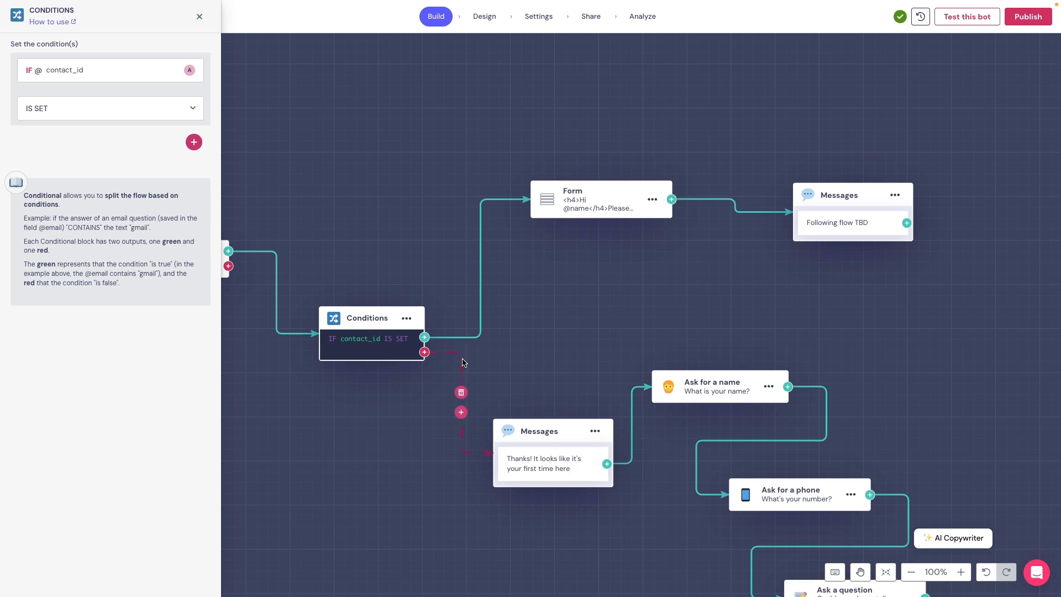
{"action": "left_click", "coordinate": [585, 468]}
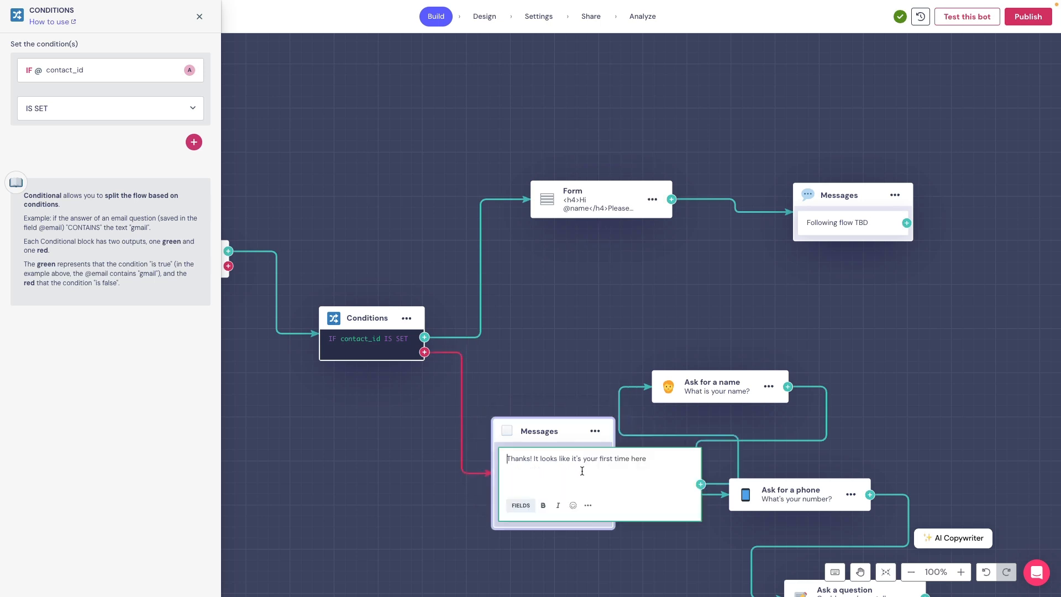
{"action": "triple_click", "coordinate": [582, 465]}
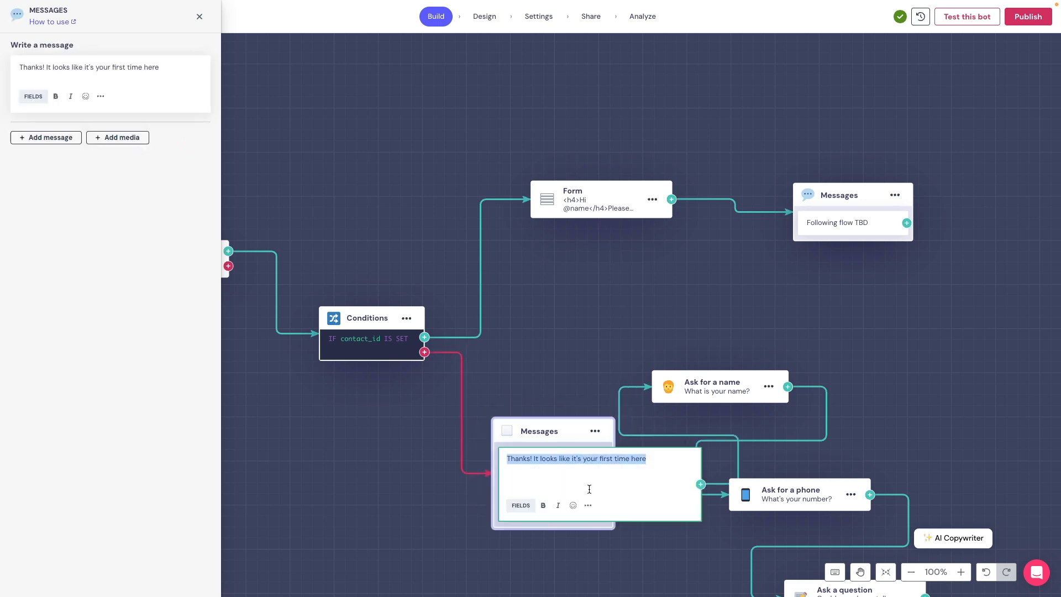
{"action": "left_click", "coordinate": [654, 556]}
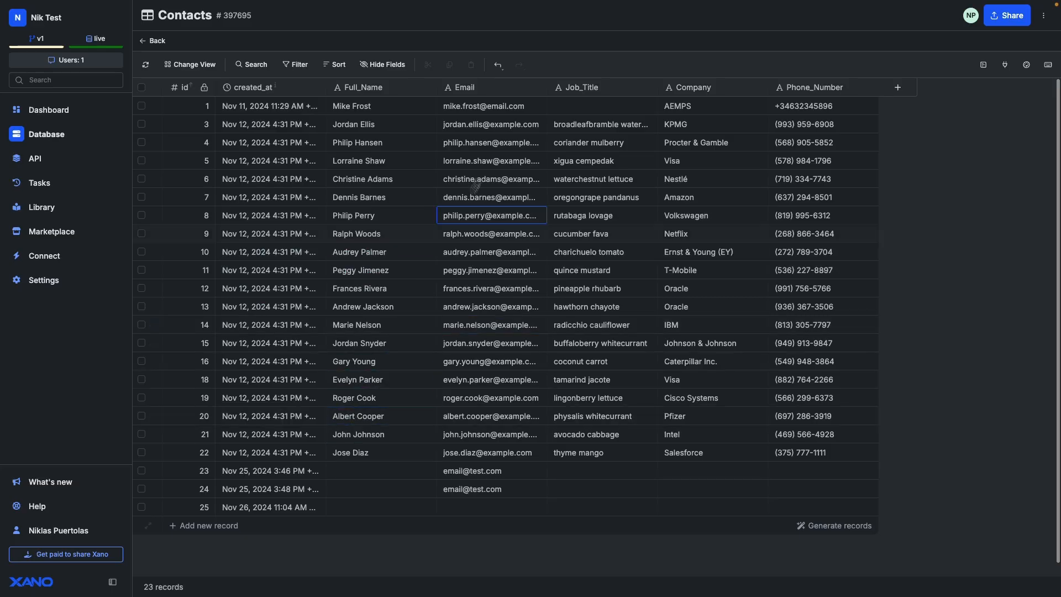
- Go through API groups to contacts and open GET 'Query all Contacts records'
{"action": "left_click", "coordinate": [474, 387]}
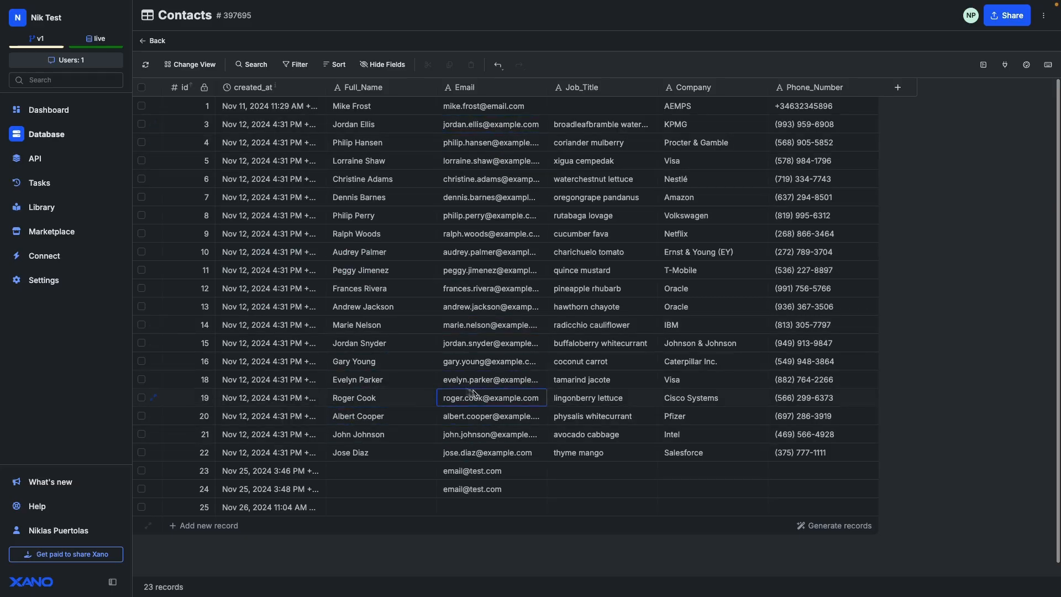
{"action": "left_click", "coordinate": [19, 158]}
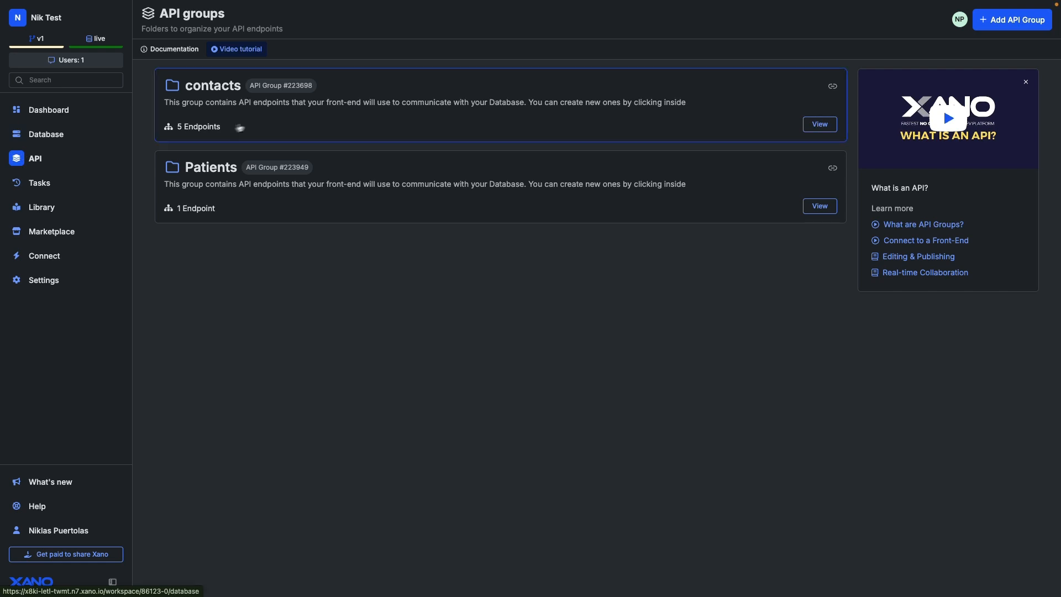
{"action": "left_click", "coordinate": [195, 137]}
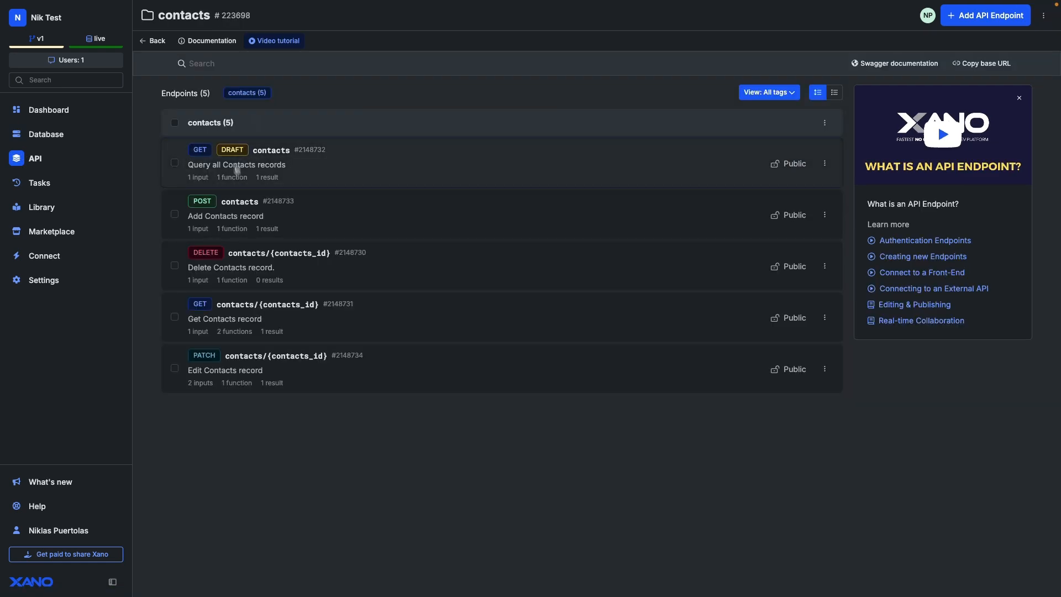
{"action": "left_click", "coordinate": [272, 182]}
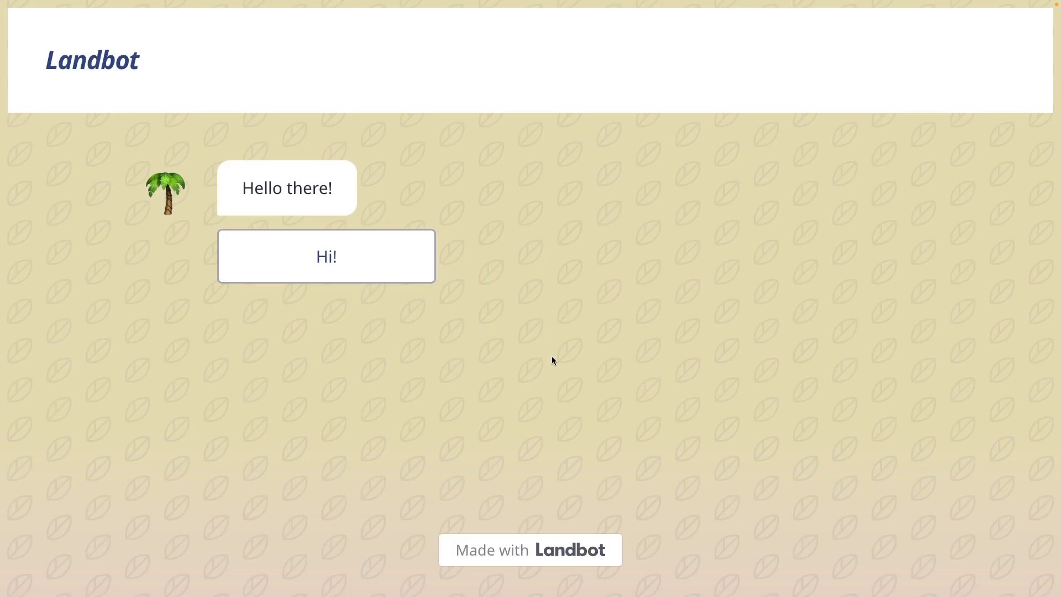
- Reply Hi!, choose Cardiologist, and page twice through the cardiologist cards
{"action": "left_click", "coordinate": [347, 273]}
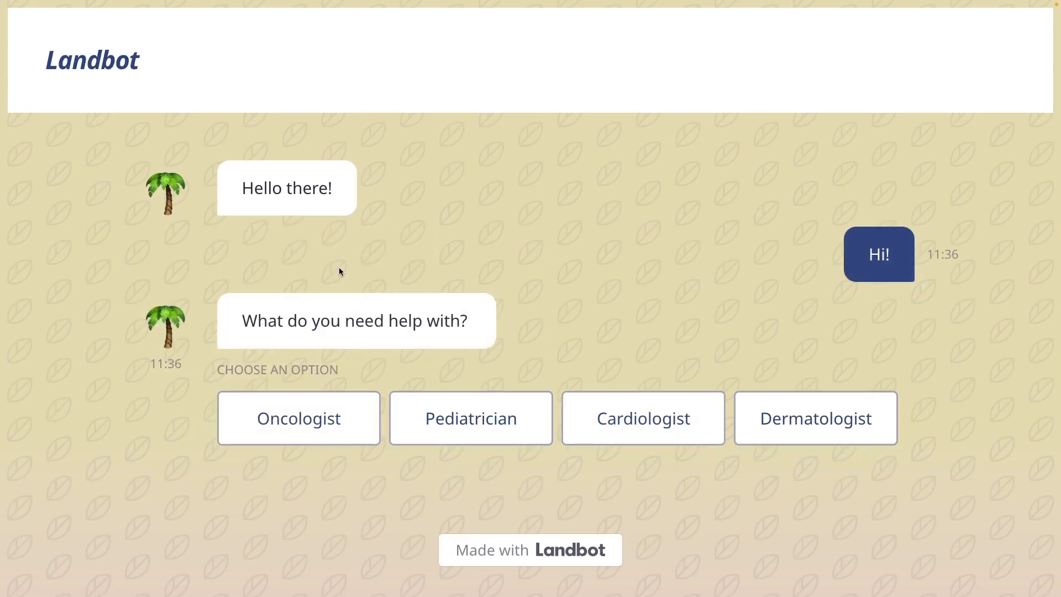
{"action": "left_click", "coordinate": [634, 428]}
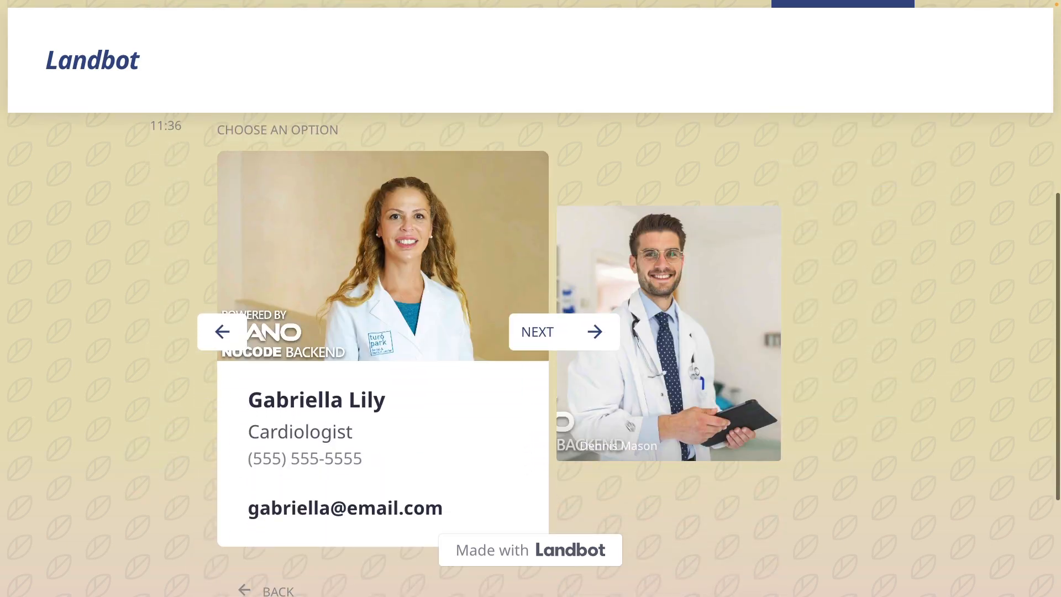
{"action": "left_click", "coordinate": [547, 341]}
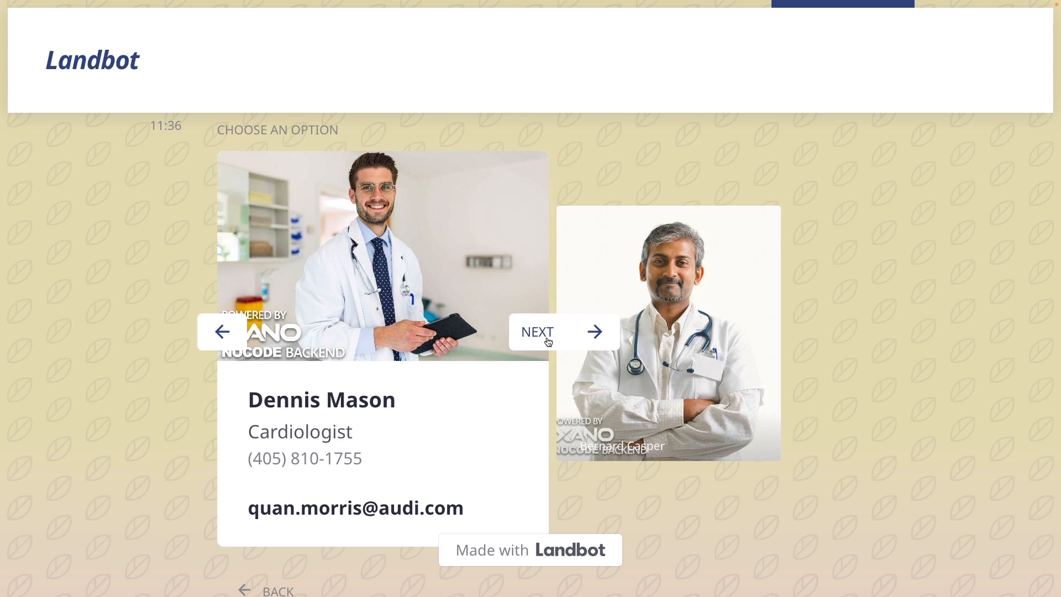
{"action": "left_click", "coordinate": [548, 341]}
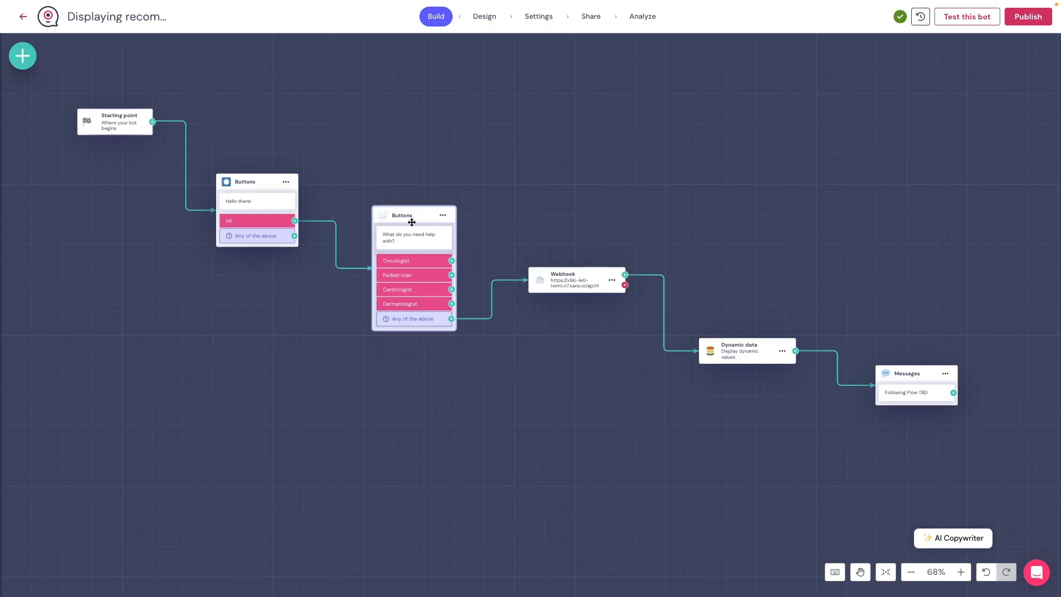
- Review the profession question and the webhook's GET request sending profession_name, then switch to Xano
{"action": "left_click", "coordinate": [410, 216]}
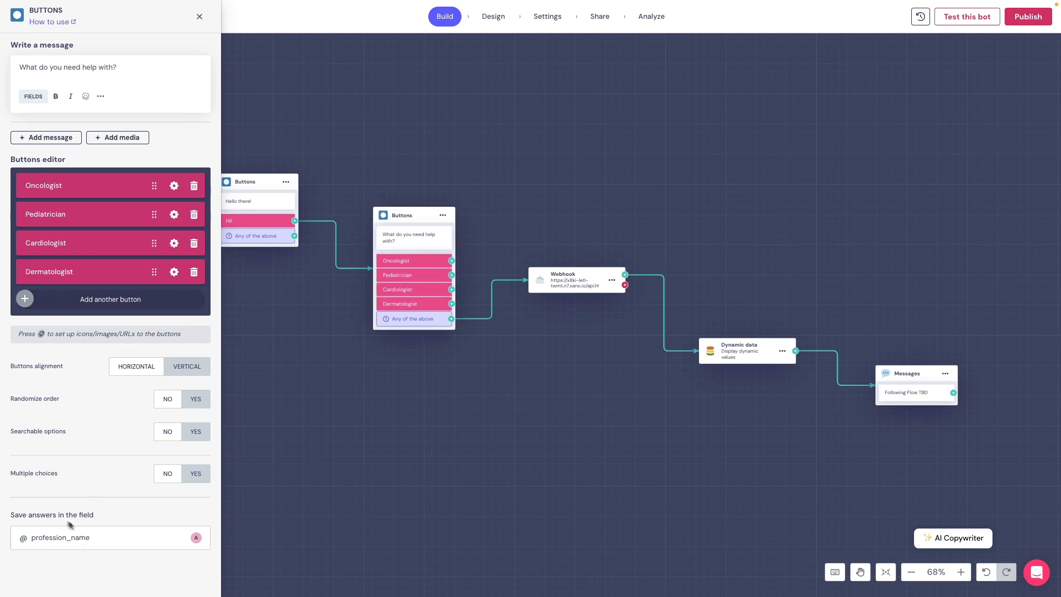
{"action": "left_click", "coordinate": [571, 280]}
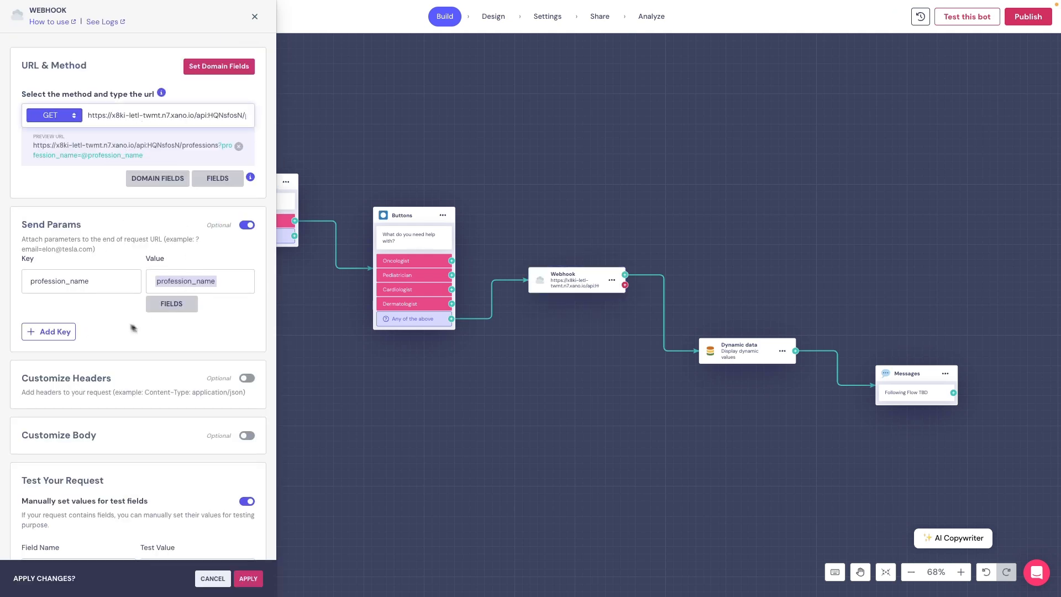
{"action": "key", "text": "ctrl+Tab"}
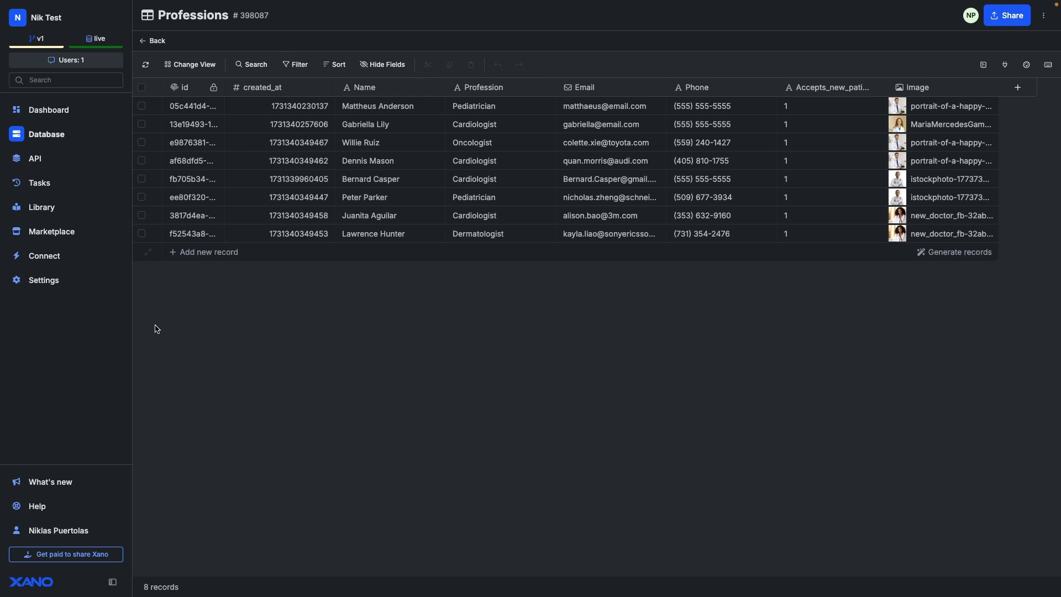
- Open the Patients group's /professions endpoint and inspect its Query All Records function
{"action": "left_click", "coordinate": [41, 160]}
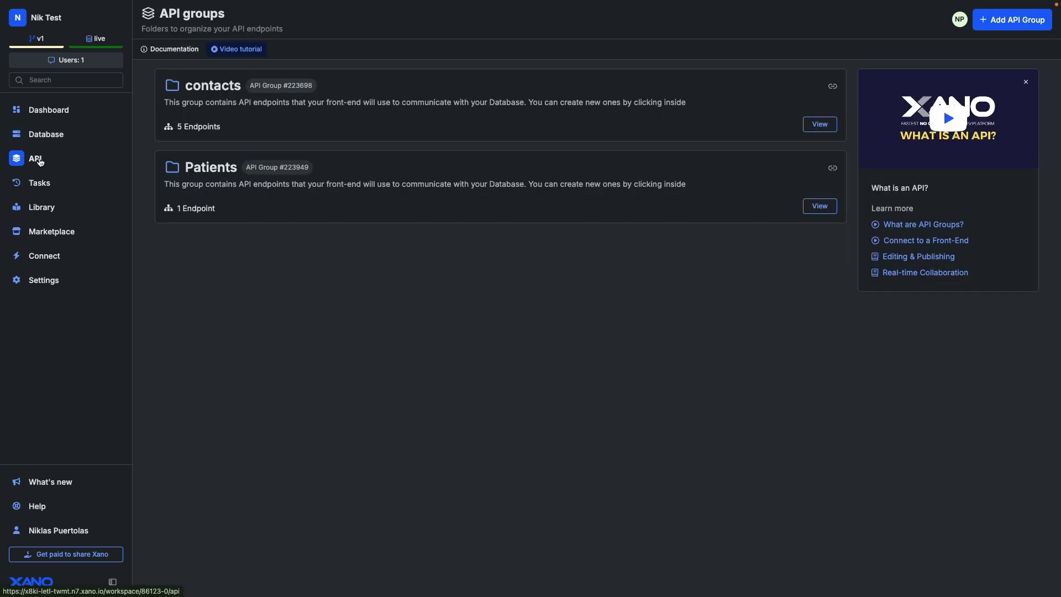
{"action": "left_click", "coordinate": [233, 177]}
{"action": "left_click", "coordinate": [241, 158]}
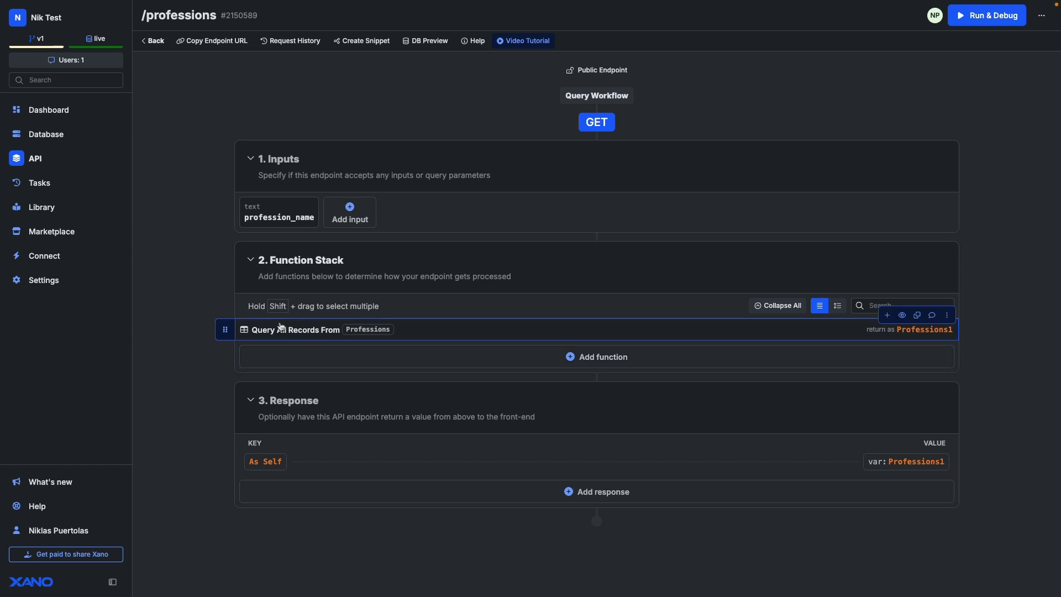
{"action": "left_click", "coordinate": [304, 332]}
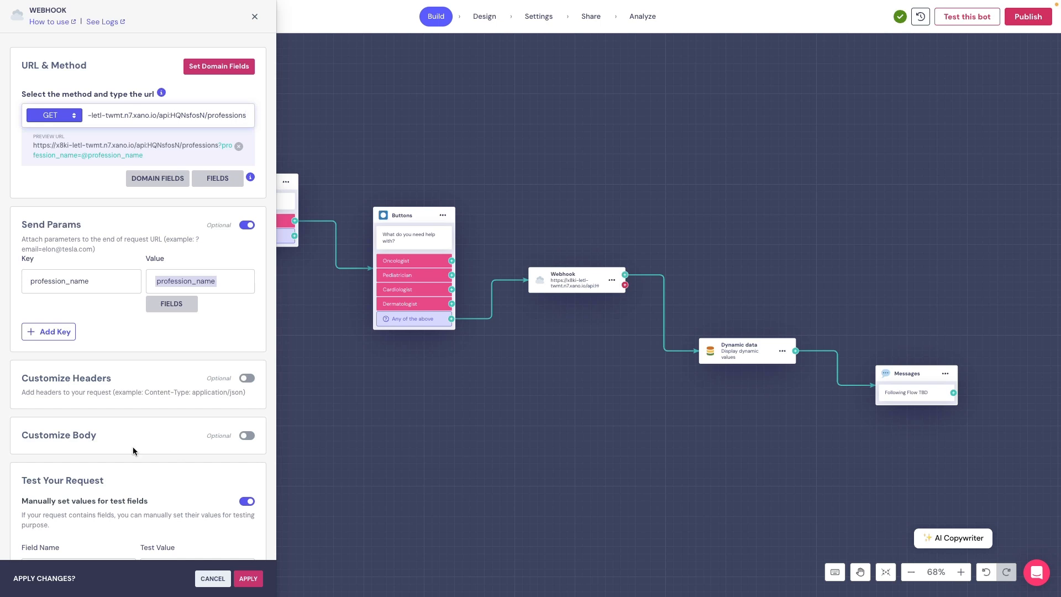
- Test the webhook with Dermatologist, getting status 200 and a doctor record in the enlarged response body
{"action": "scroll", "coordinate": [132, 446], "scroll_direction": "down", "scroll_amount": 3}
{"action": "scroll", "coordinate": [132, 447], "scroll_direction": "down", "scroll_amount": 5}
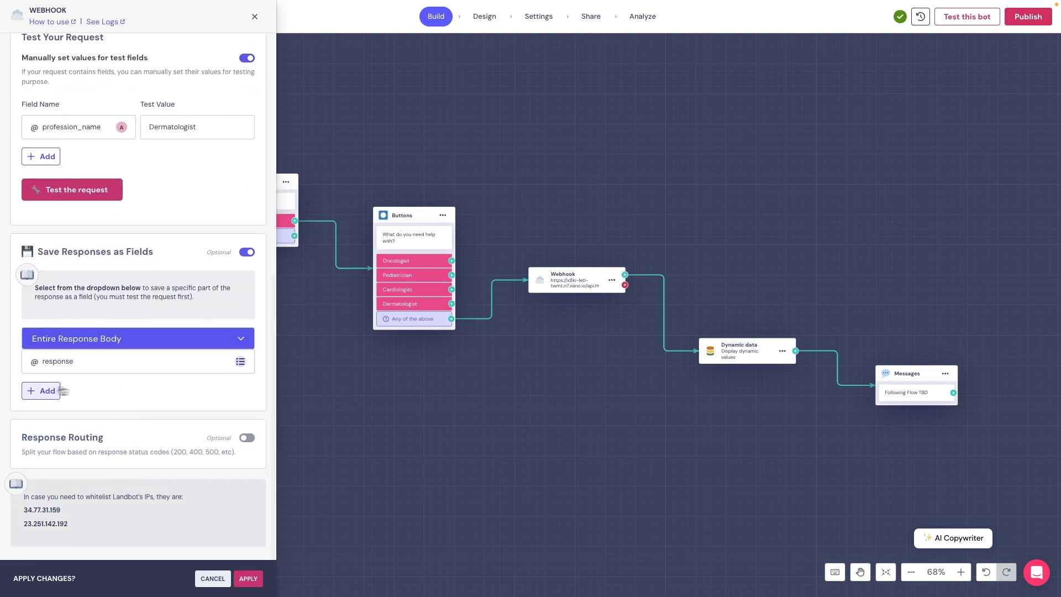
{"action": "left_click", "coordinate": [83, 203]}
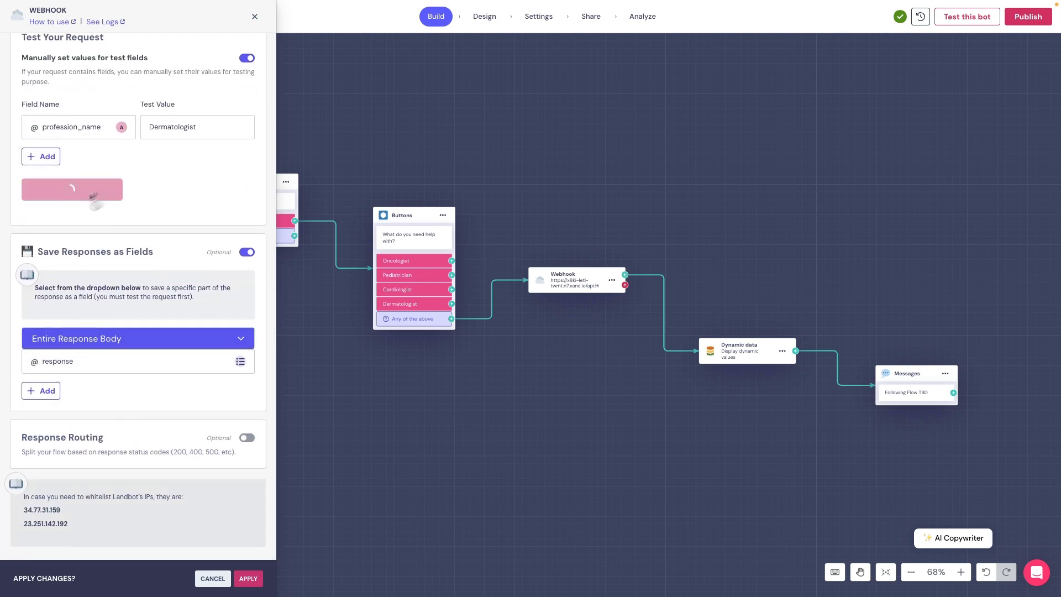
{"action": "scroll", "coordinate": [241, 393], "scroll_direction": "down", "scroll_amount": 2}
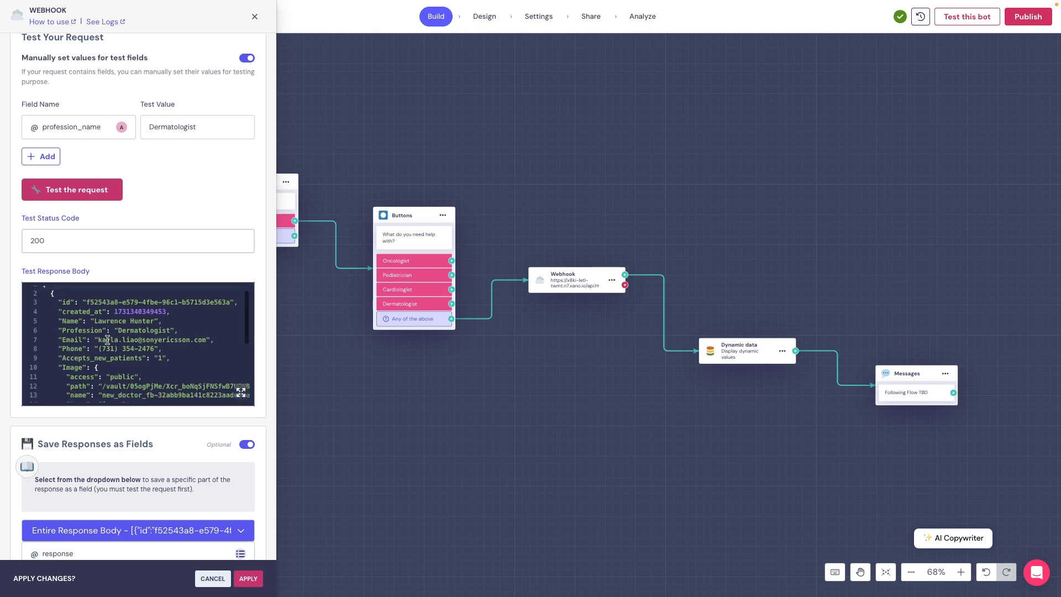
{"action": "left_click", "coordinate": [241, 399]}
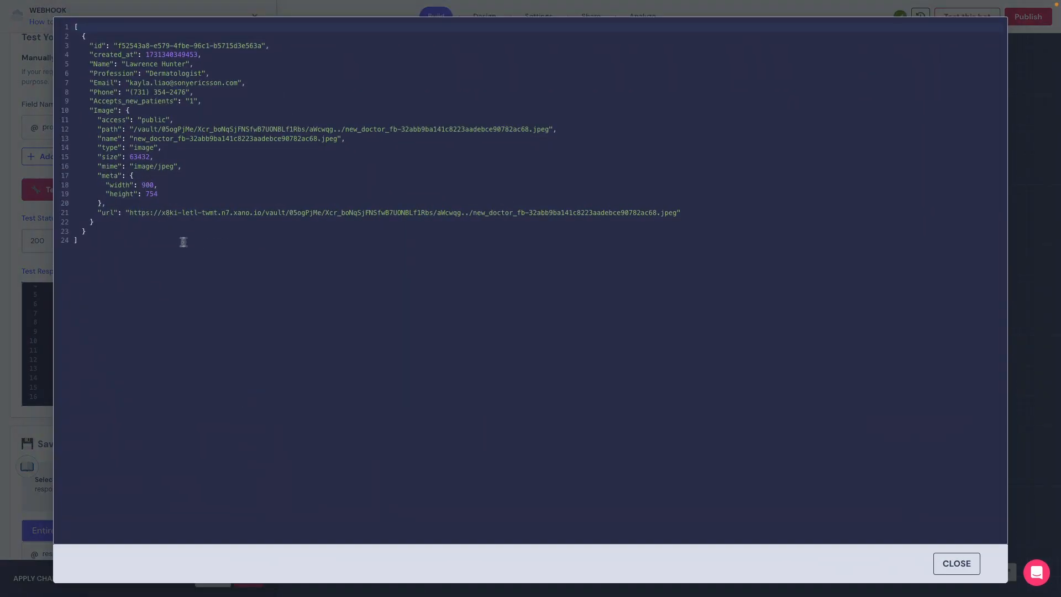
{"action": "left_click", "coordinate": [941, 555]}
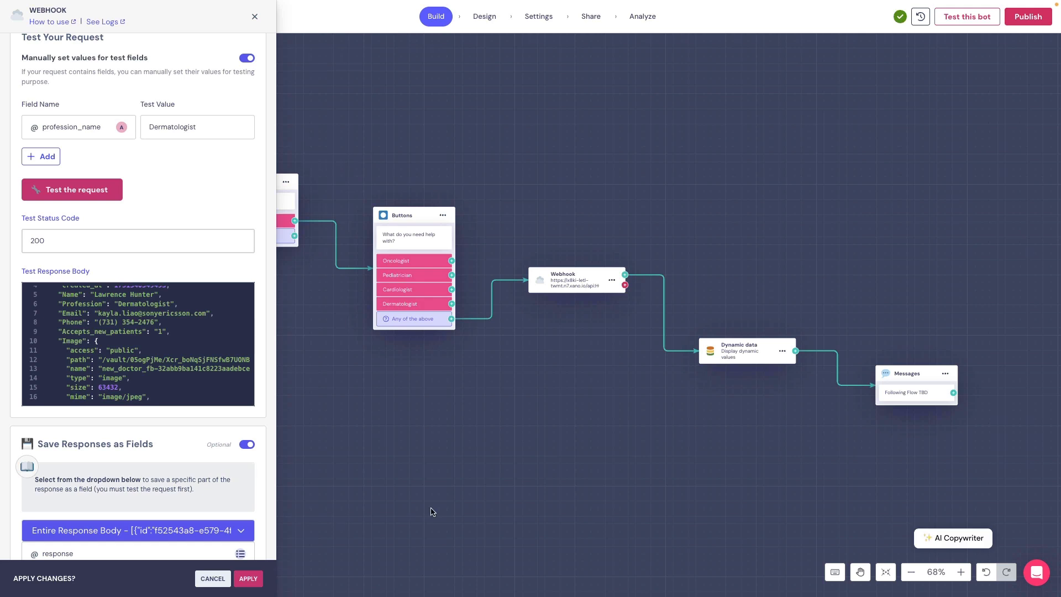
{"action": "scroll", "coordinate": [110, 472], "scroll_direction": "down", "scroll_amount": 2}
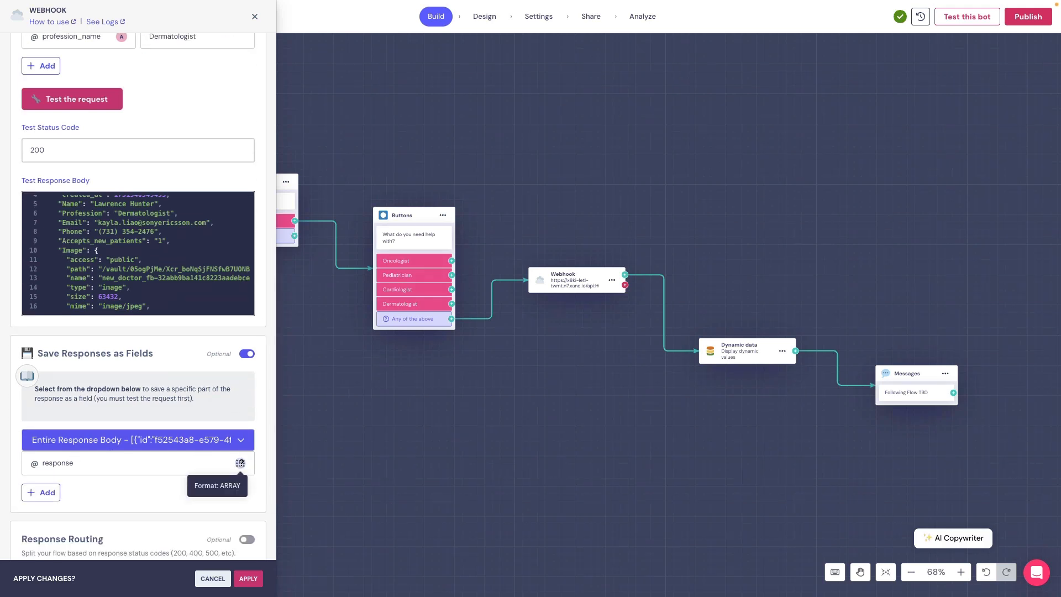
{"action": "left_click", "coordinate": [248, 578]}
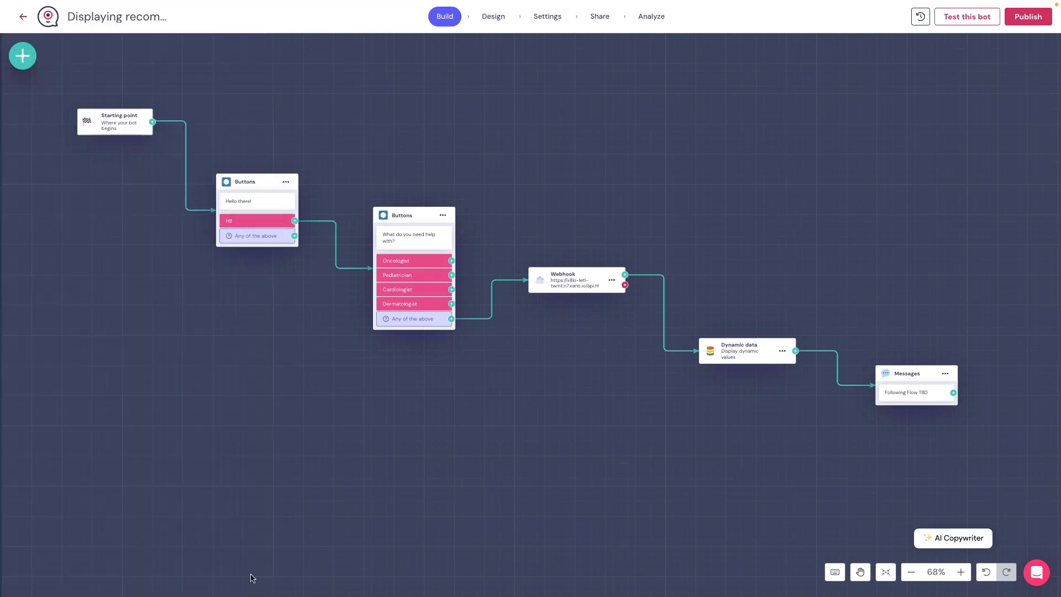
{"action": "left_click", "coordinate": [758, 347]}
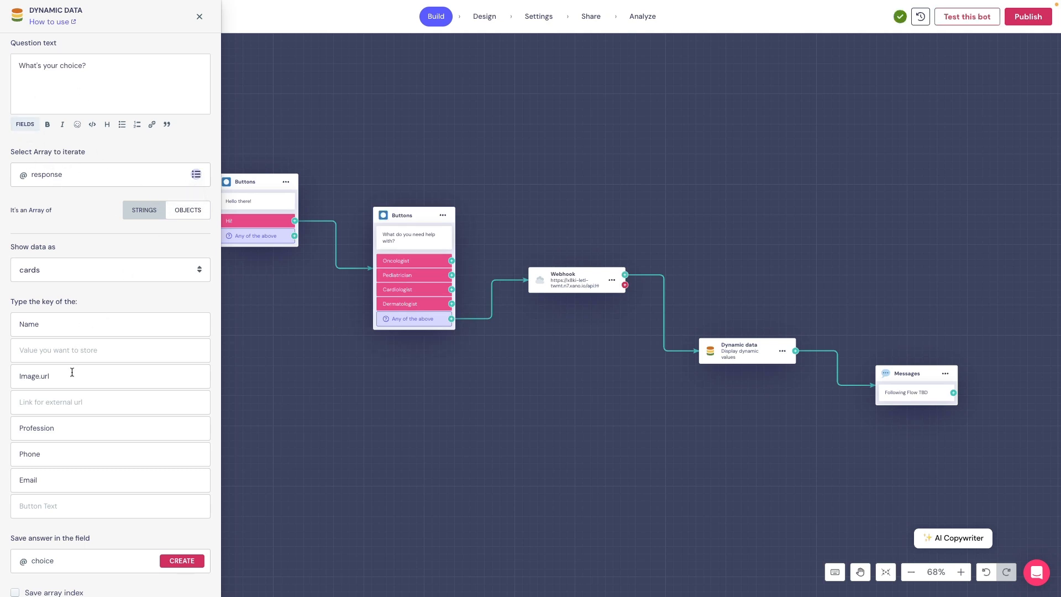
{"action": "left_click", "coordinate": [65, 481]}
{"action": "scroll", "coordinate": [65, 481], "scroll_direction": "down", "scroll_amount": 1}
{"action": "scroll", "coordinate": [65, 480], "scroll_direction": "up", "scroll_amount": 1}
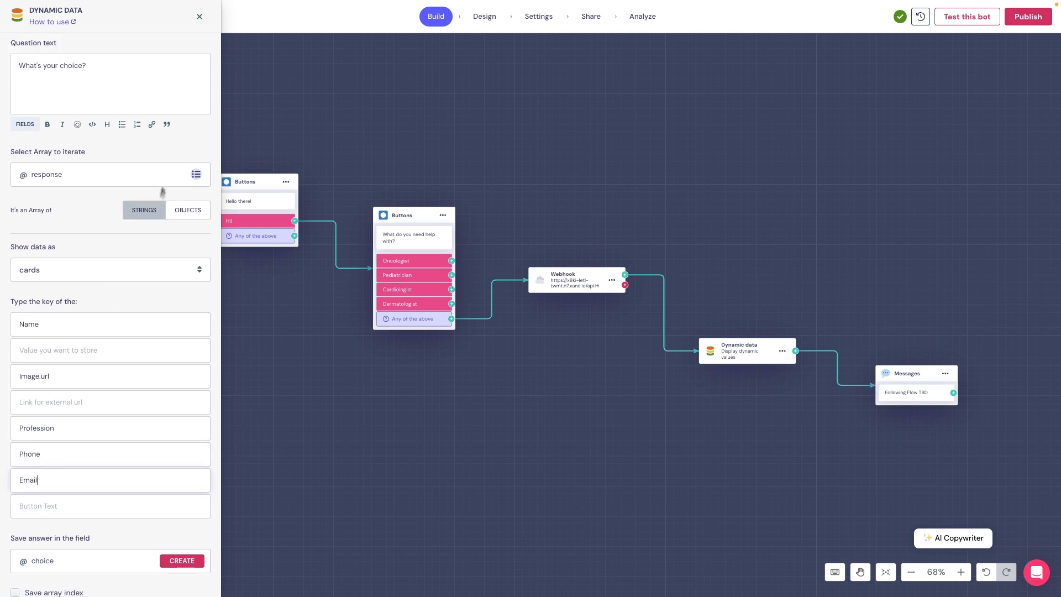
{"action": "left_click", "coordinate": [202, 18]}
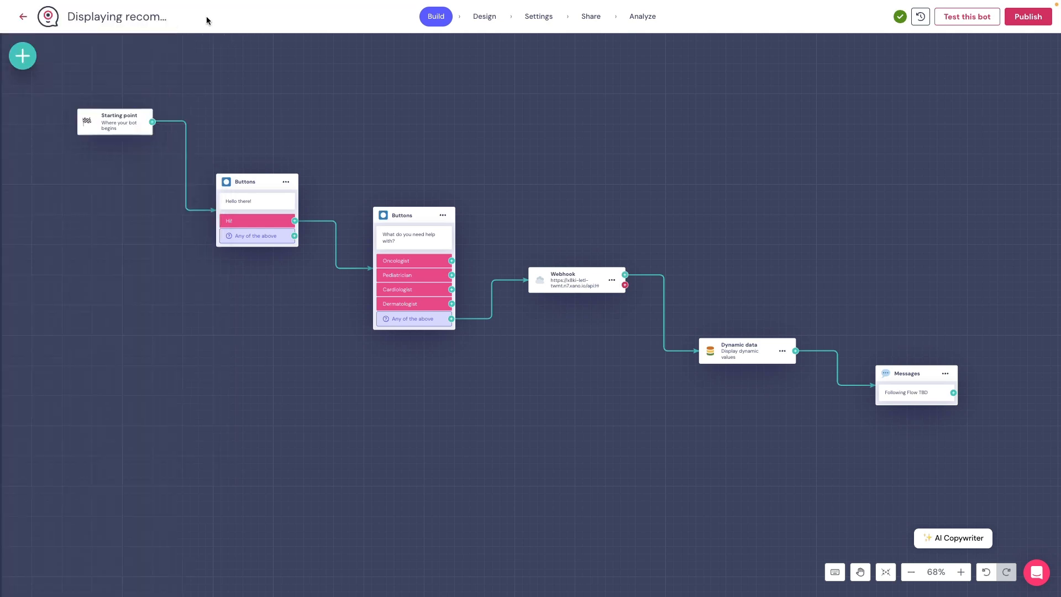
{"action": "scroll", "coordinate": [572, 364], "scroll_direction": "down", "scroll_amount": 1}
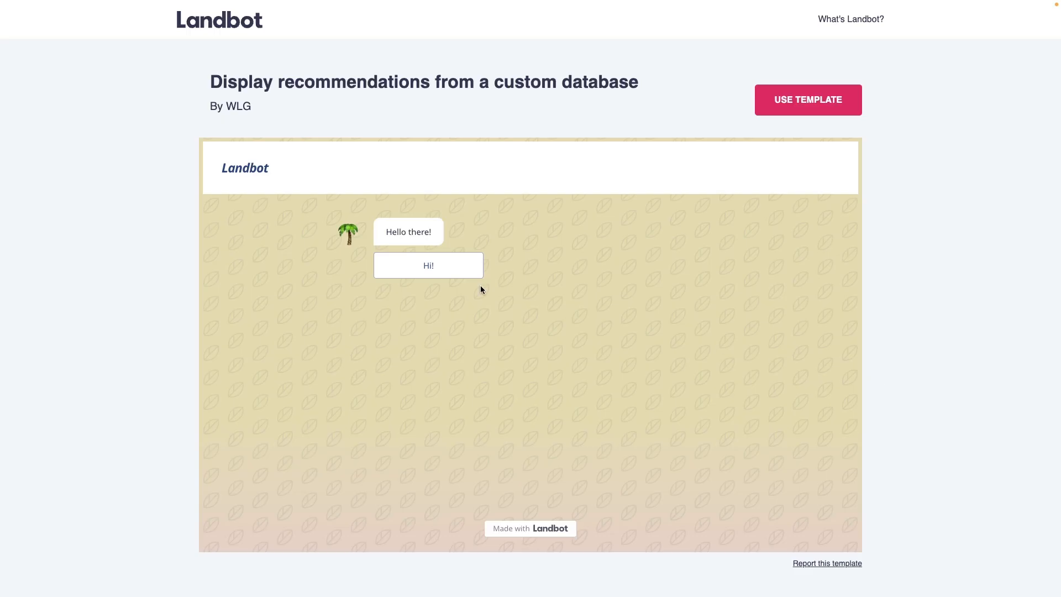
- Preview the template conversation starting from 'Hi!', then copy the template into a new bot
{"action": "left_click", "coordinate": [437, 275]}
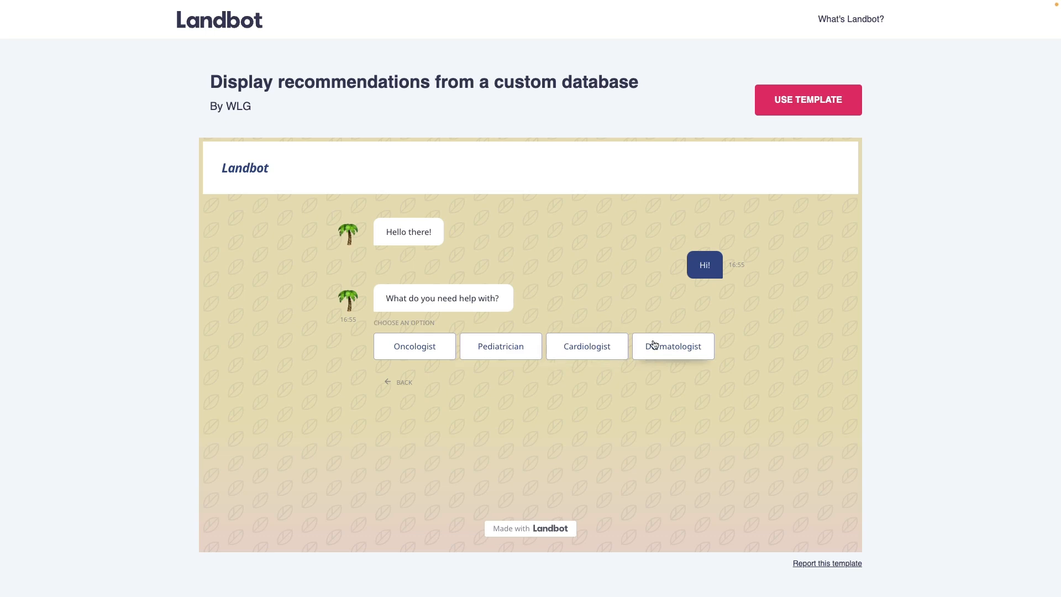
{"action": "left_click", "coordinate": [826, 101]}
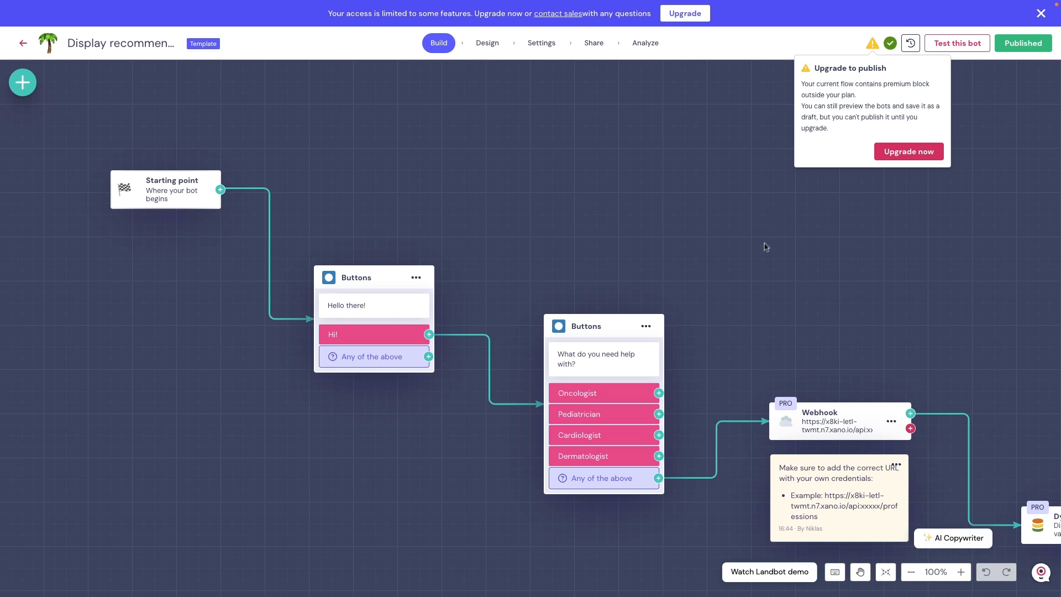
- Inspect the copied flow's blocks and the Xano URL note, and dismiss the Upgrade to publish notice
{"action": "scroll", "coordinate": [762, 258], "scroll_direction": "right", "scroll_amount": 10}
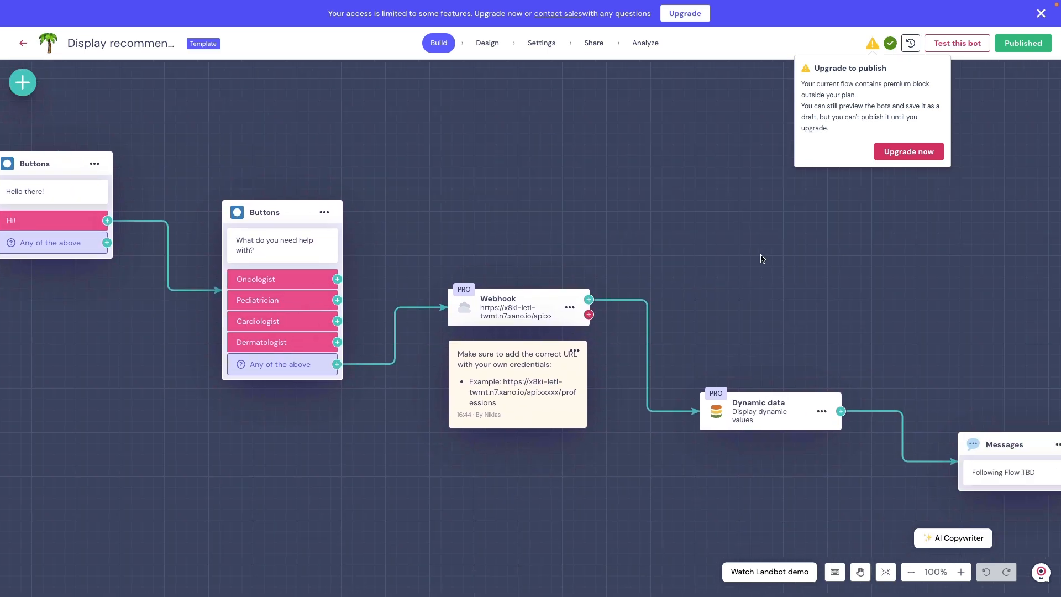
{"action": "scroll", "coordinate": [778, 251], "scroll_direction": "left", "scroll_amount": 5}
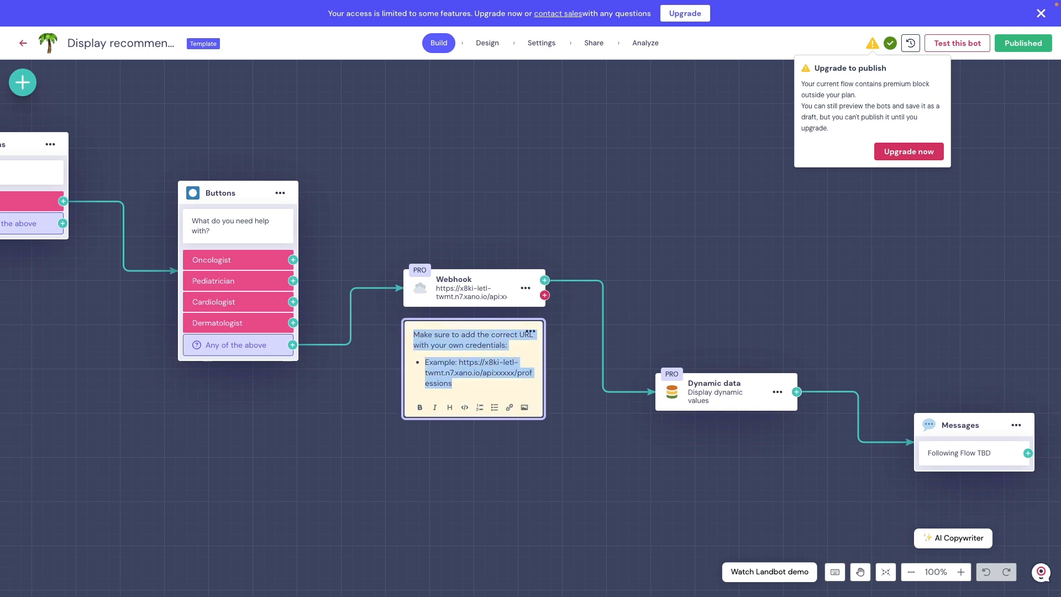
{"action": "left_click", "coordinate": [496, 424]}
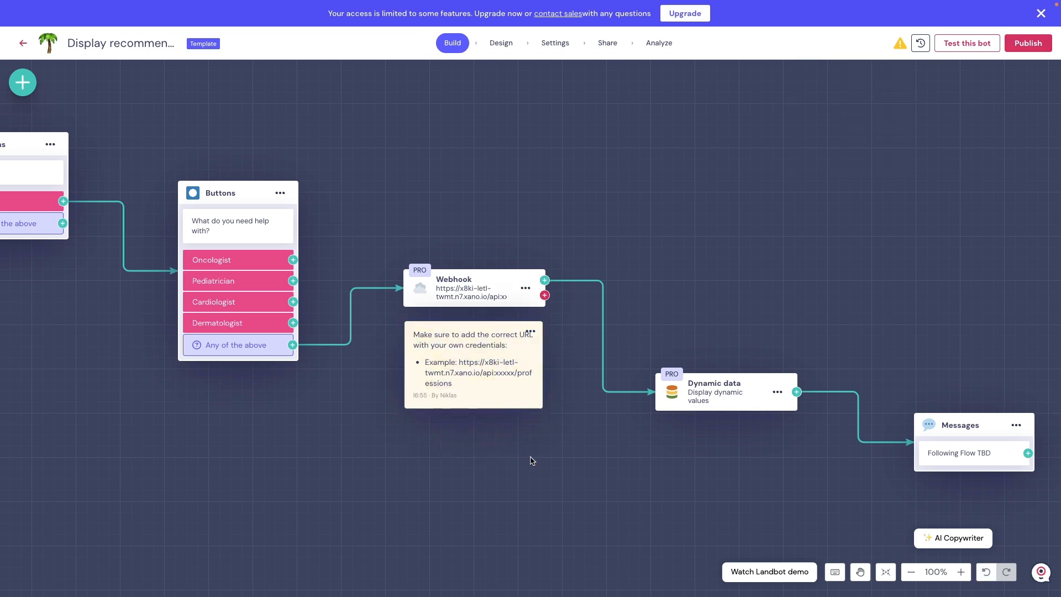
{"action": "scroll", "coordinate": [530, 460], "scroll_direction": "left", "scroll_amount": 3}
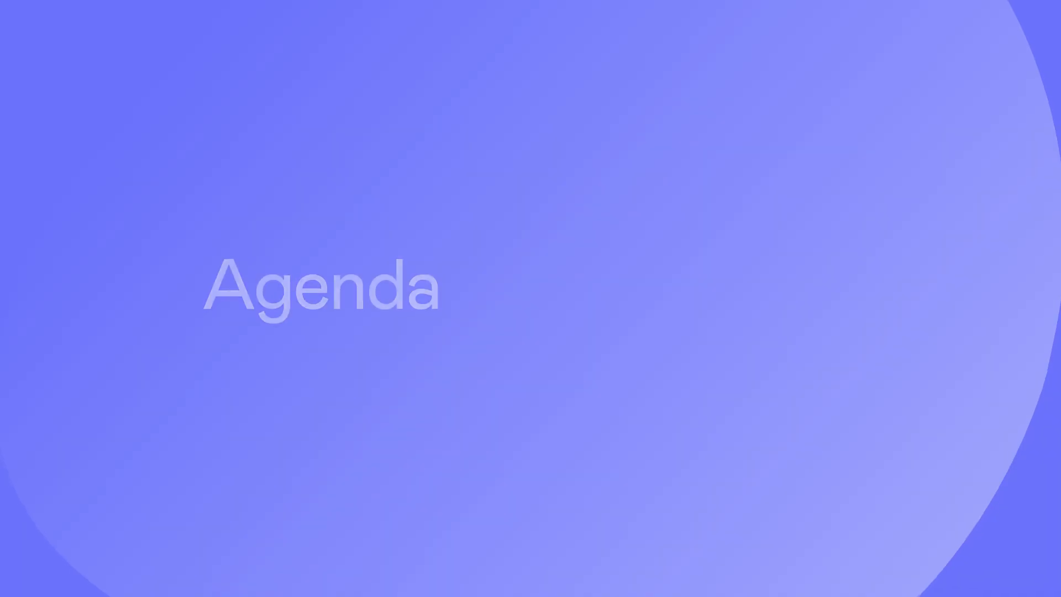